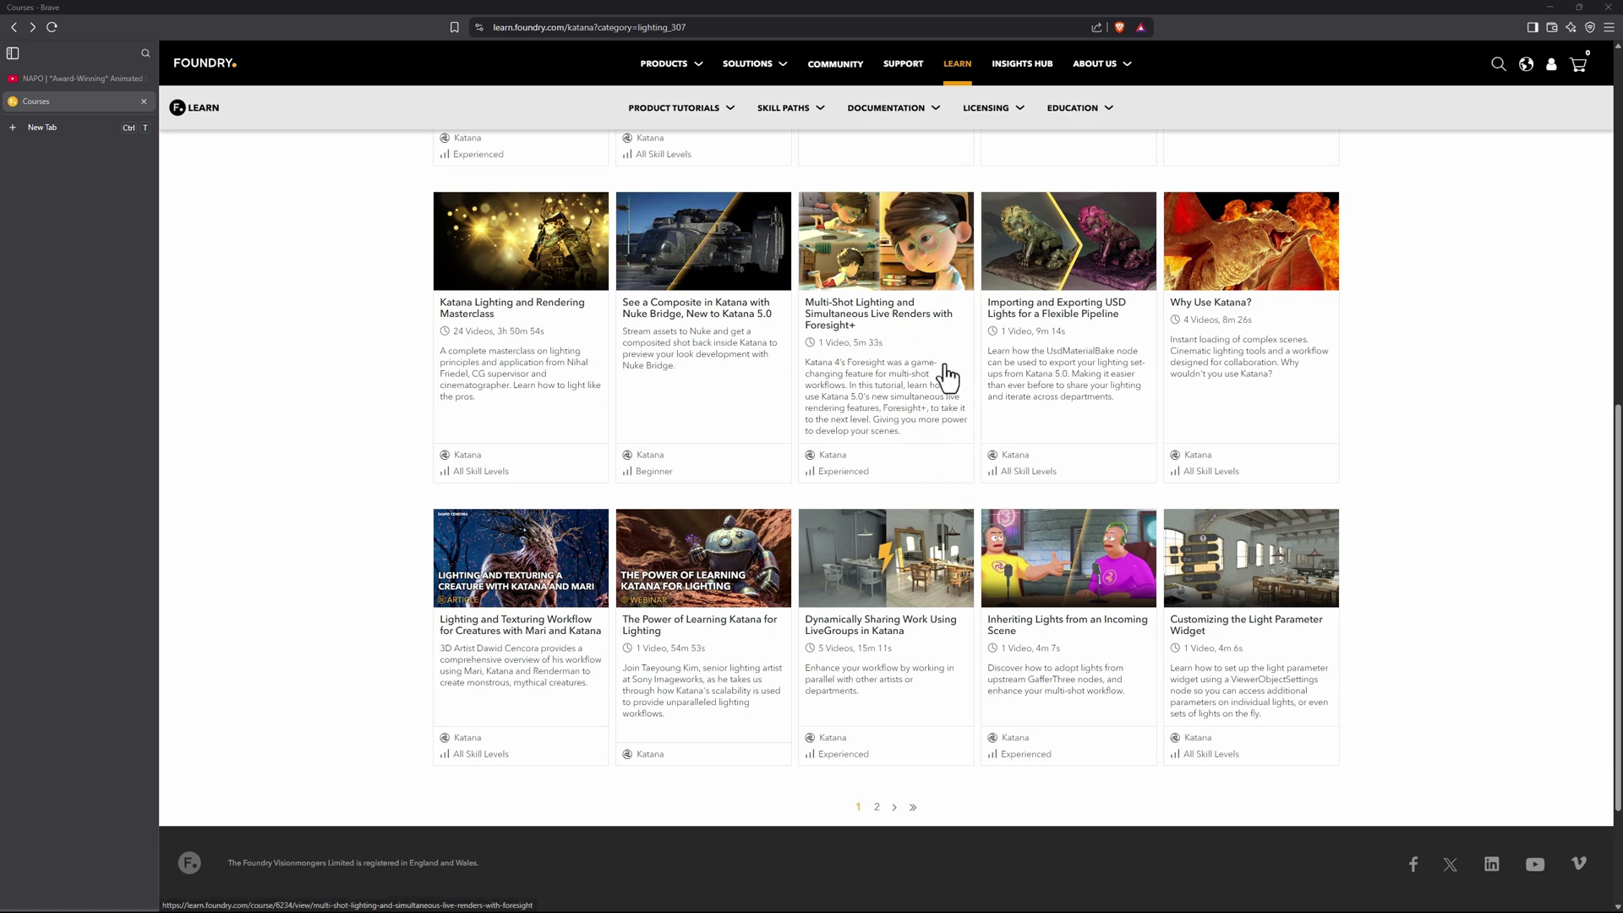
- Open the course page for The Power of Learning Katana for Lighting
scroll(947, 376, up, 1)
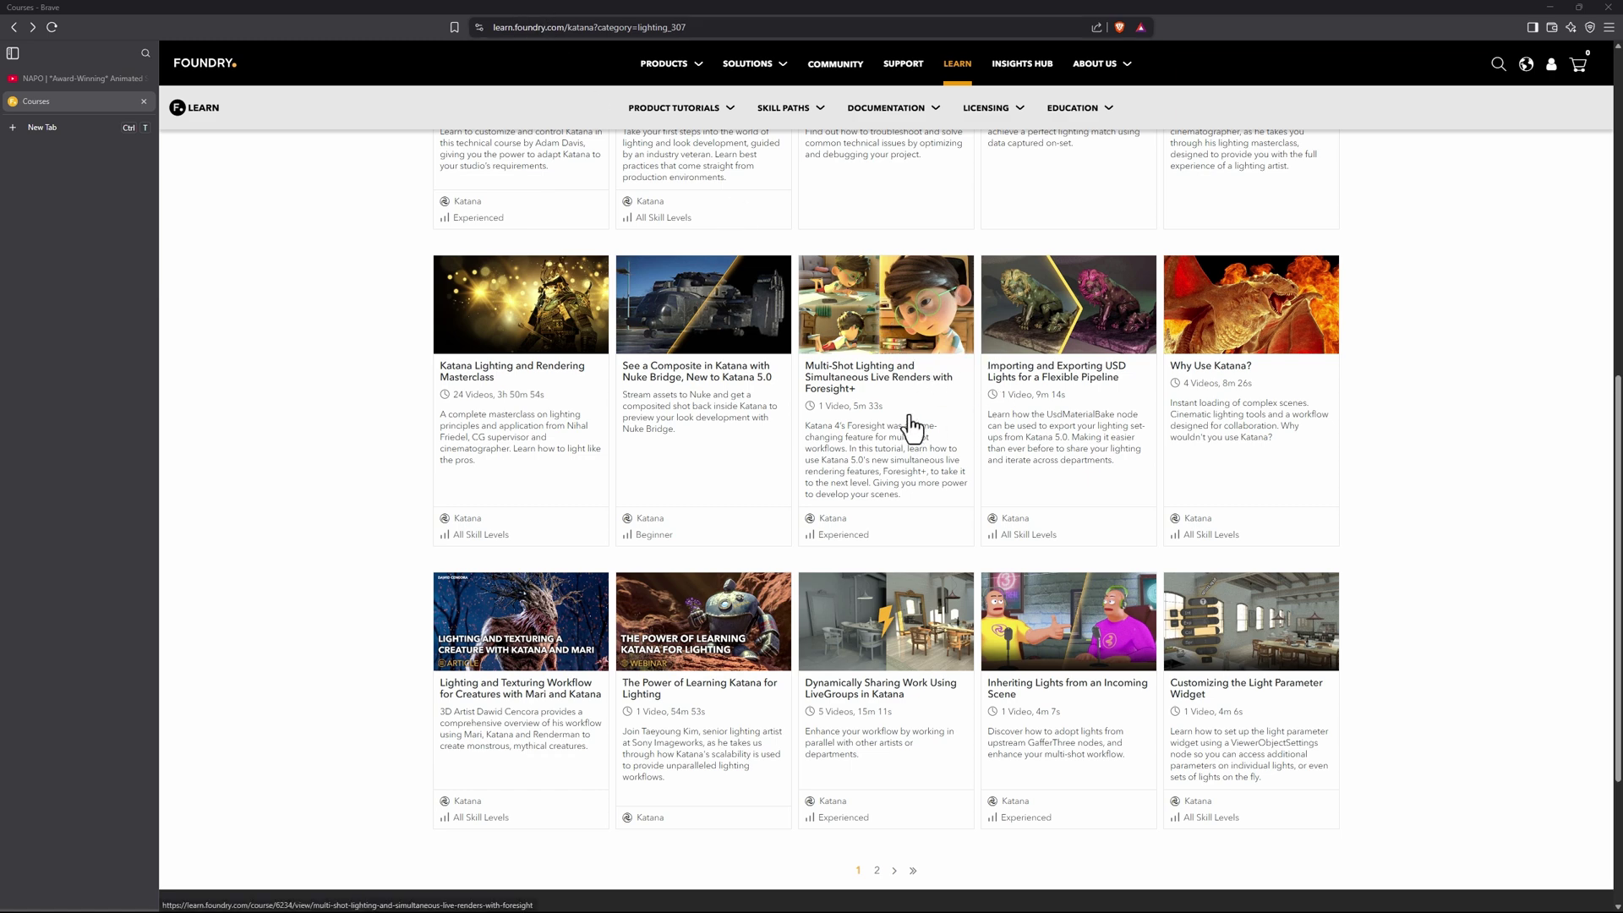
click(708, 655)
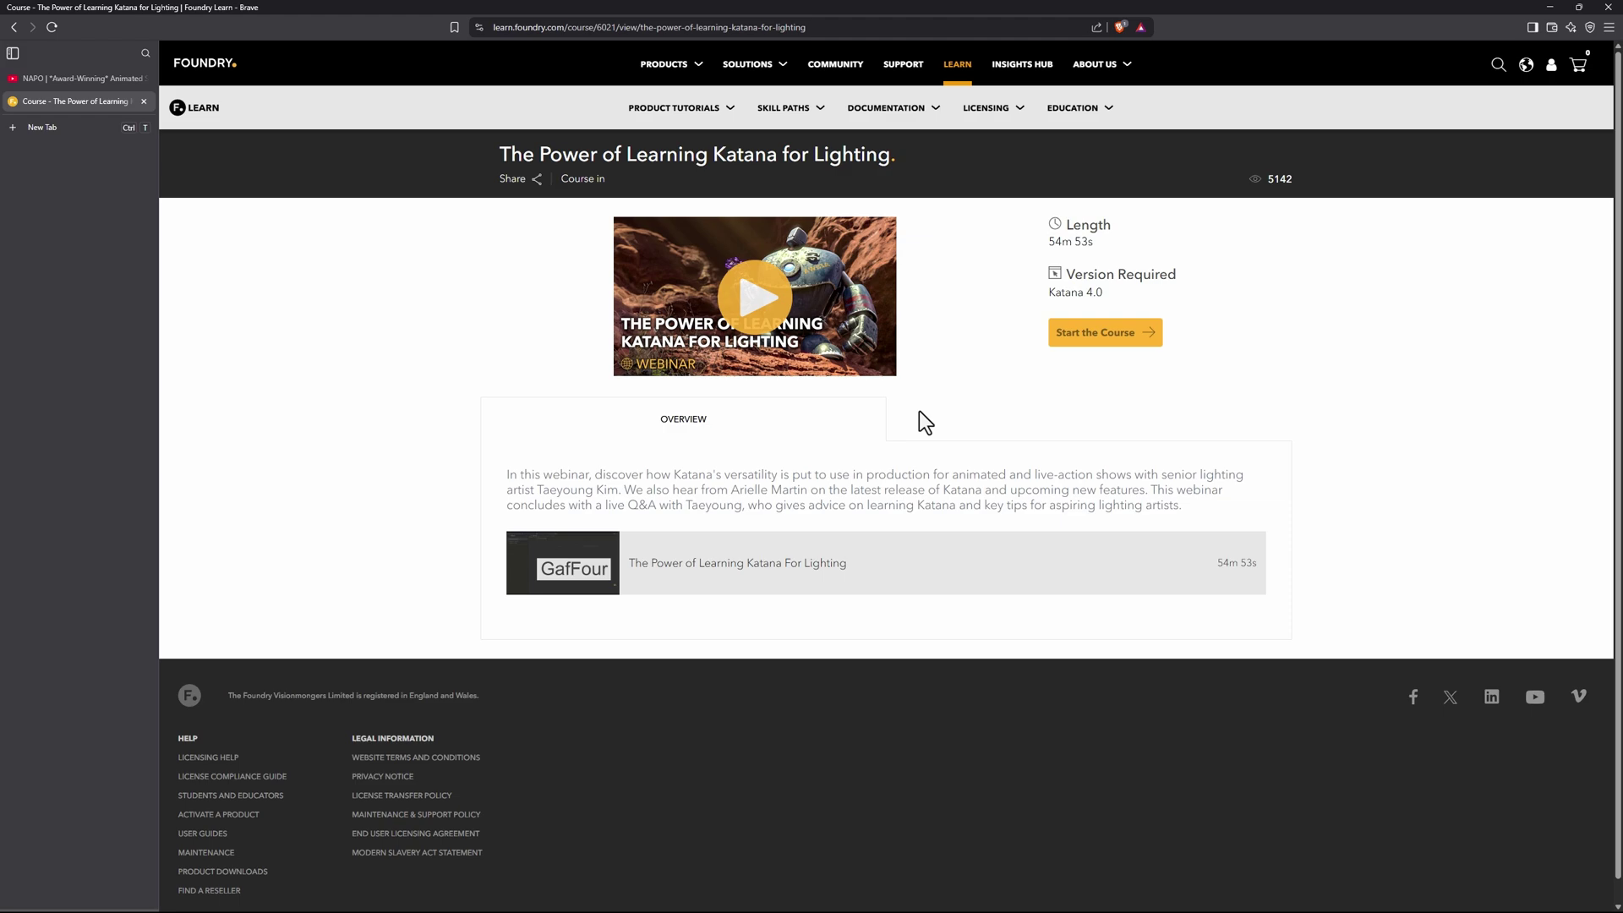
- Switch to Katana to view its About information, and view the same information in NukeX
key(alt+Tab)
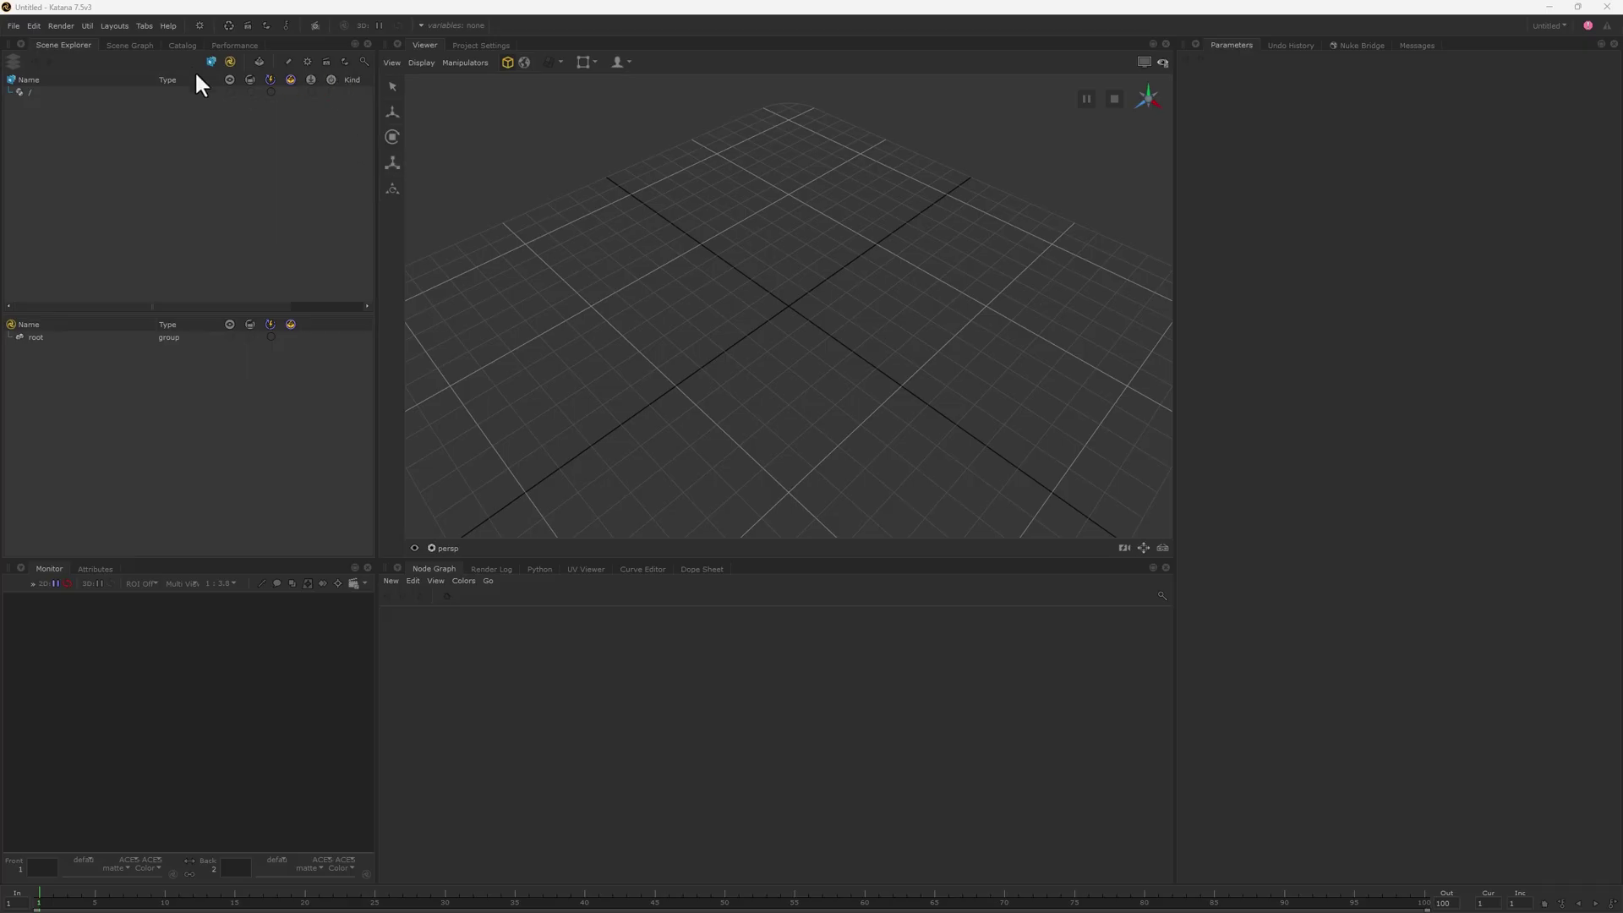
click(164, 22)
click(199, 145)
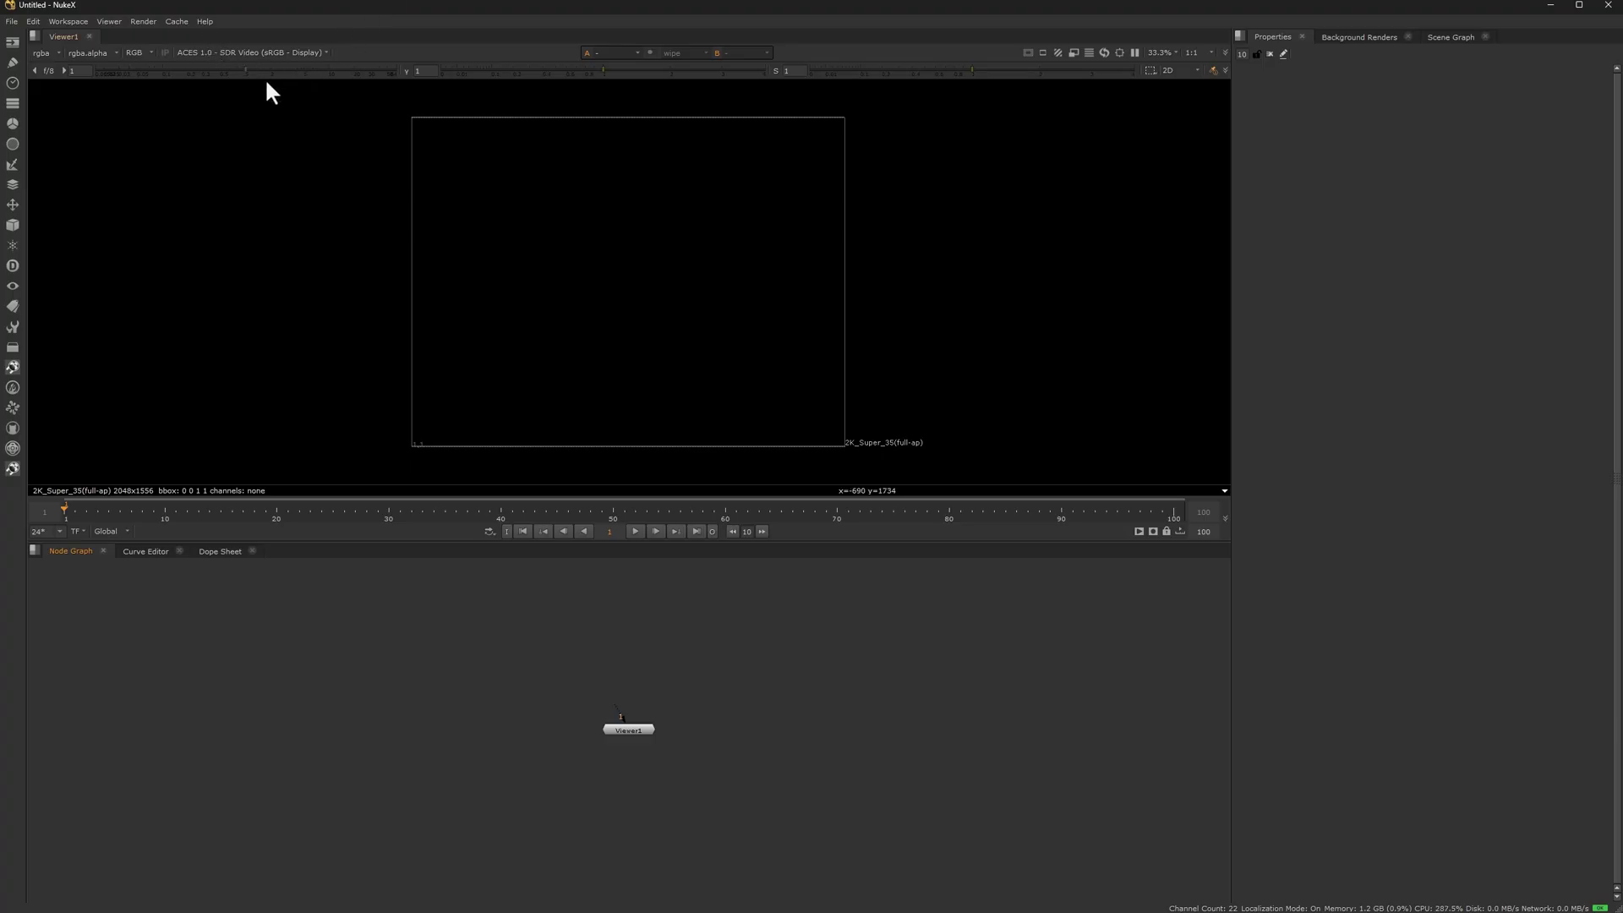
click(203, 21)
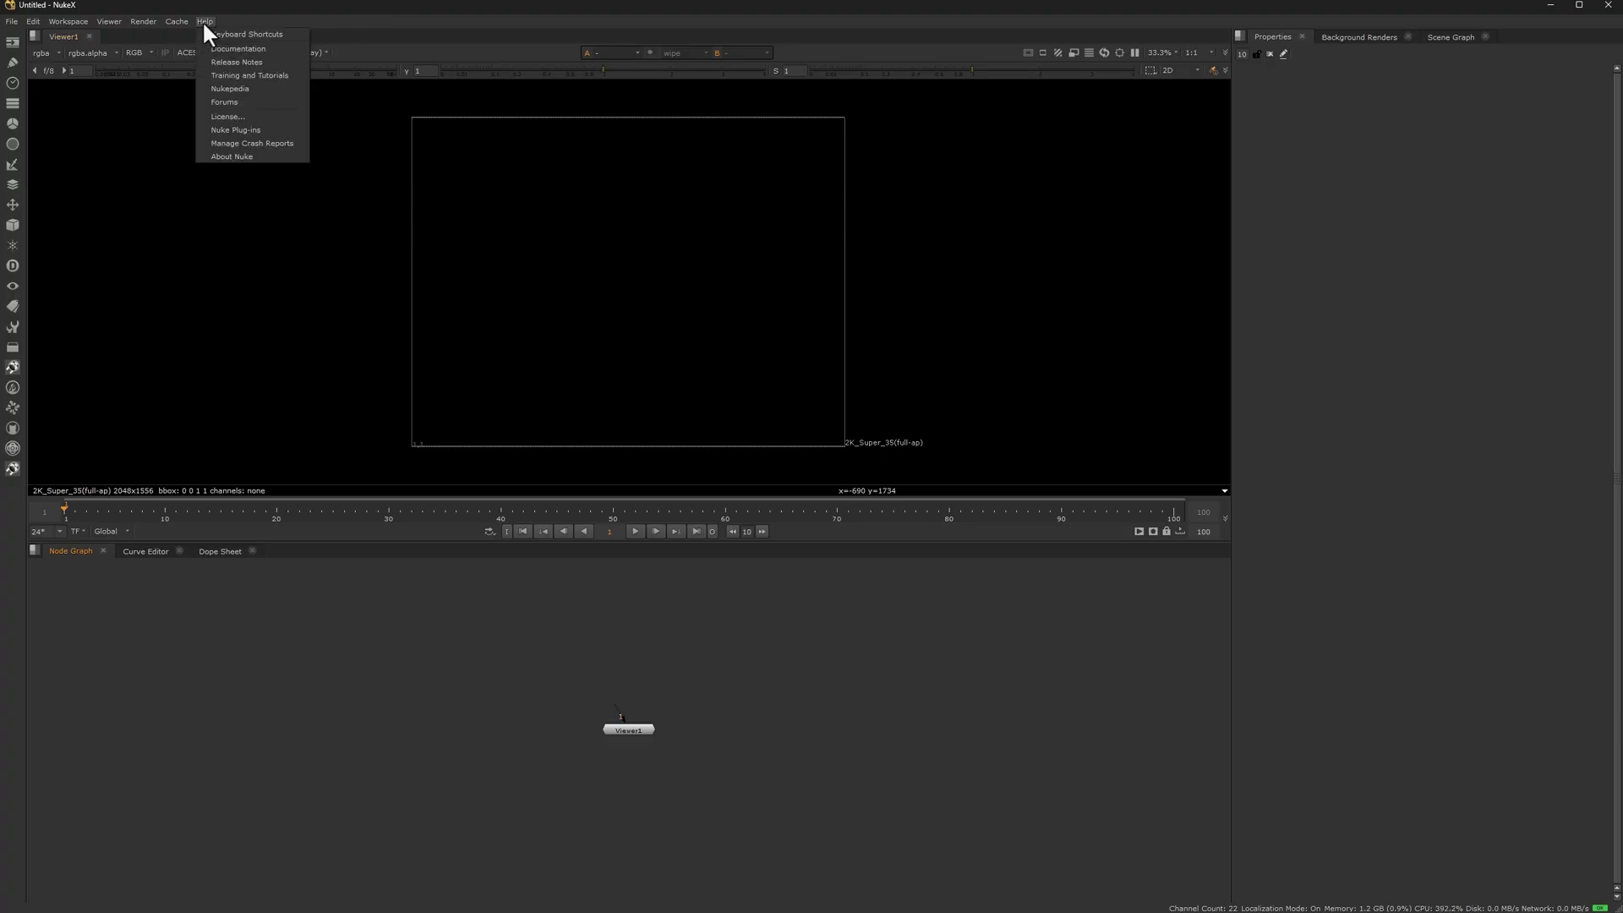
click(231, 154)
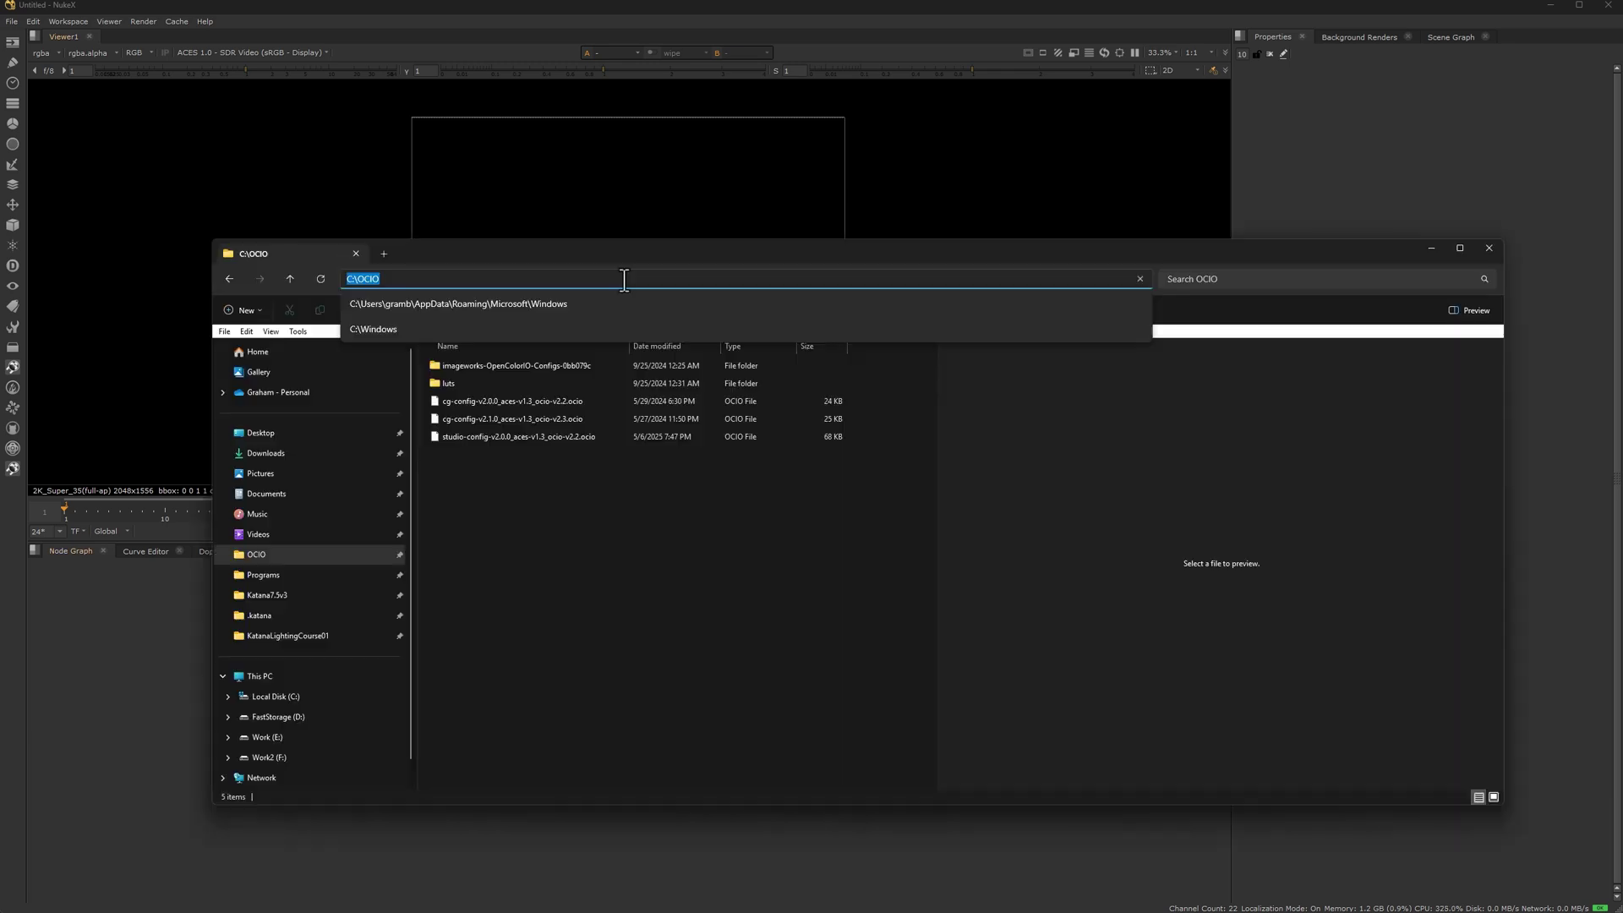
- Show the full path of the OCIO folder in File Explorer and select studio-config-v2.0.0_aces-v1.3_ocio-v2.2.ocio
click(679, 280)
click(654, 580)
click(449, 437)
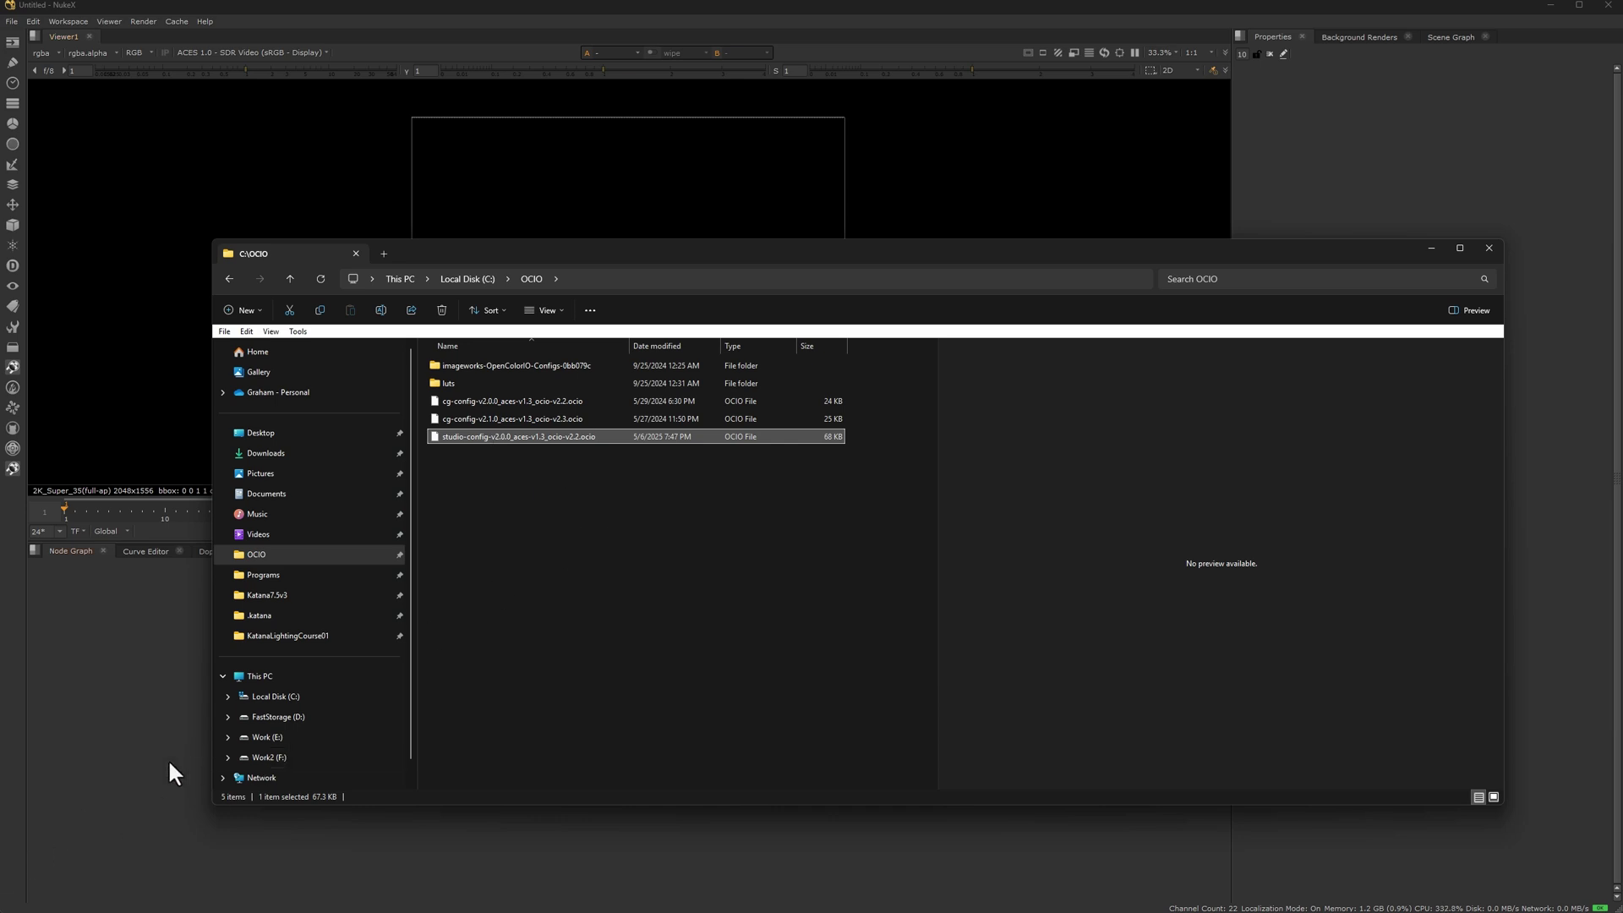
- Search Windows Settings for the environment variables and open their editing window
click(35, 887)
click(59, 622)
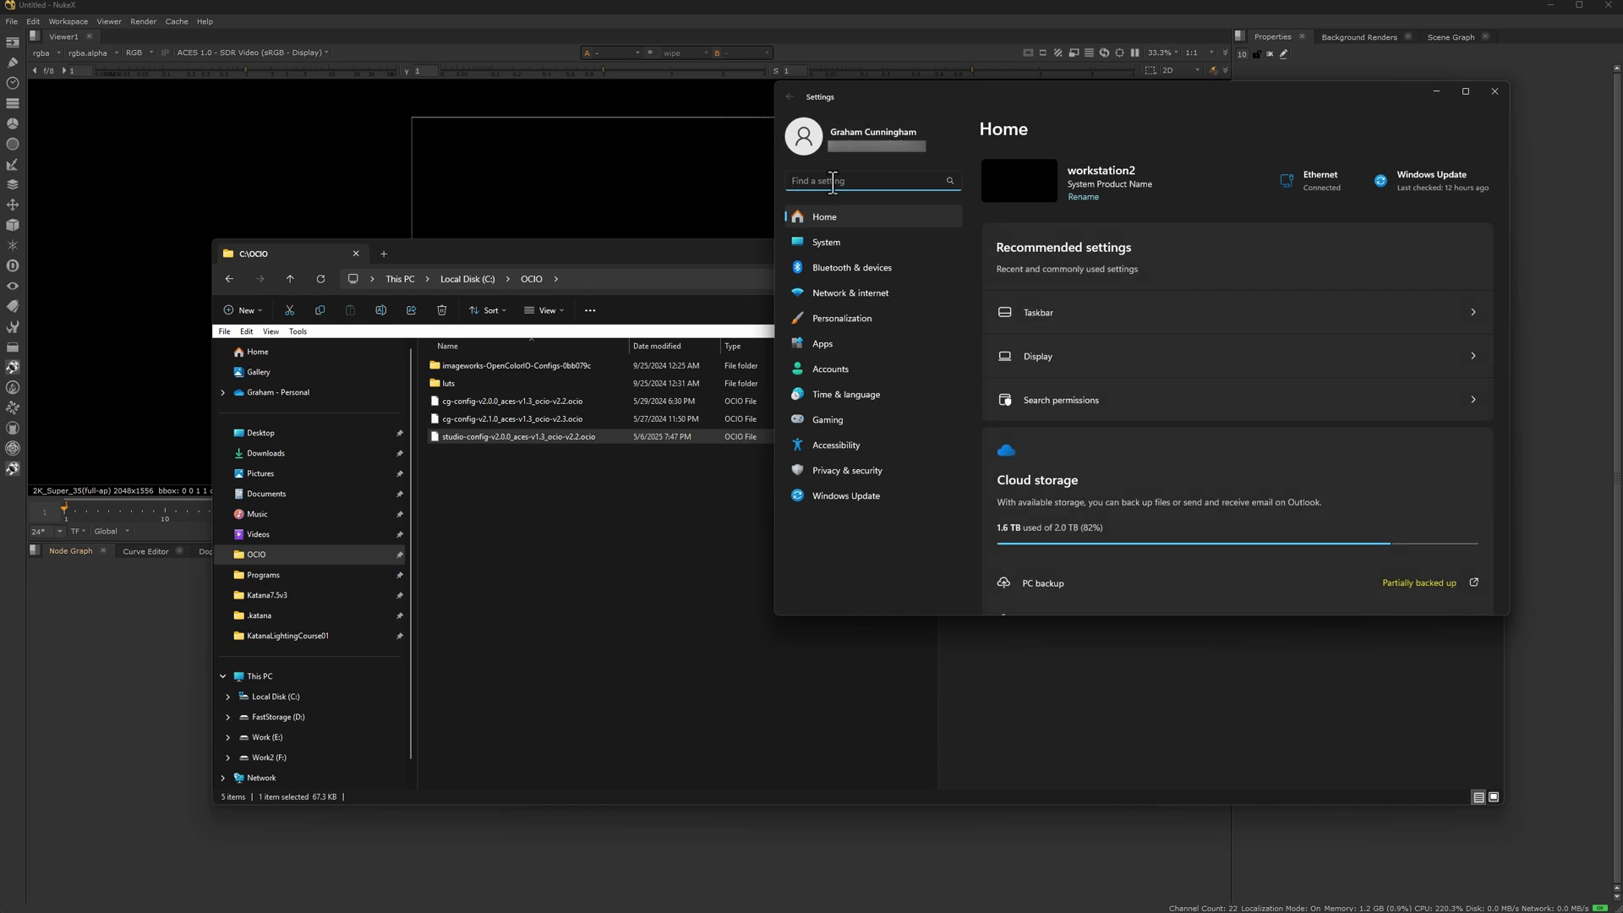
text(environme)
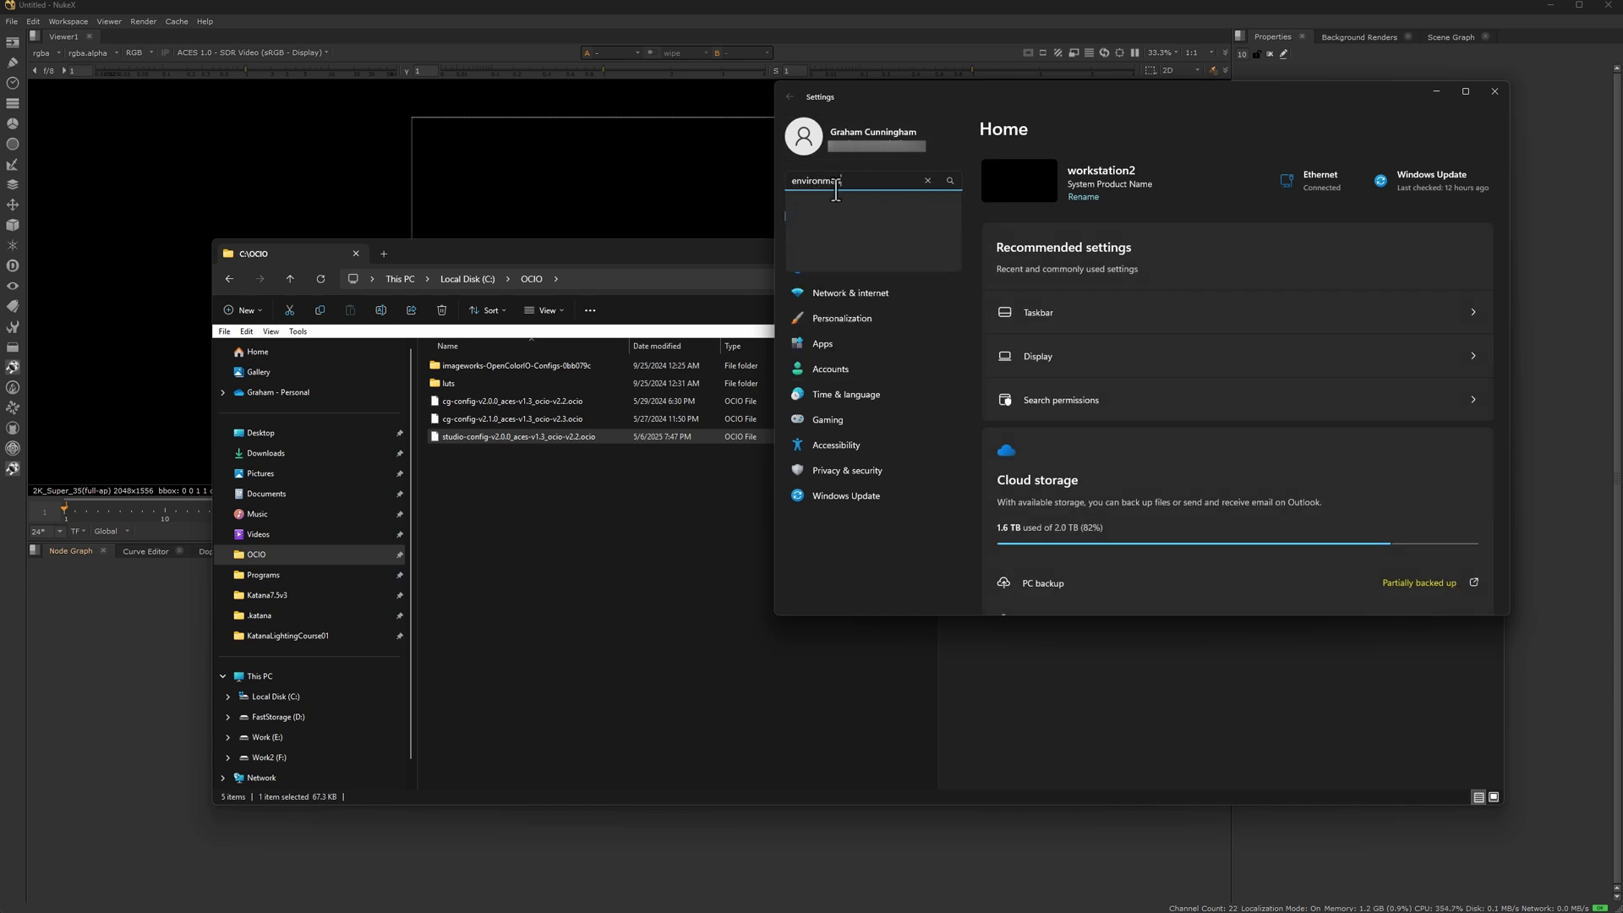
click(845, 215)
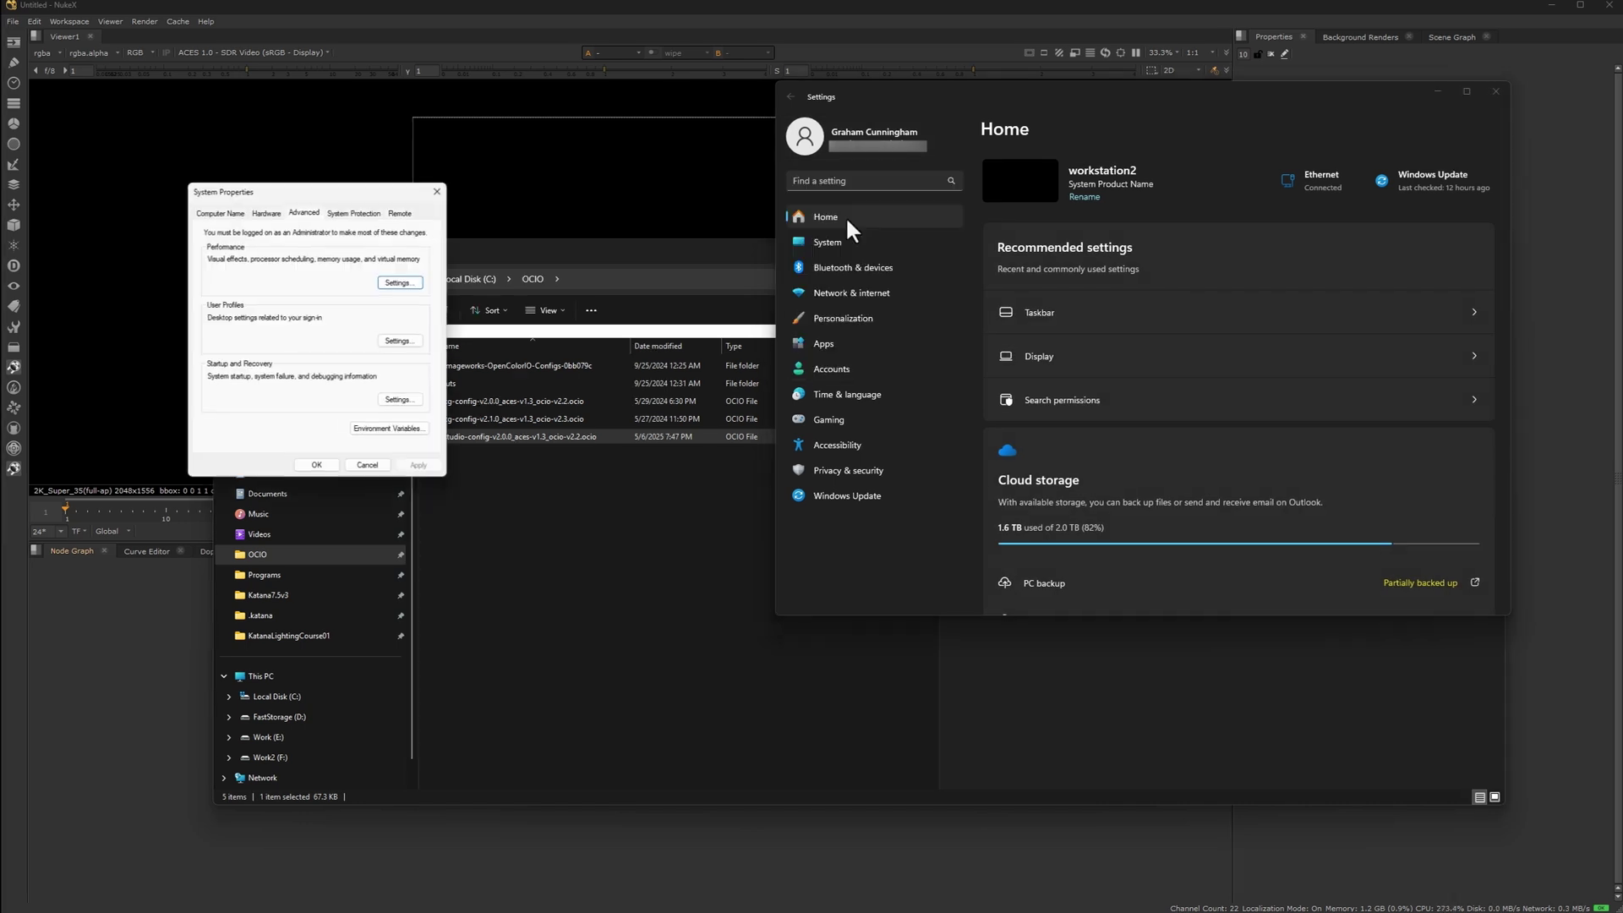
click(388, 428)
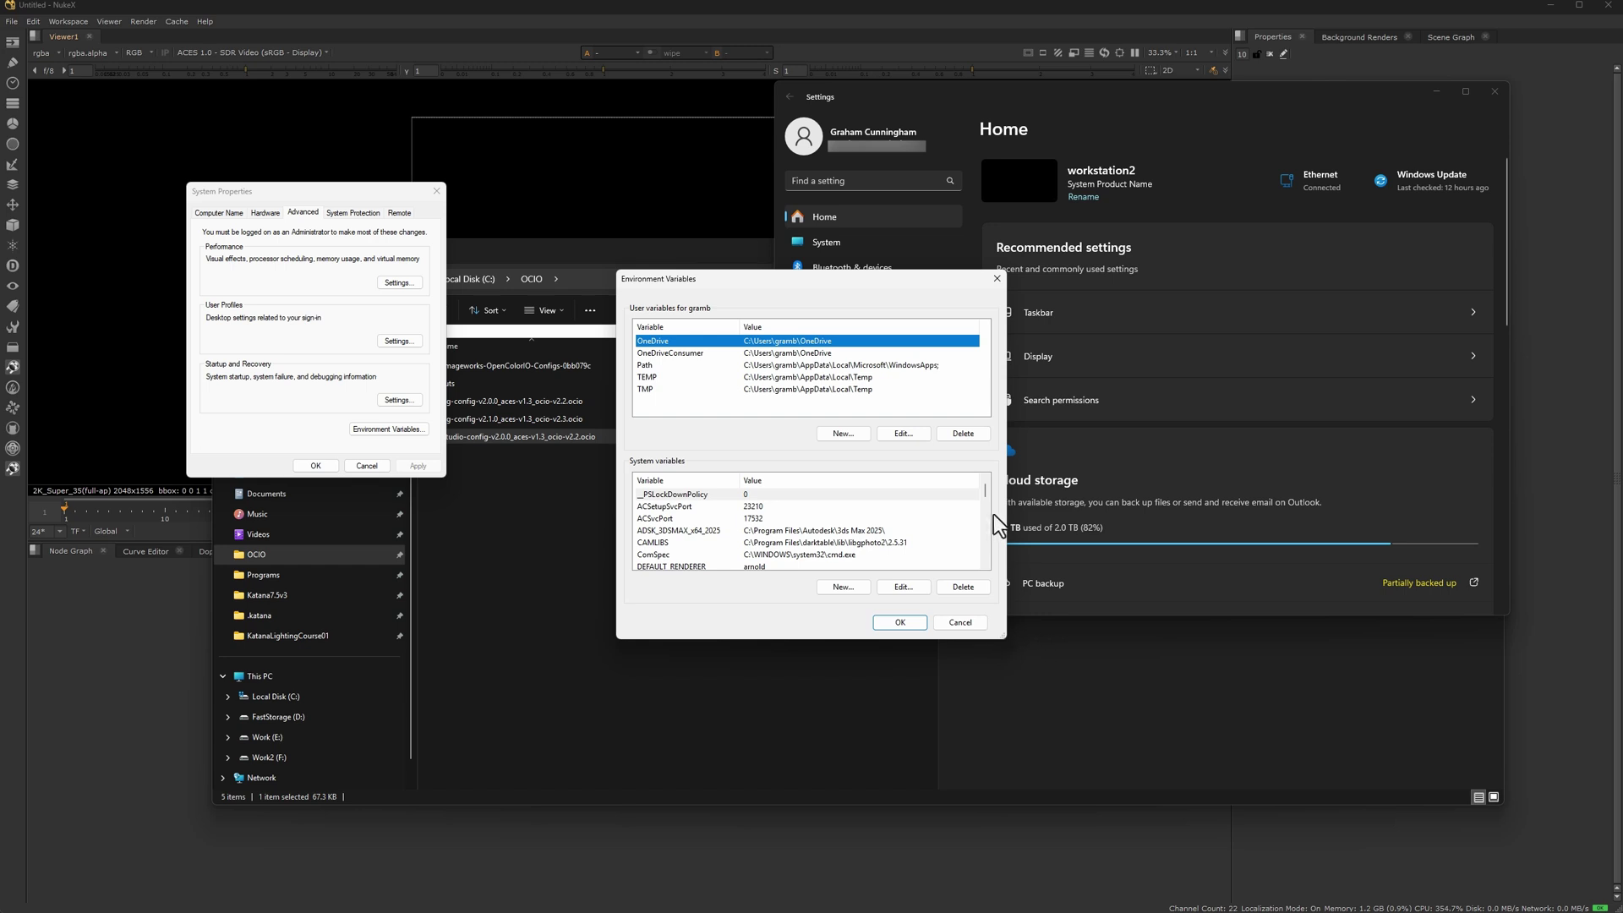
- Enlarge the Environment Variables window, examine the OCIO entry and the other system variables, and close the dialogs
scroll(848, 515, down, 6)
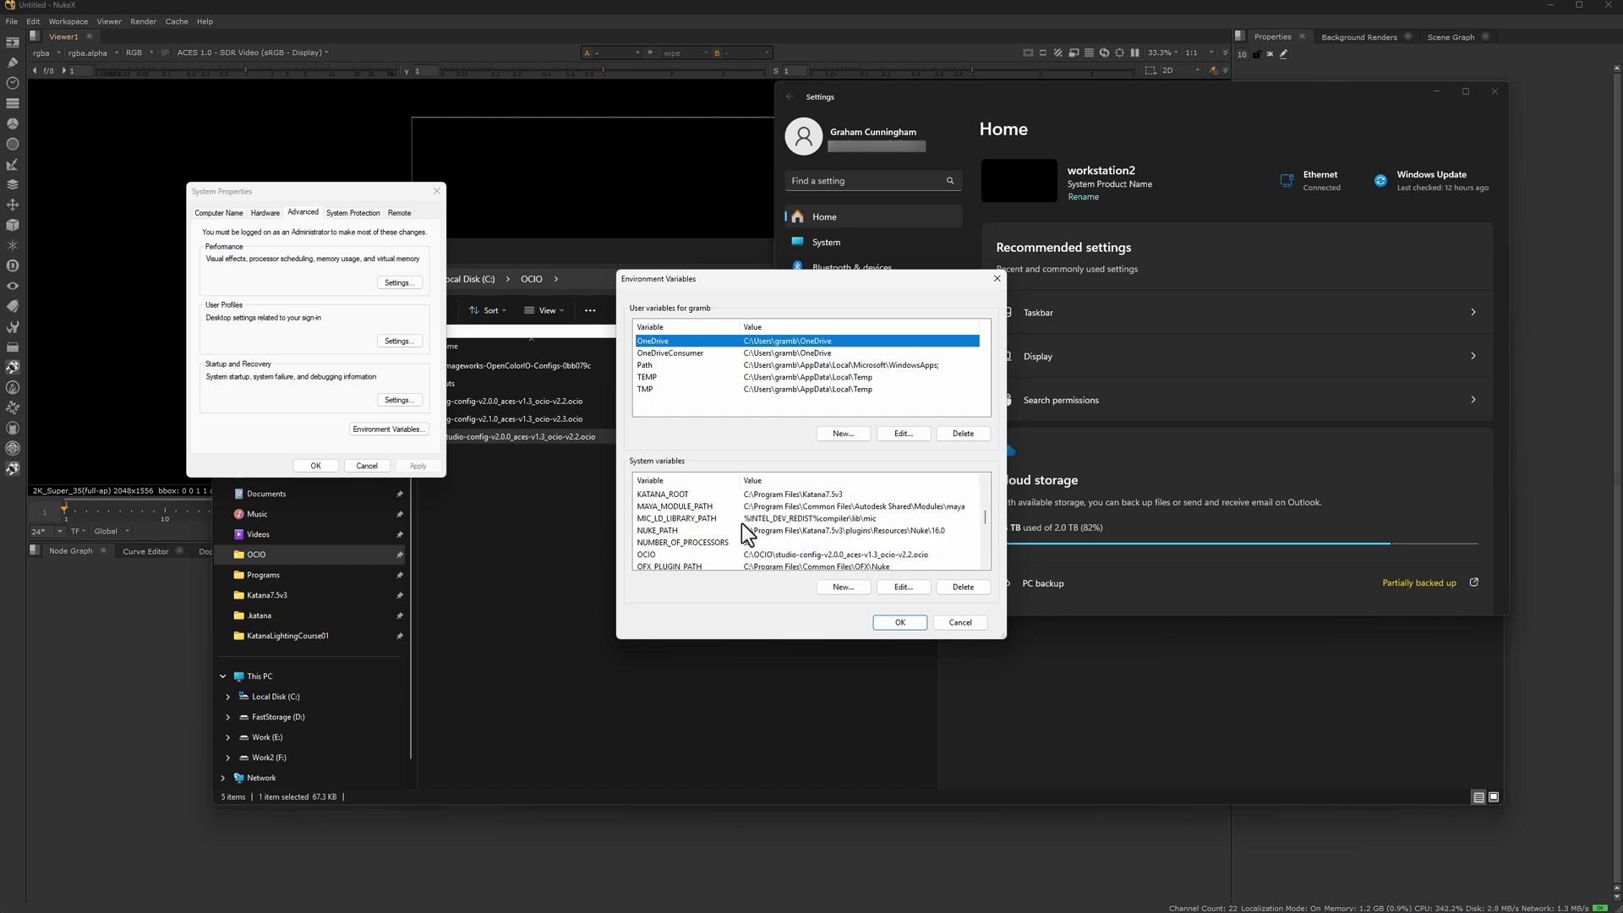
click(662, 554)
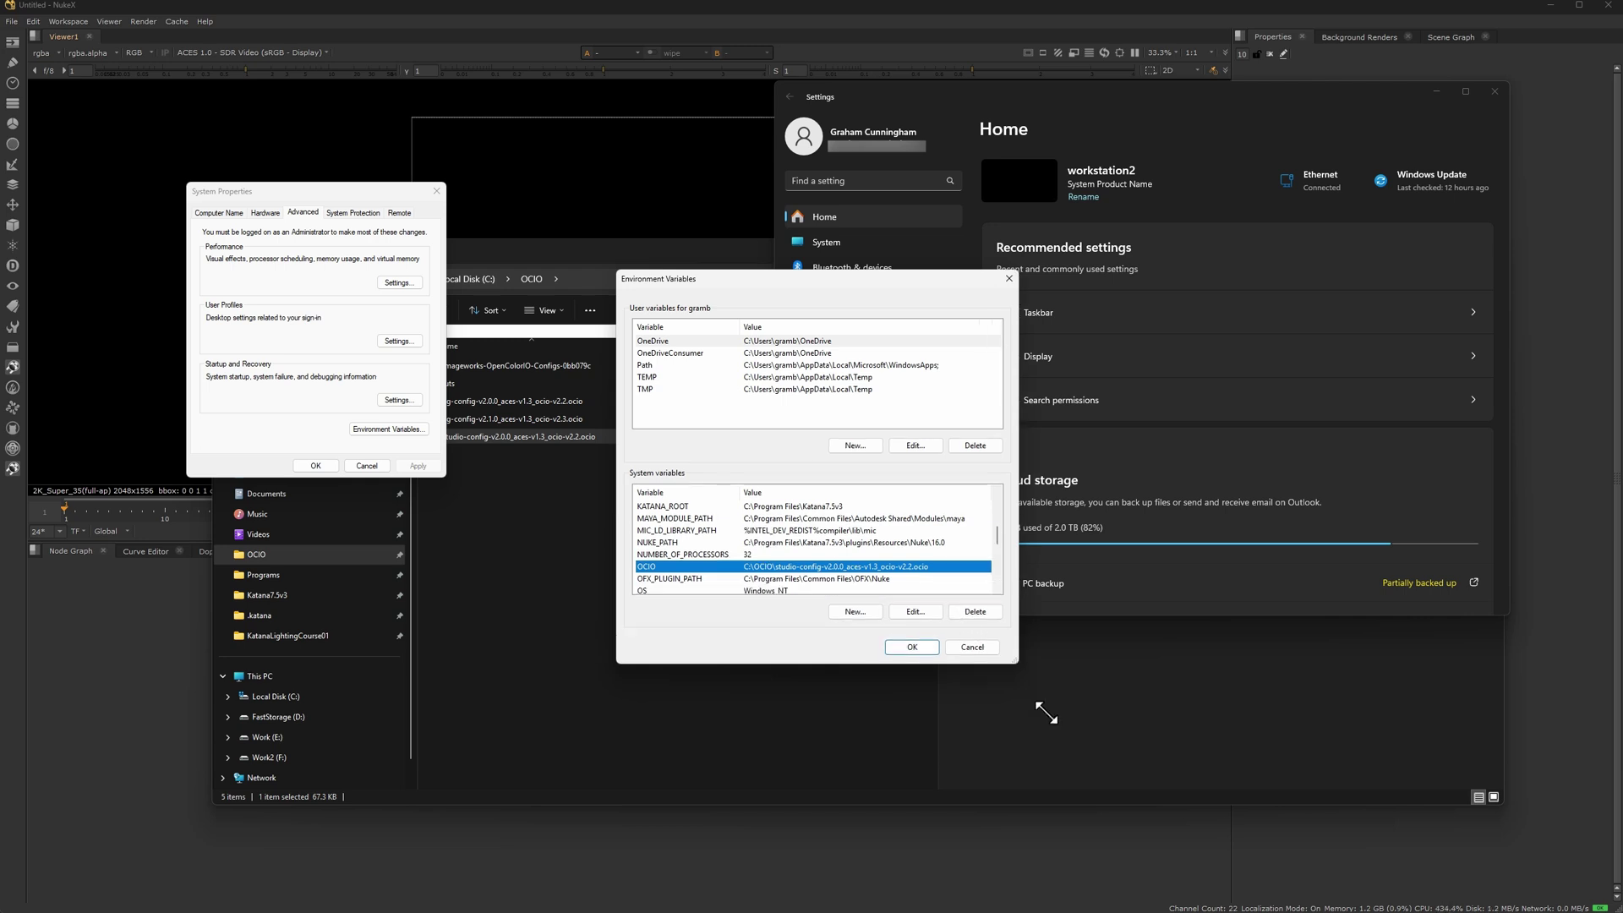
drag(1004, 637, 1114, 815)
scroll(835, 657, up, 3)
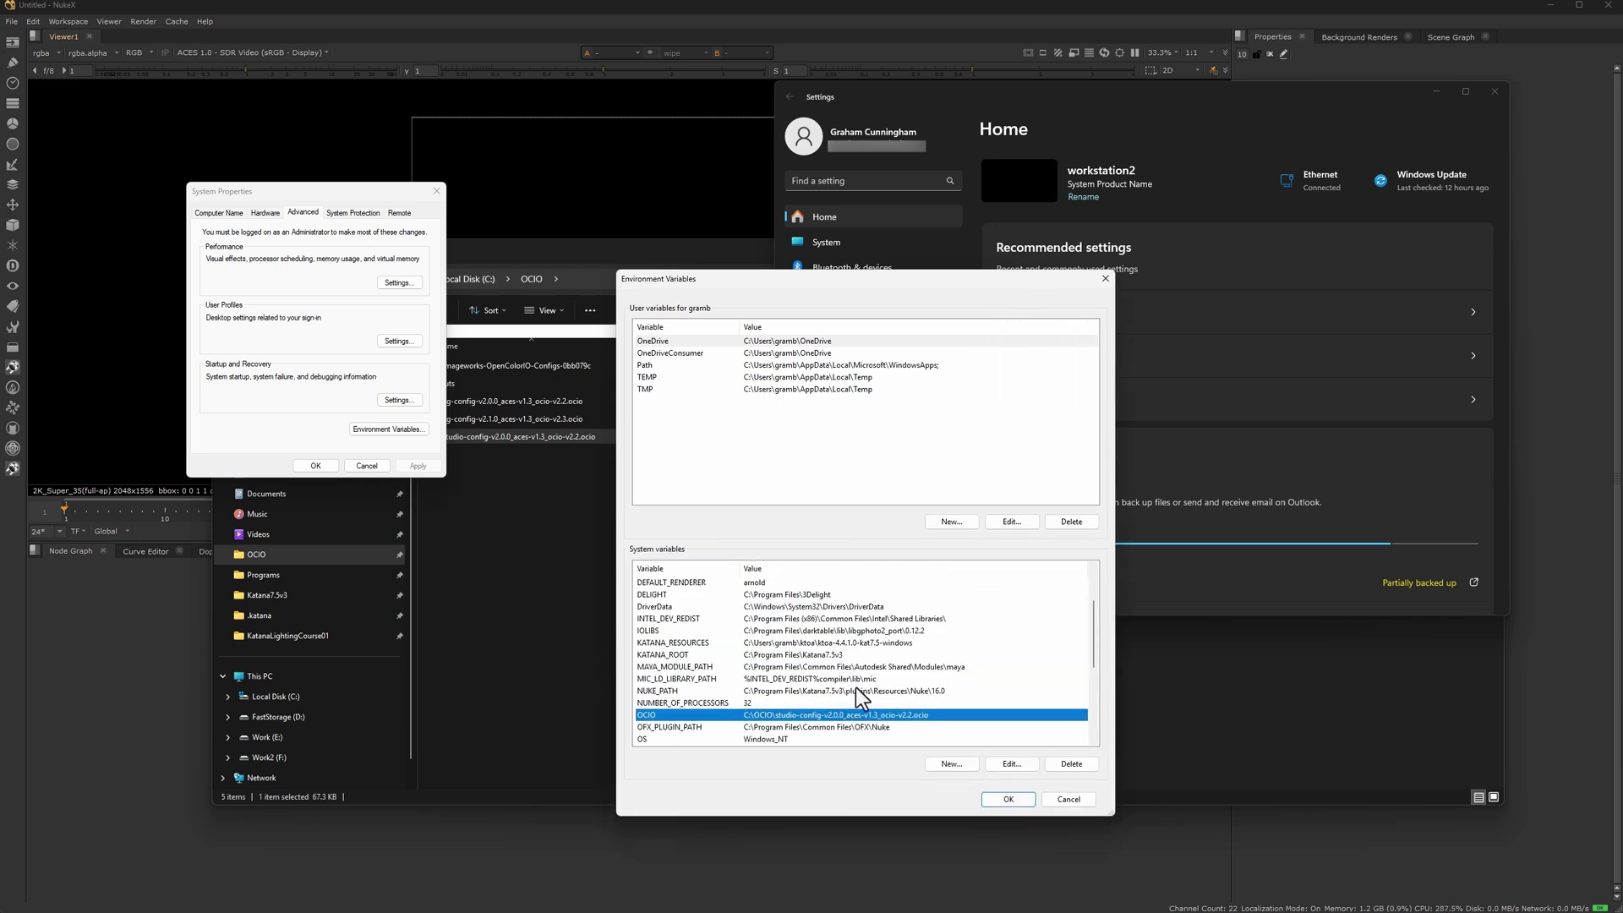
scroll(823, 659, up, 2)
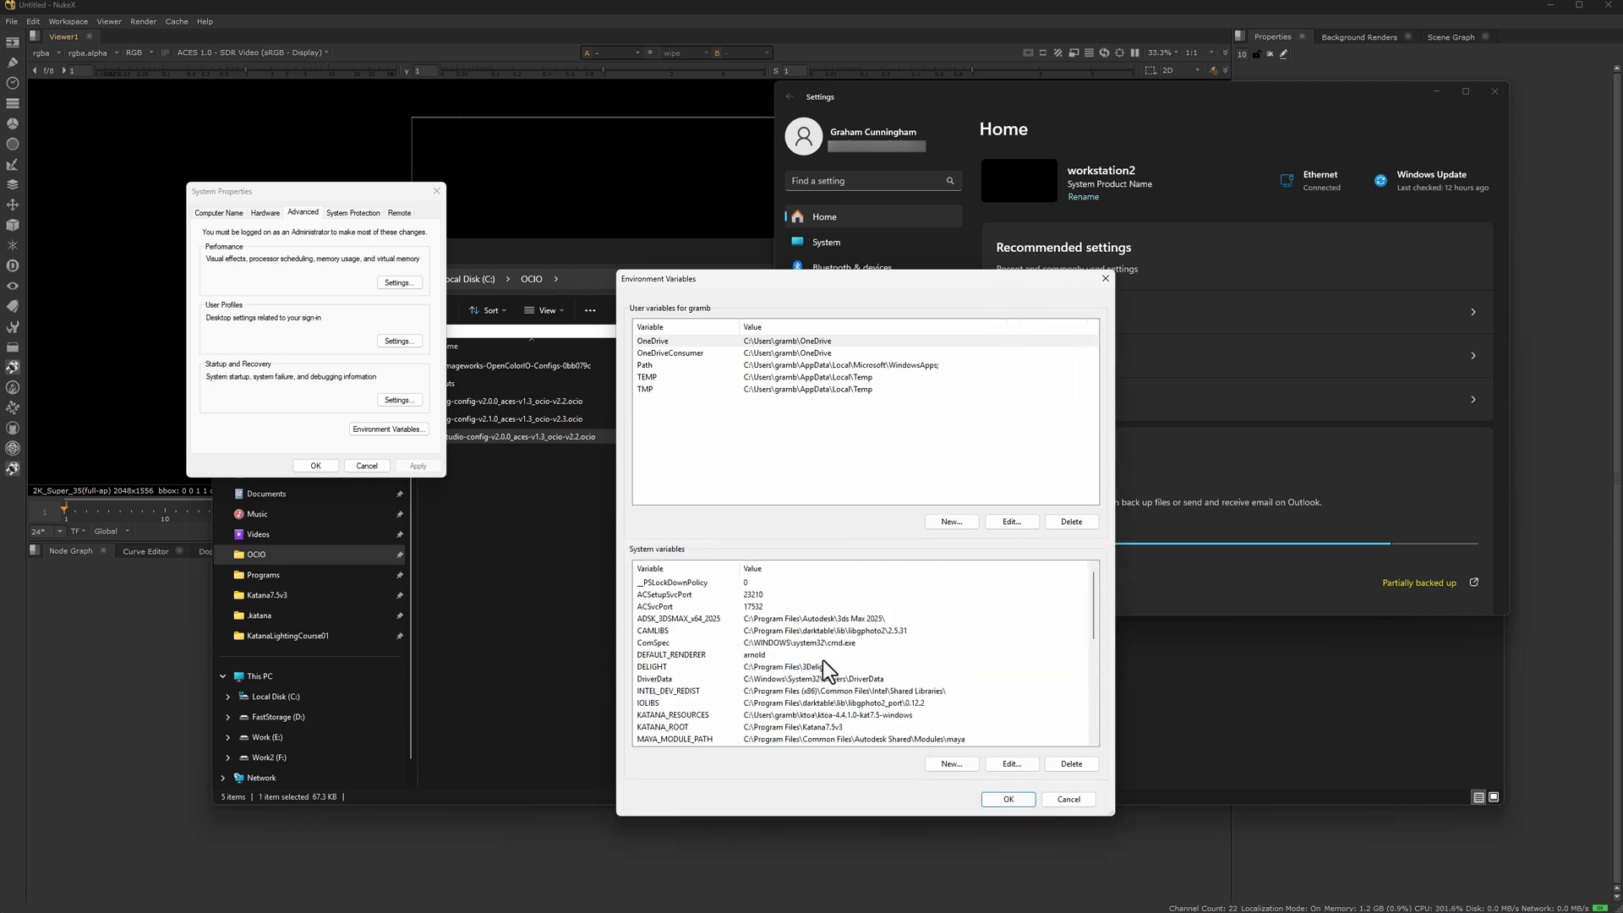
scroll(820, 656, down, 2)
key(Return)
key(Return)
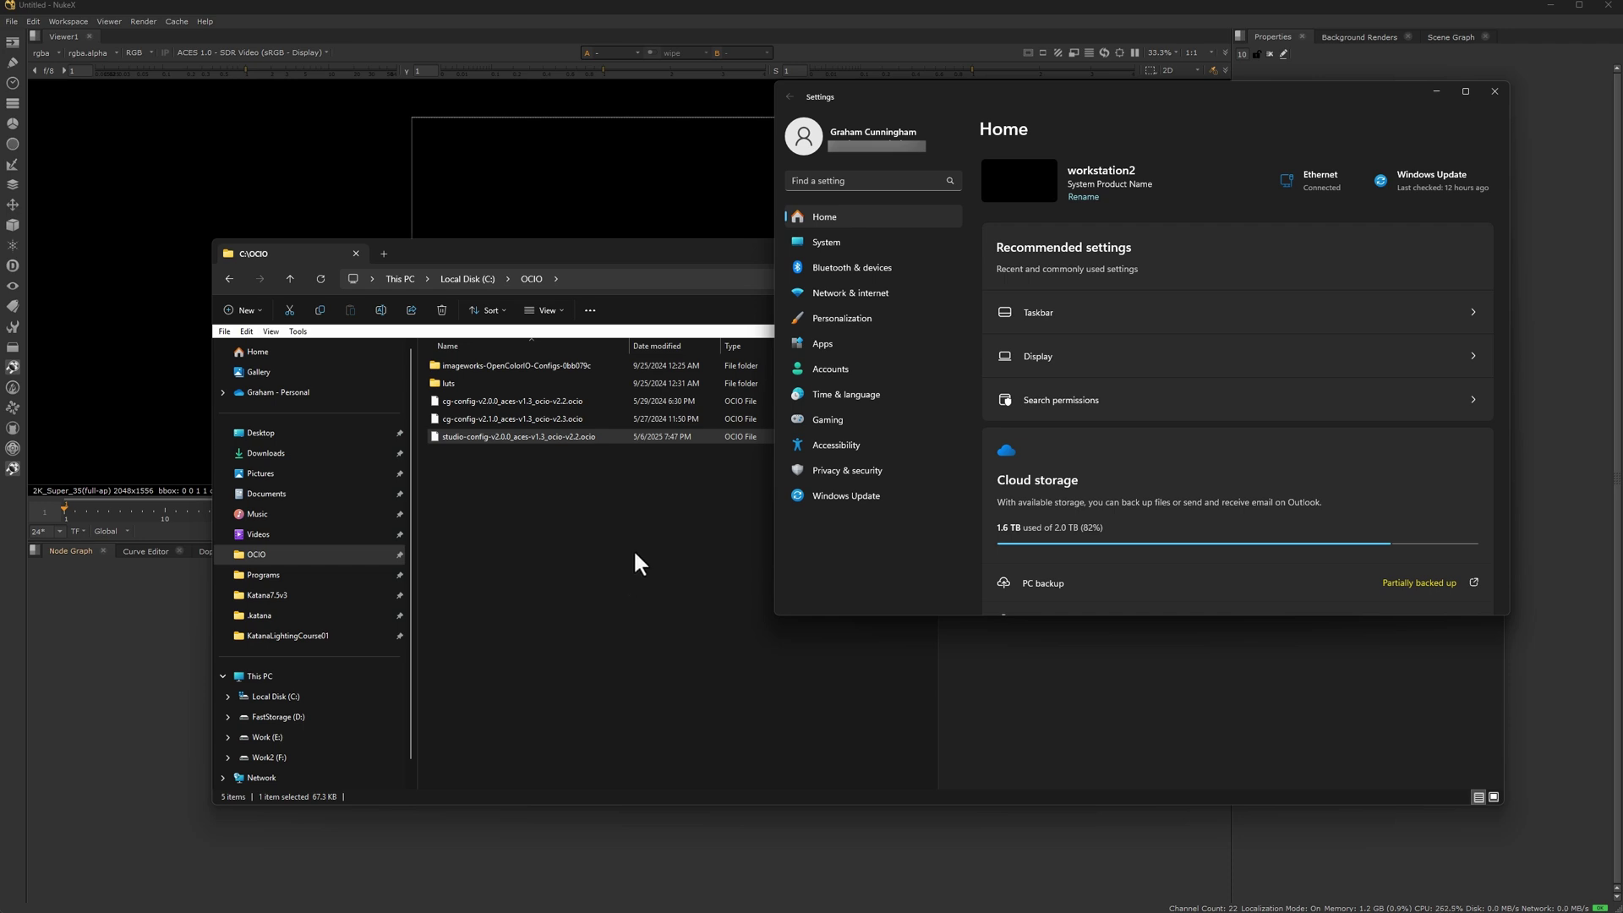
- Open the .katana folder in File Explorer and show its full path
click(253, 618)
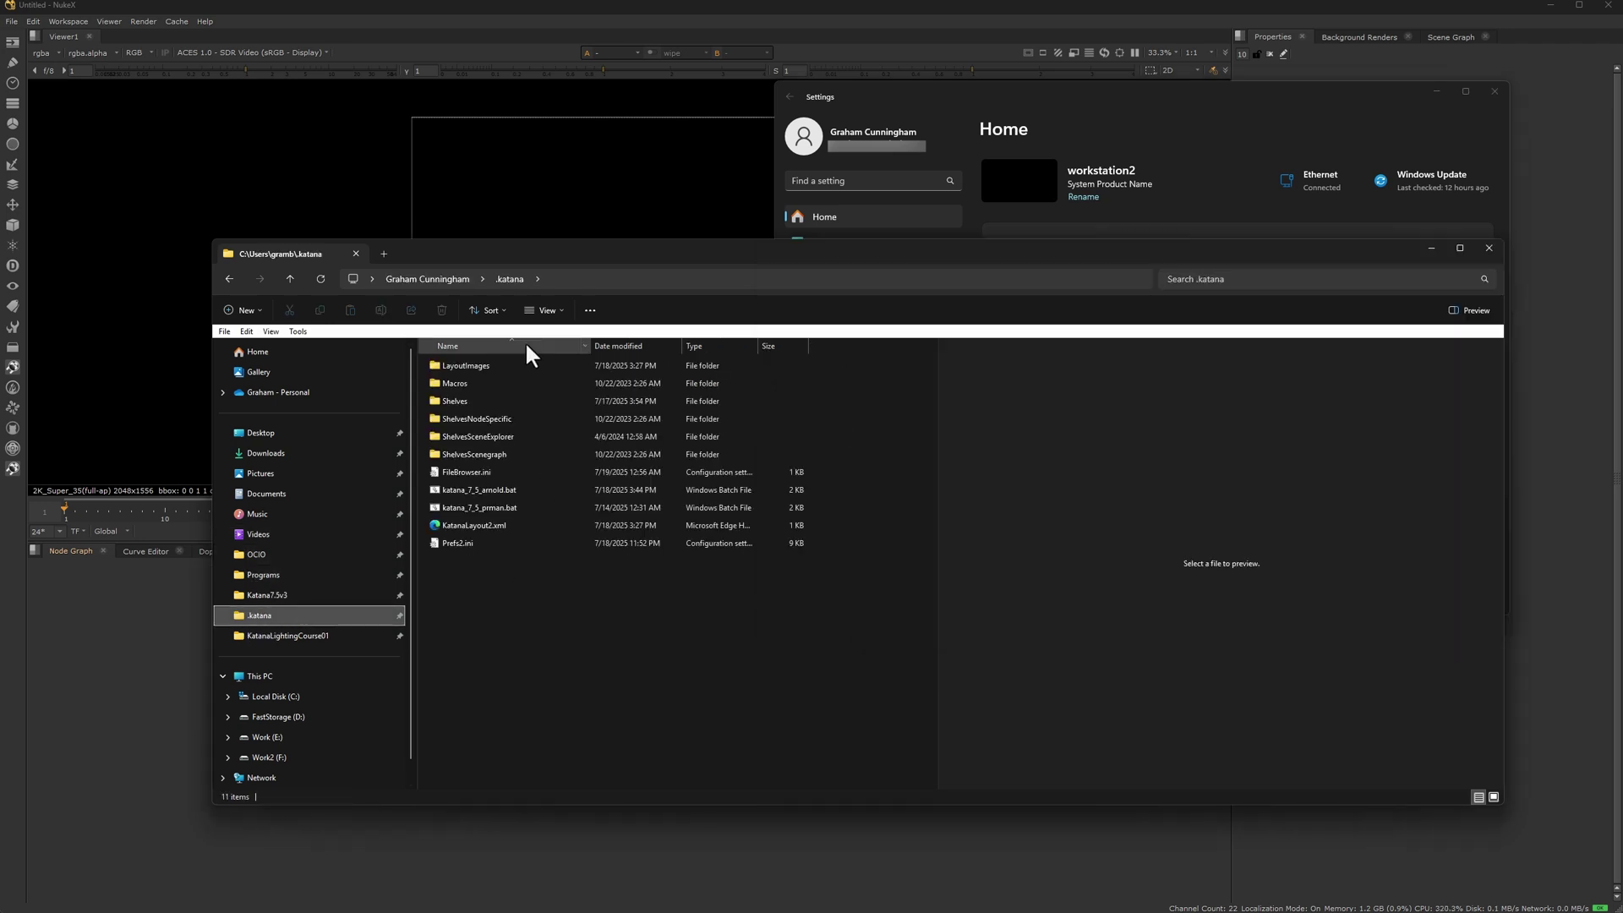
click(621, 279)
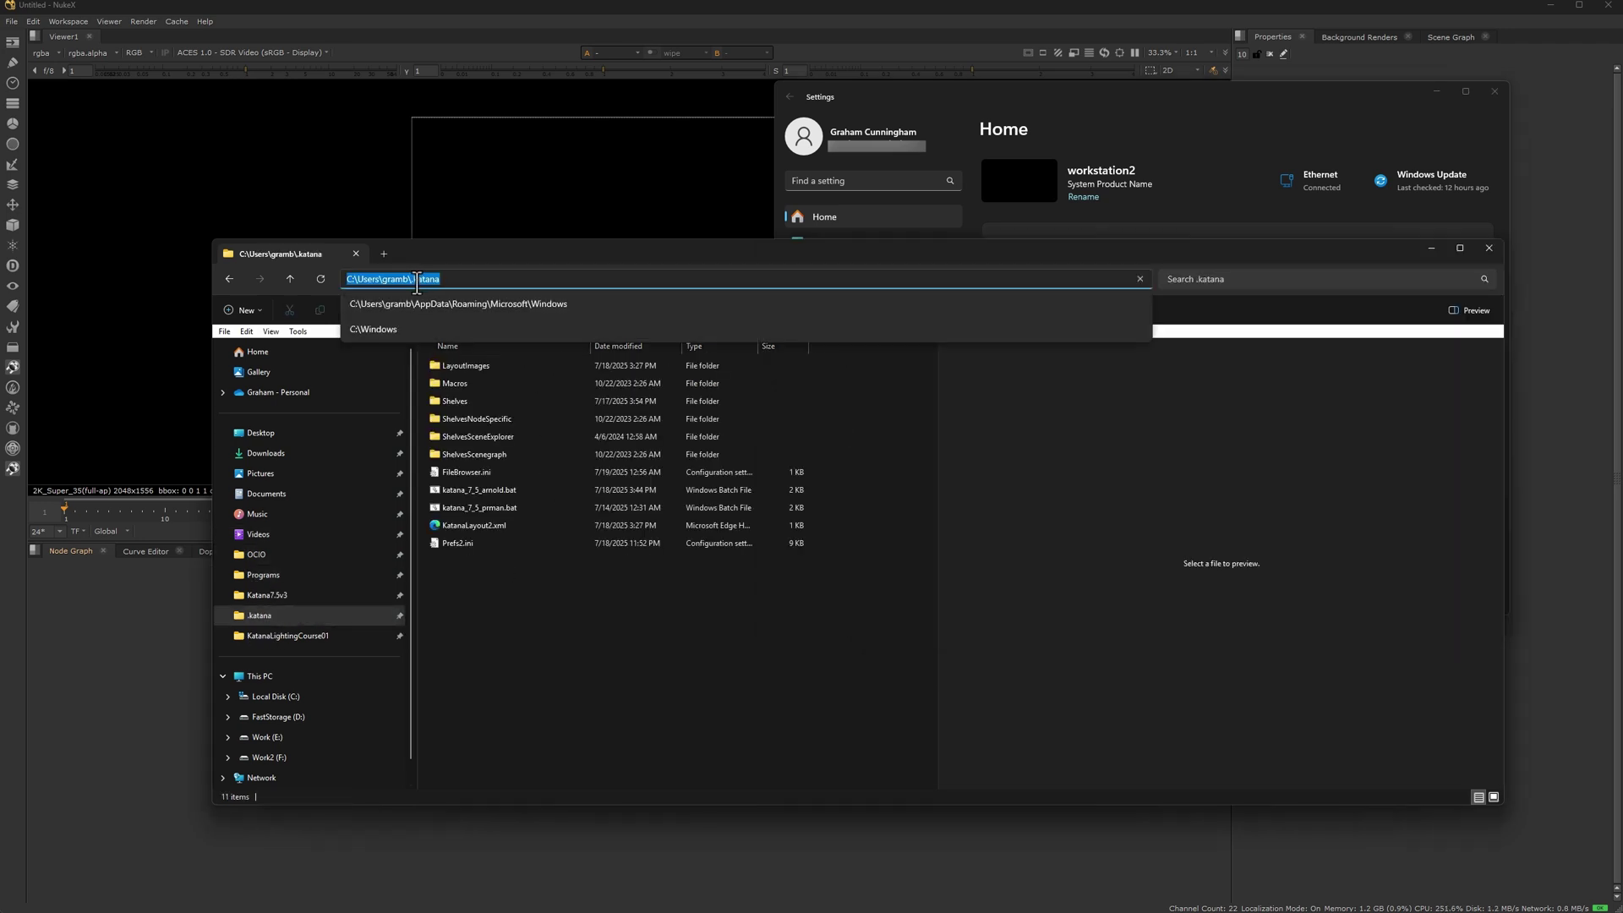
click(629, 669)
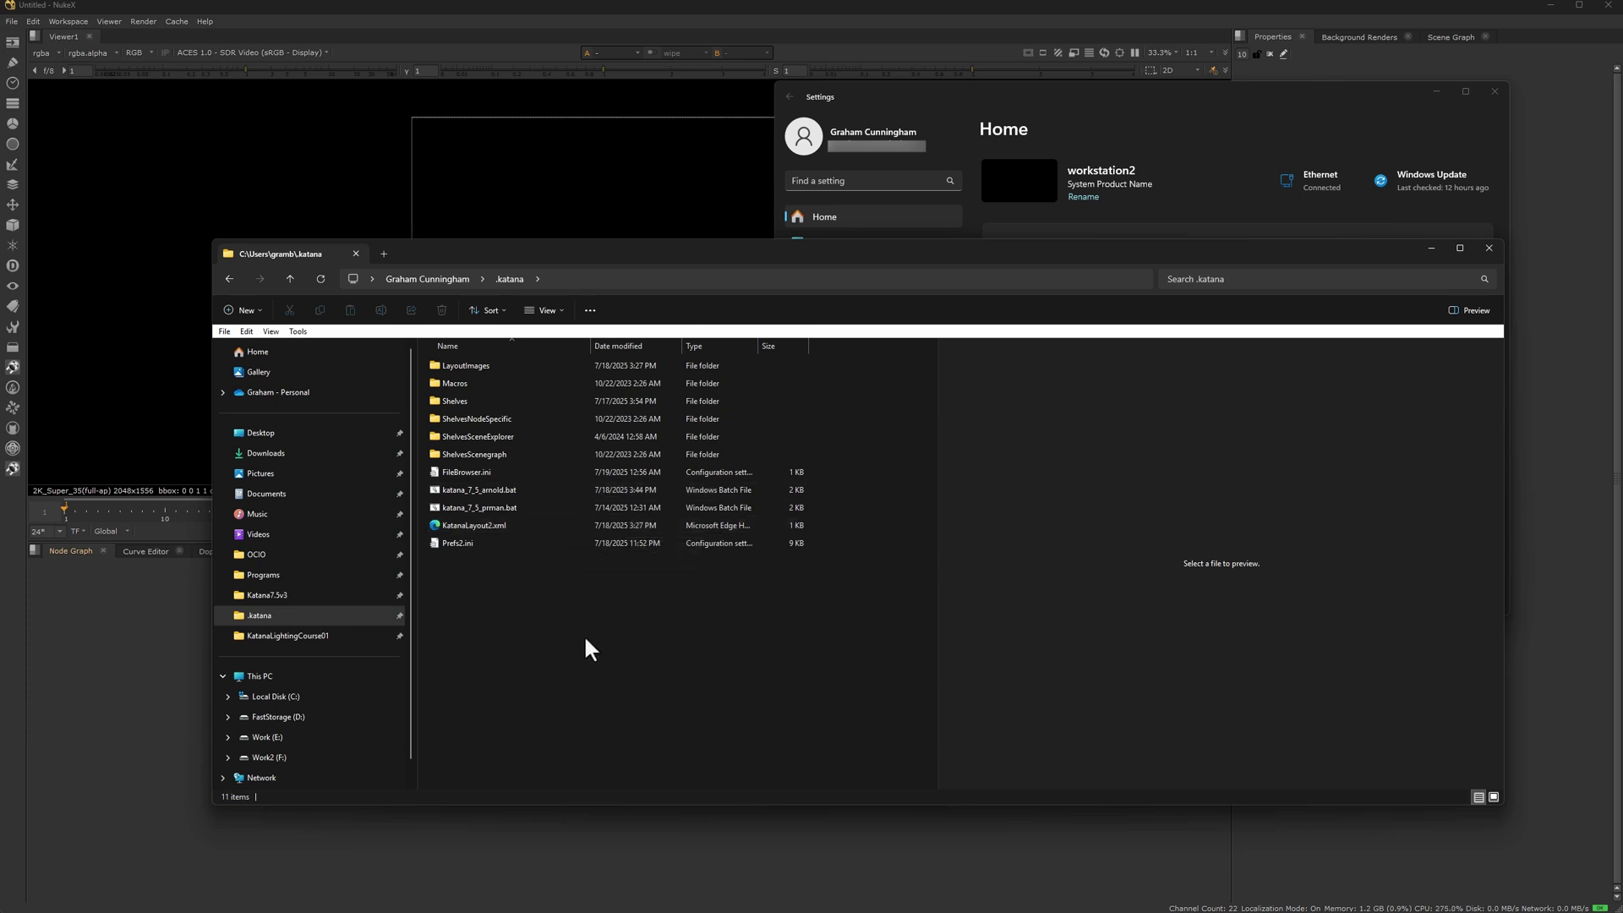
- Preview the contents of katana_7_5_arnold.bat and katana_7_5_prman.bat, and check the apps pinned to Start
click(454, 487)
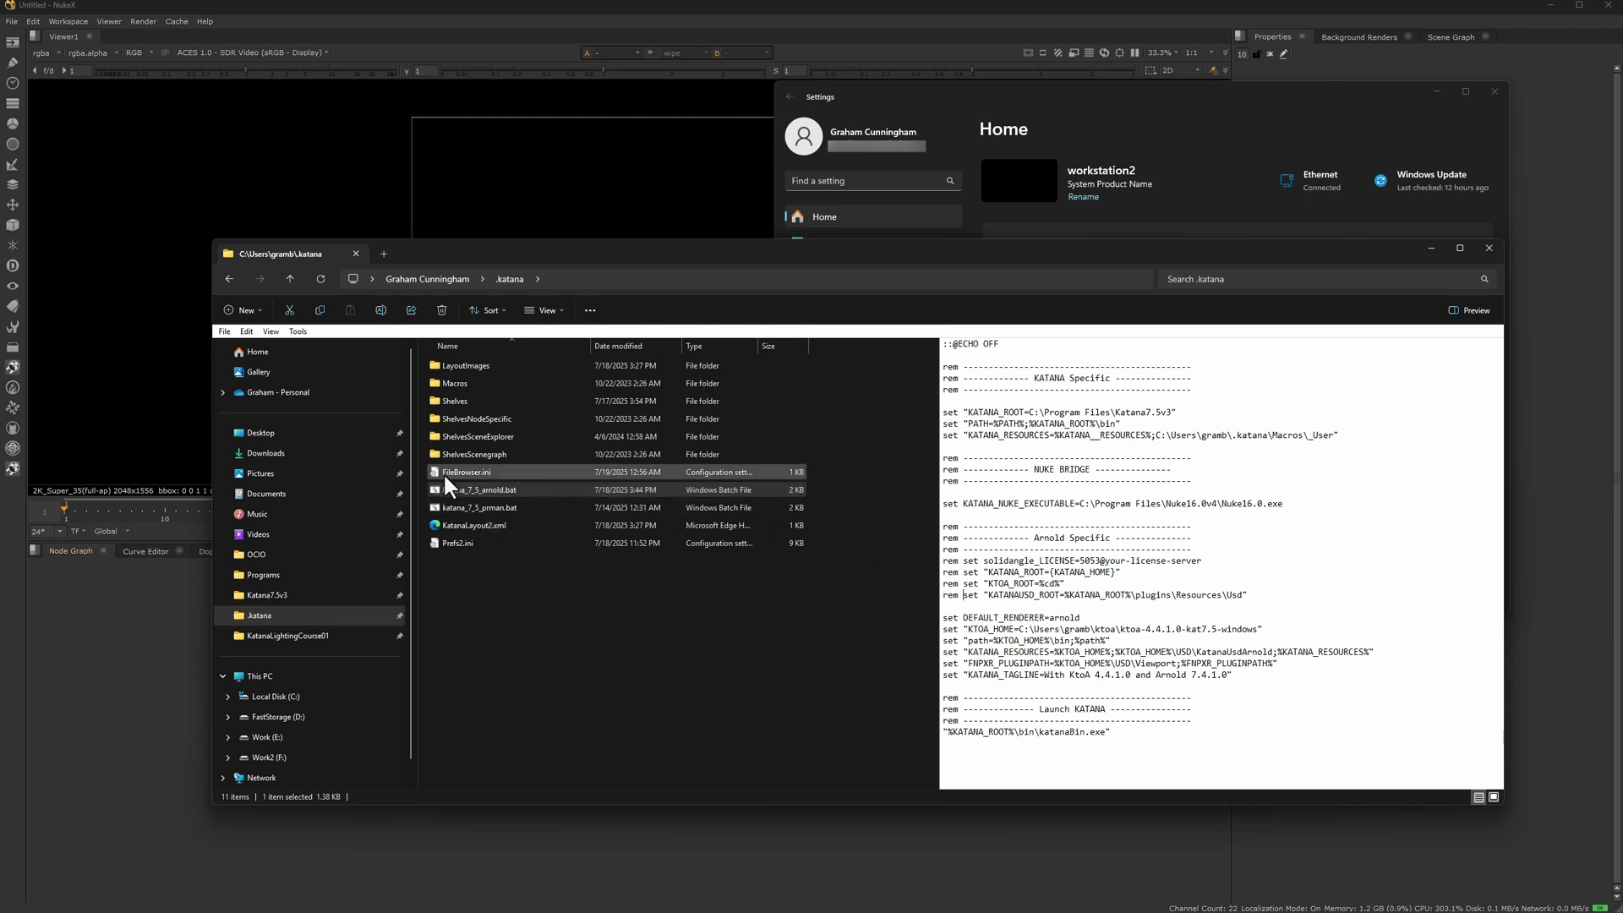
click(458, 507)
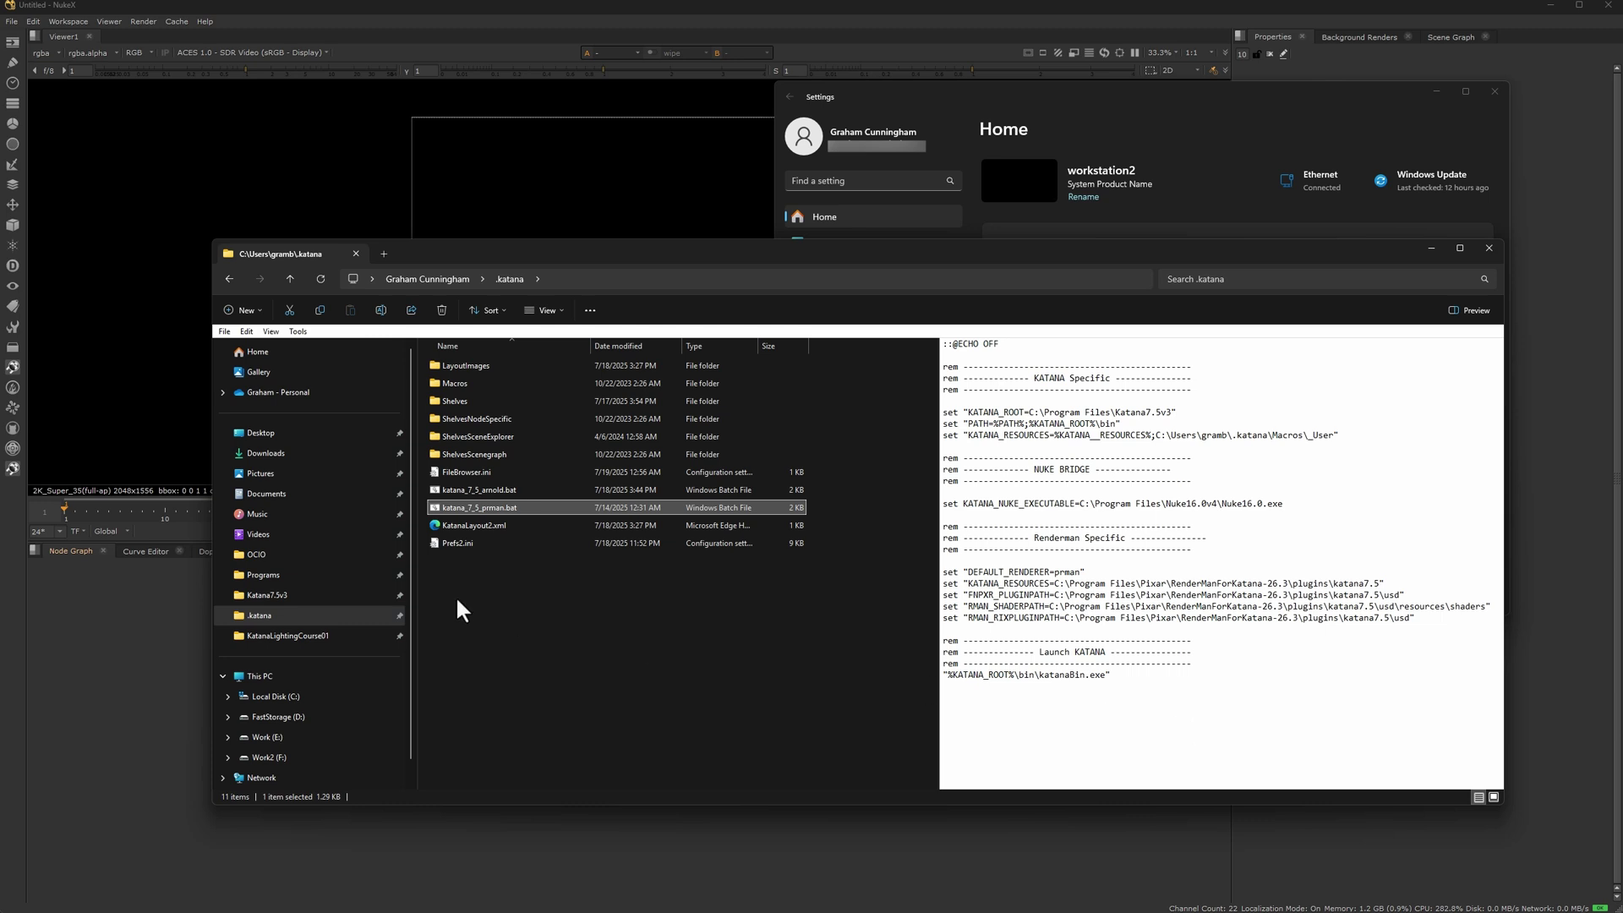
key(Up)
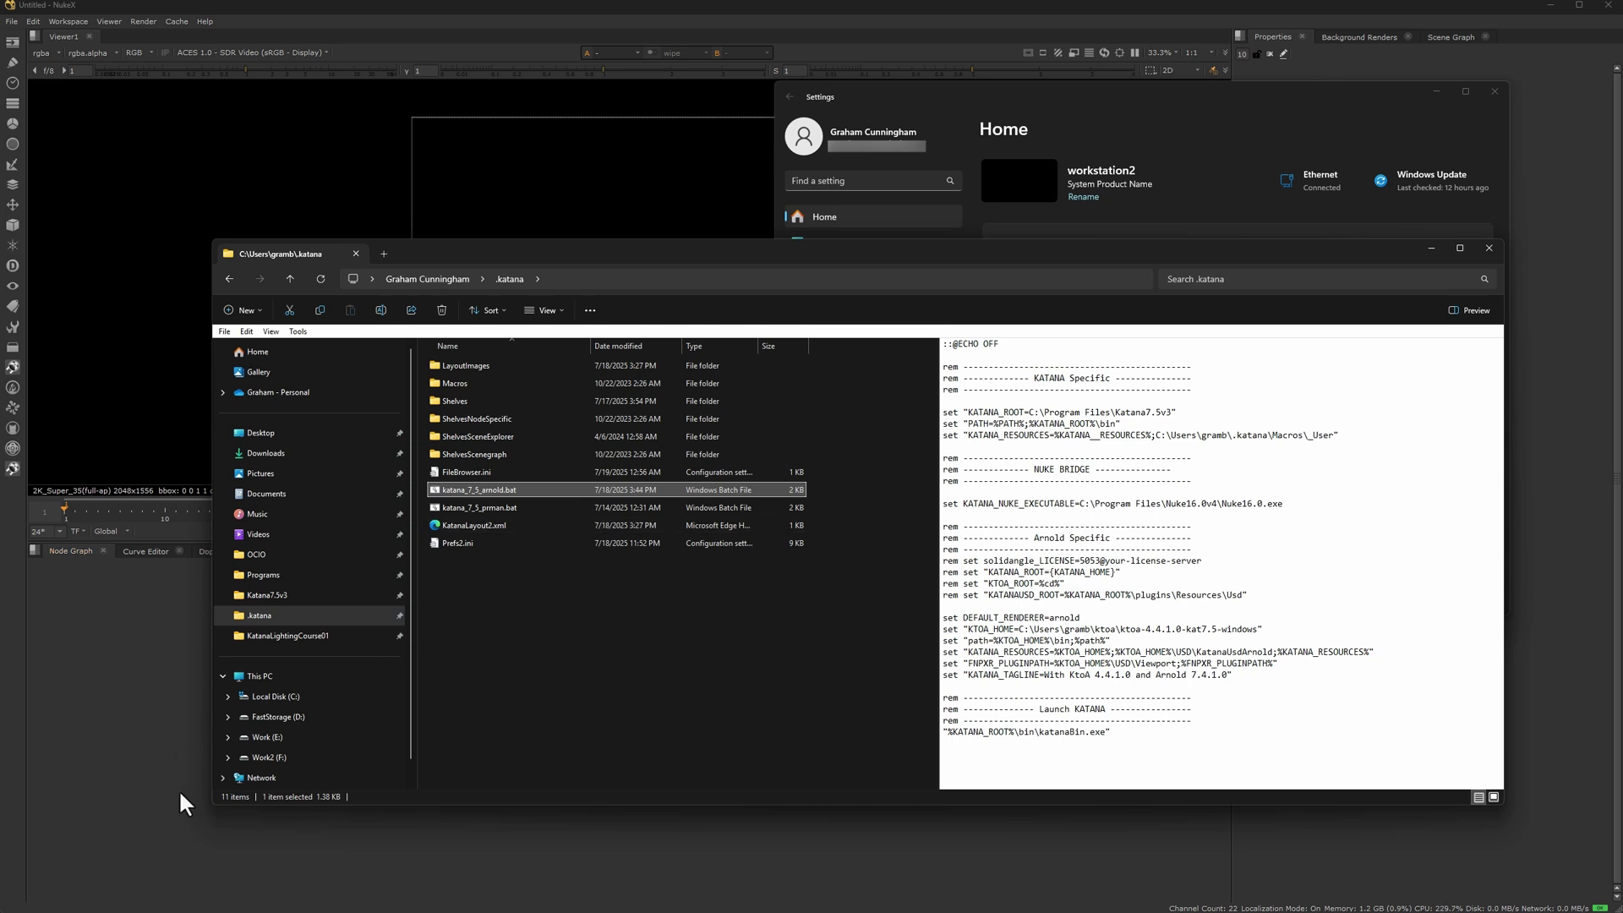
click(21, 898)
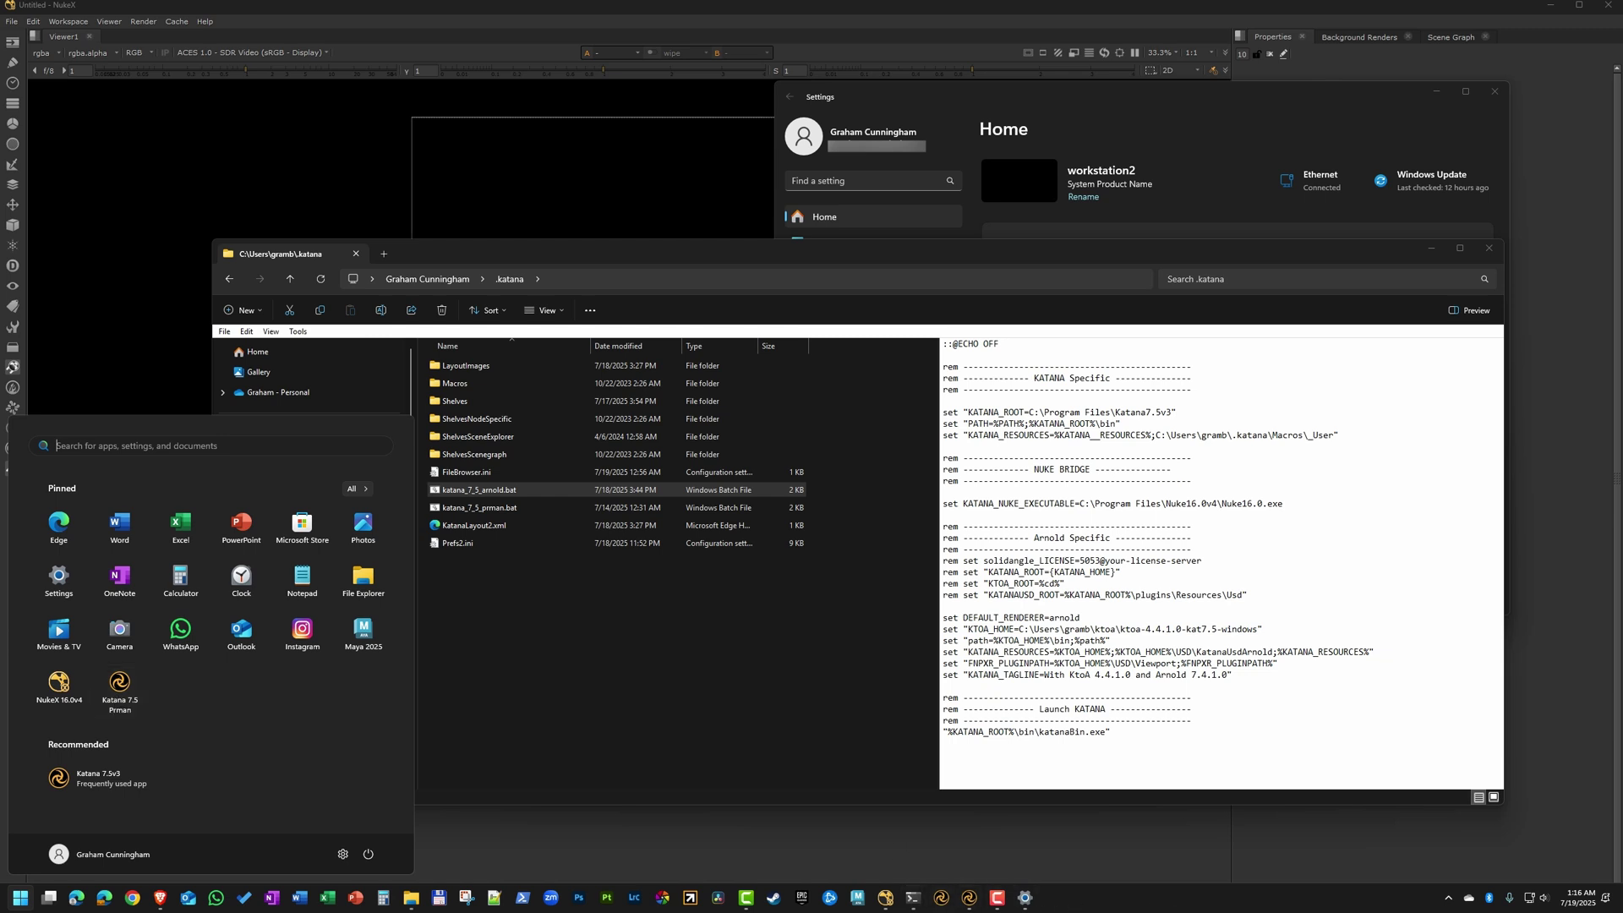
click(639, 679)
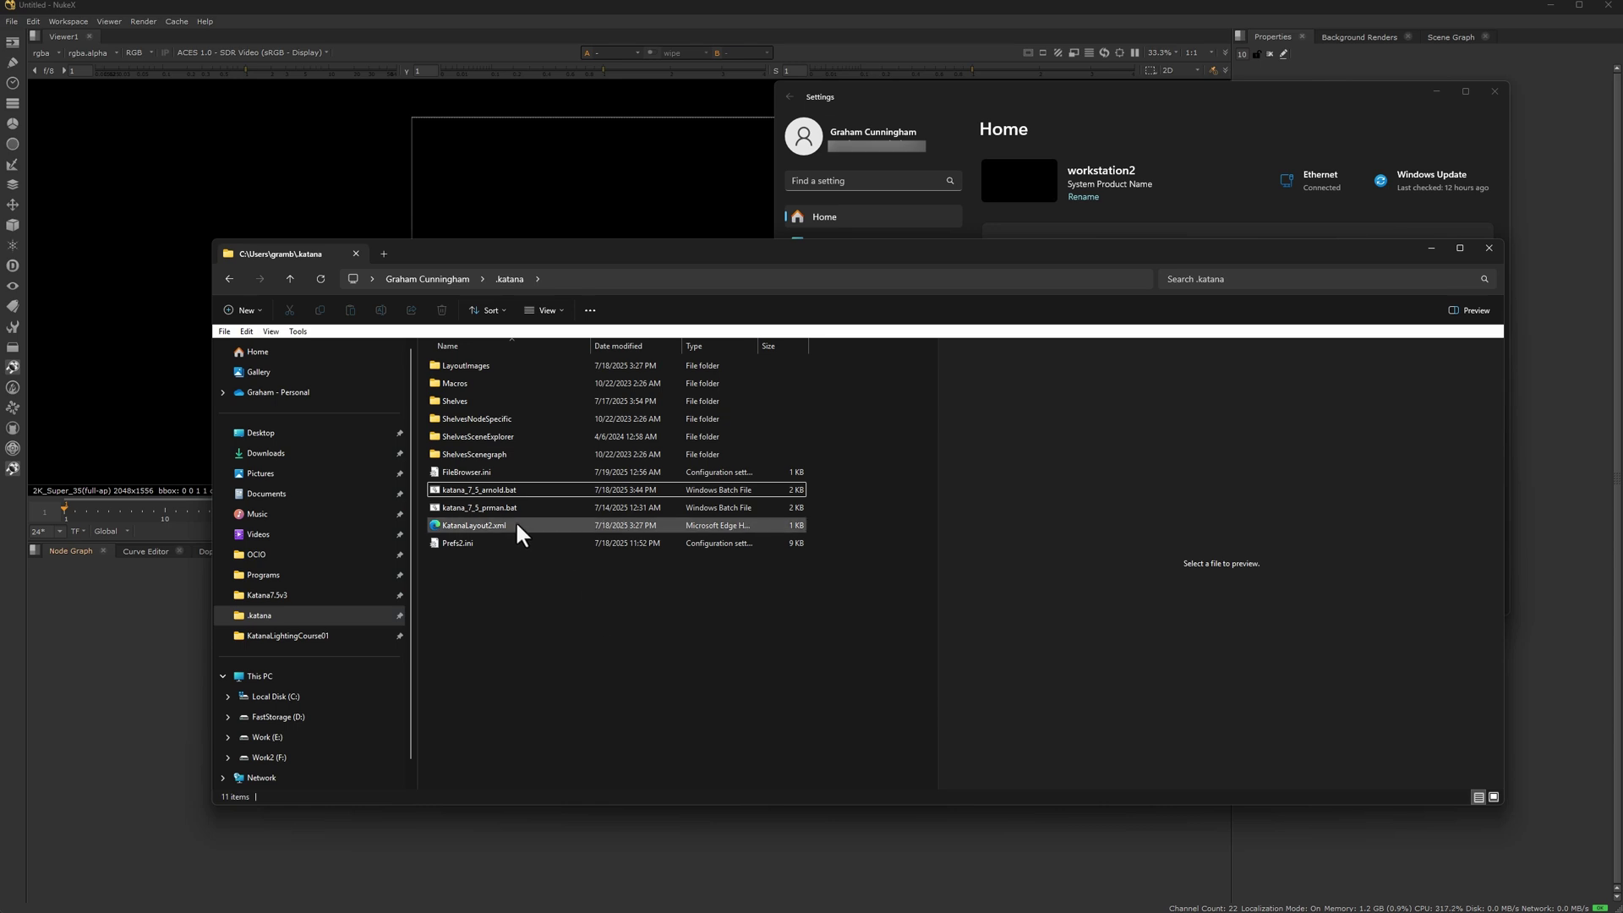
- Rename katana_7_5_arnold.bat to katana_7_5_arnold.exe, accepting the extension change
click(491, 489)
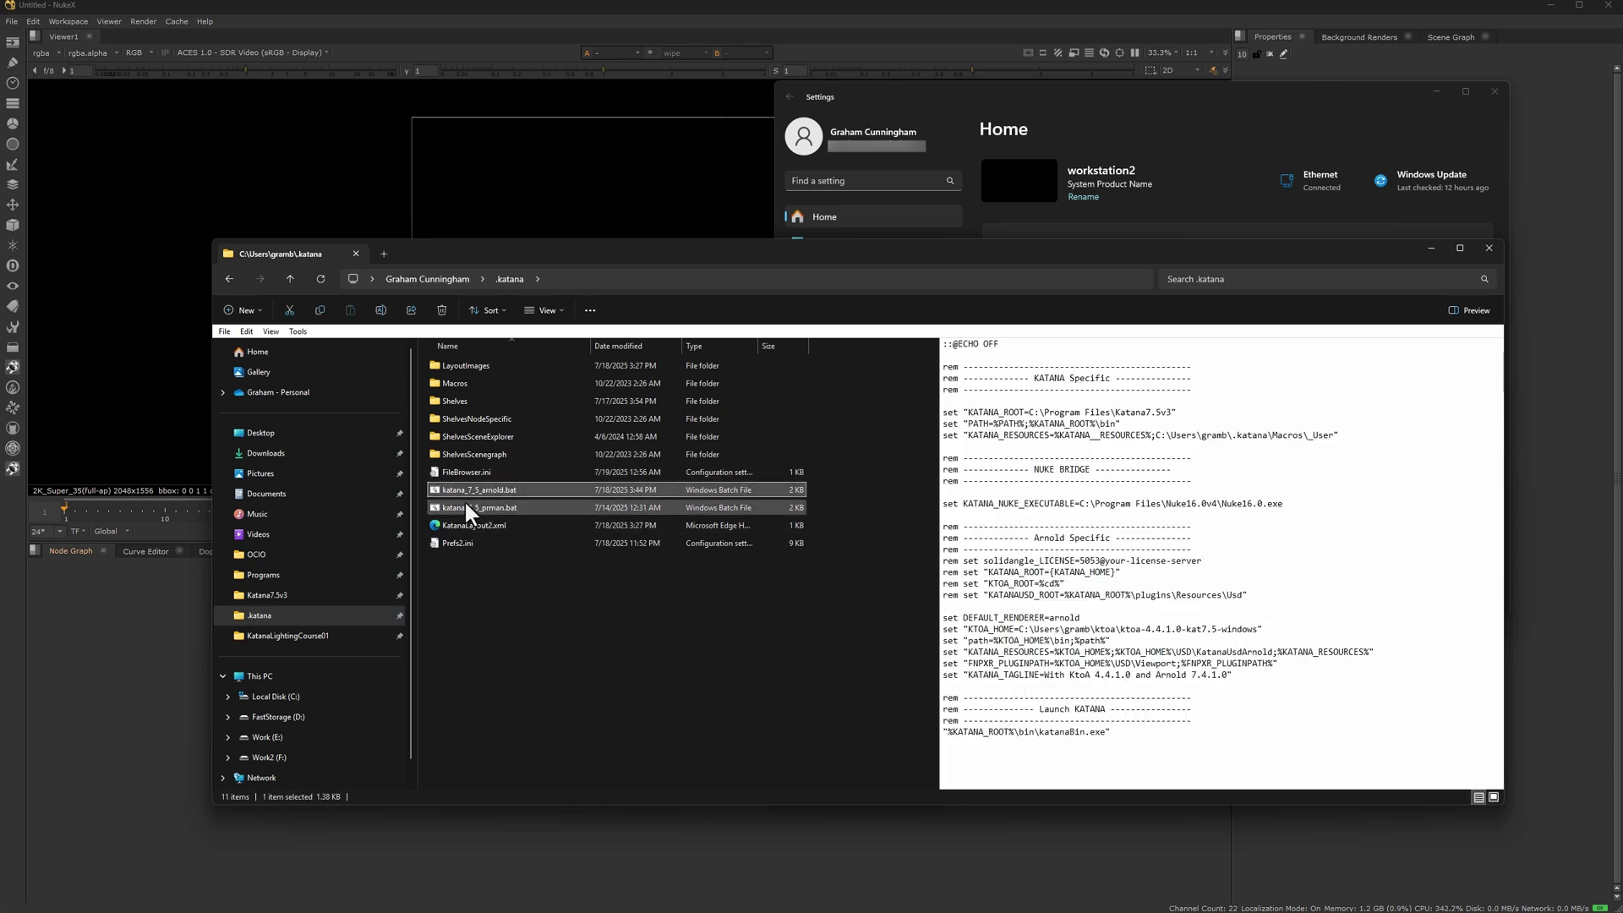
click(504, 488)
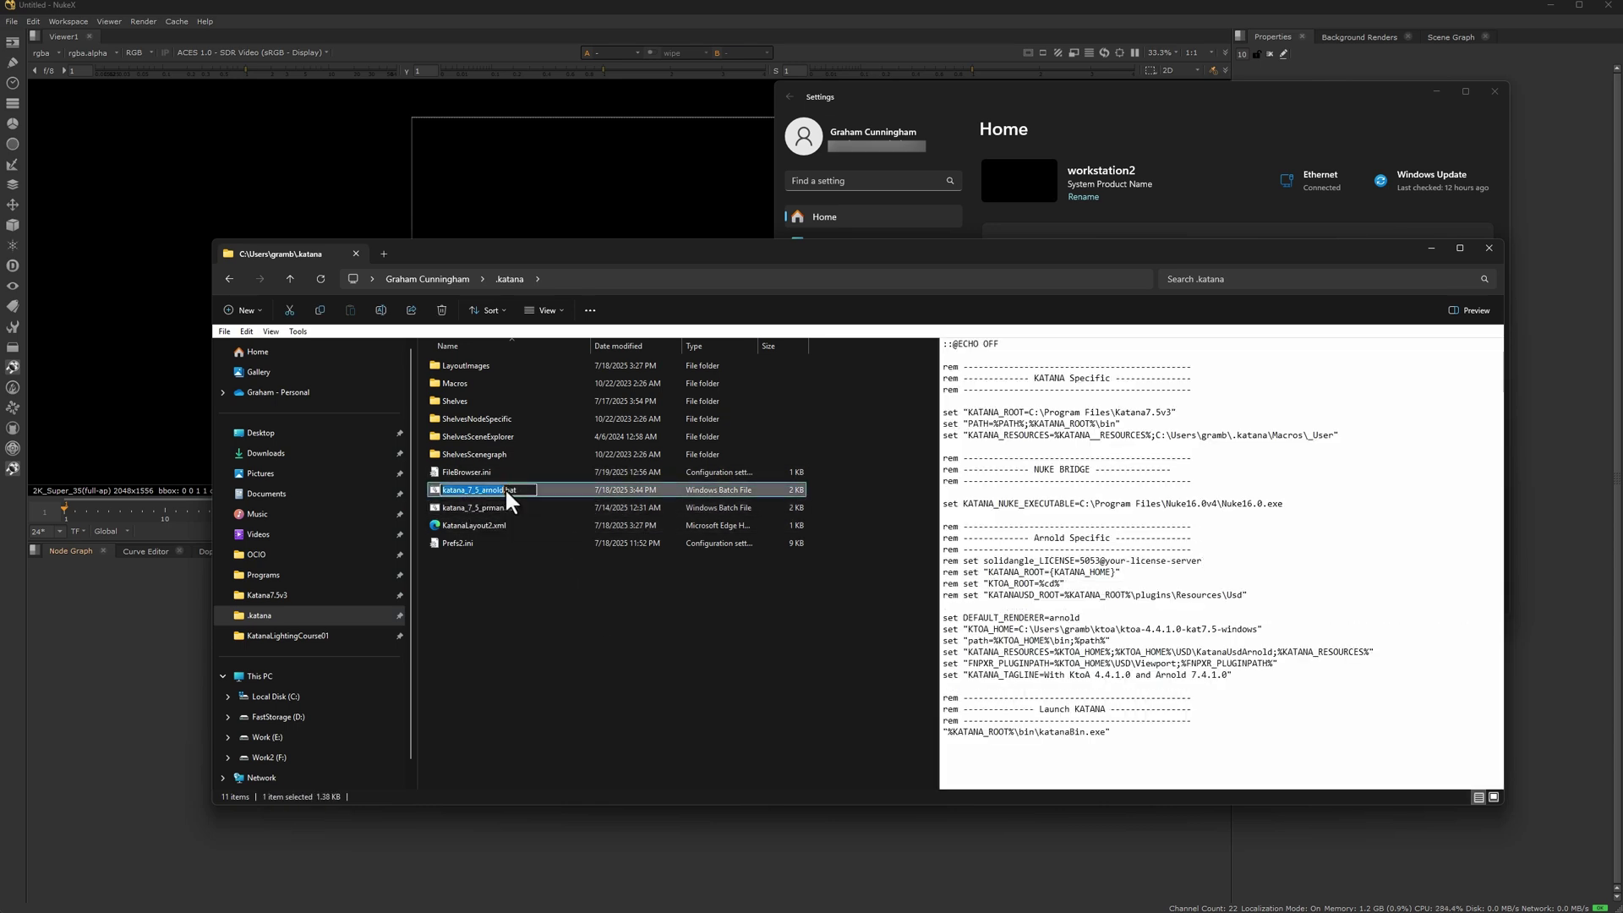
drag(504, 489, 563, 487)
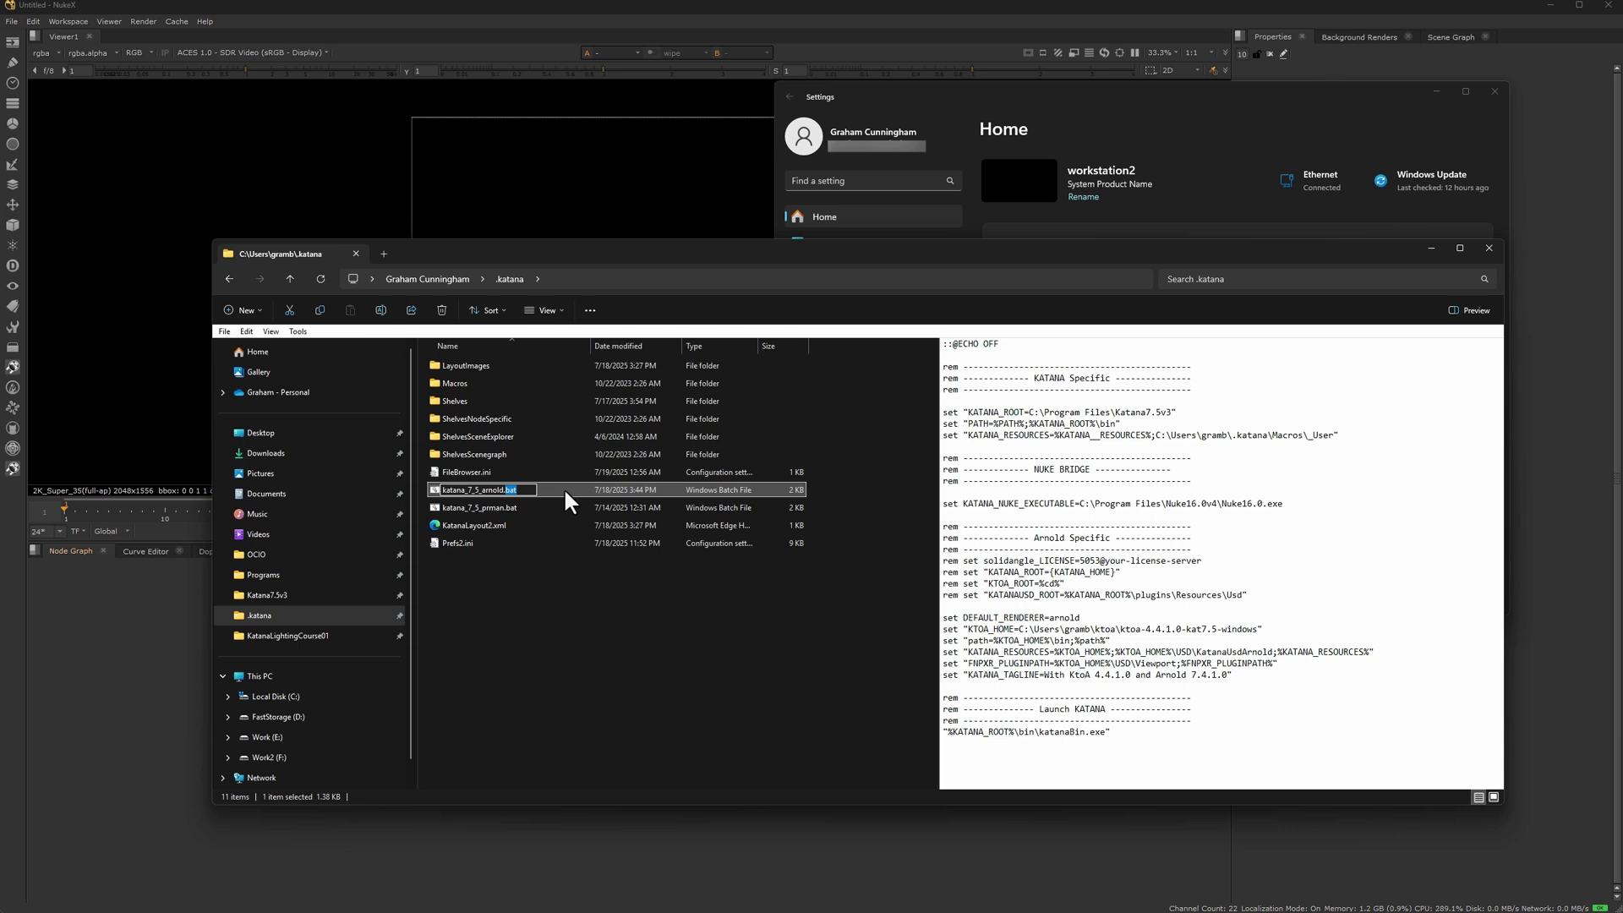
text(exe)
key(Return)
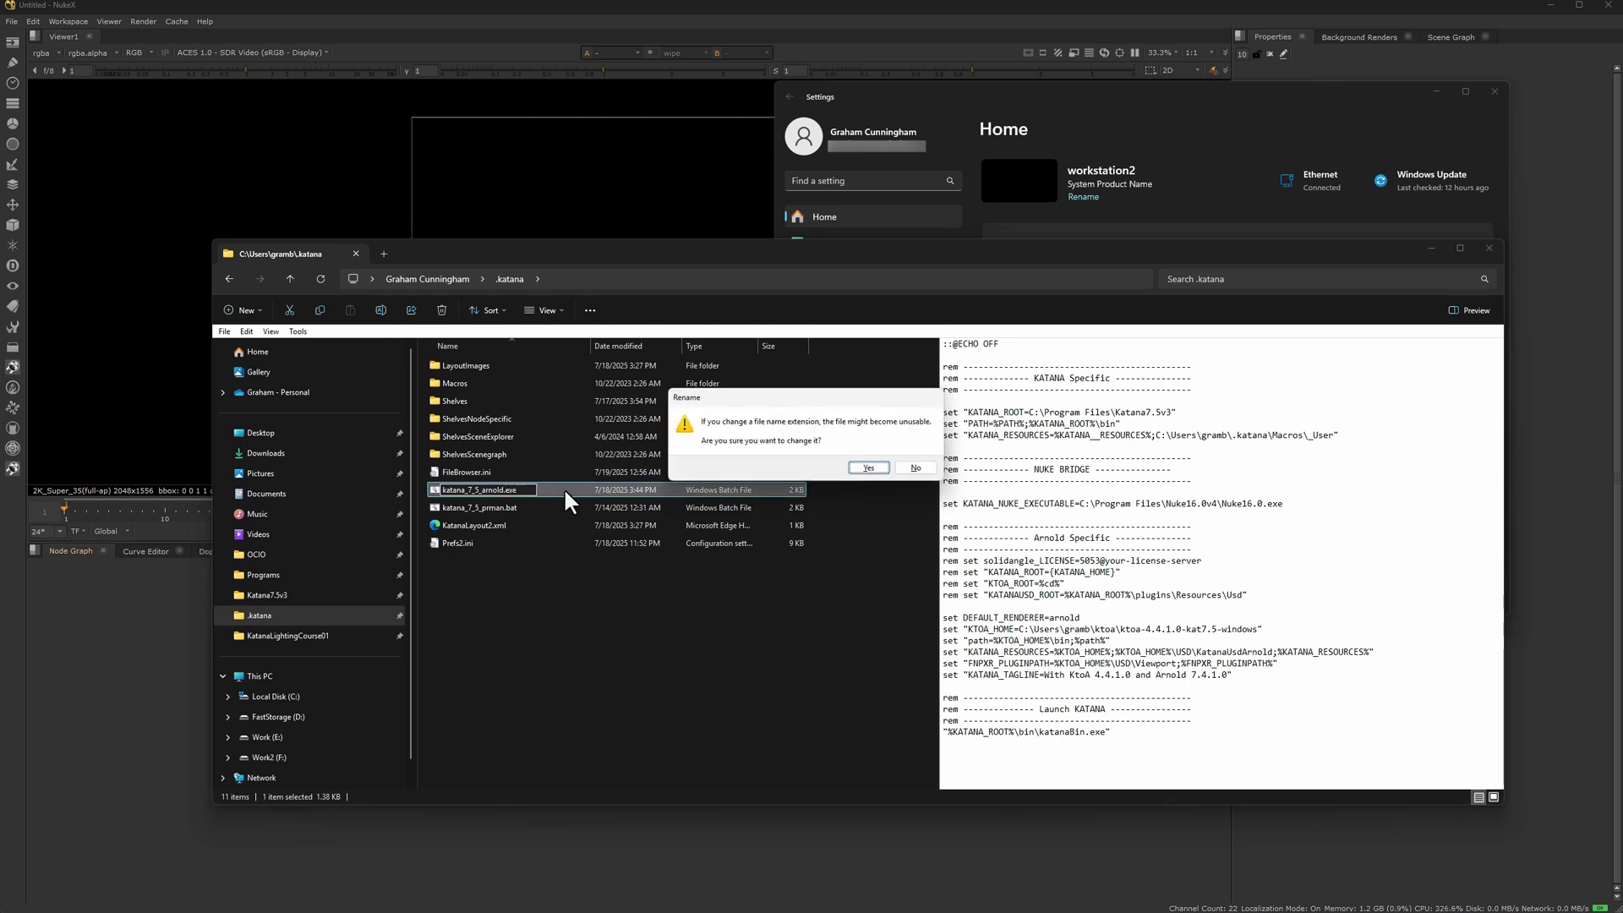
key(Return)
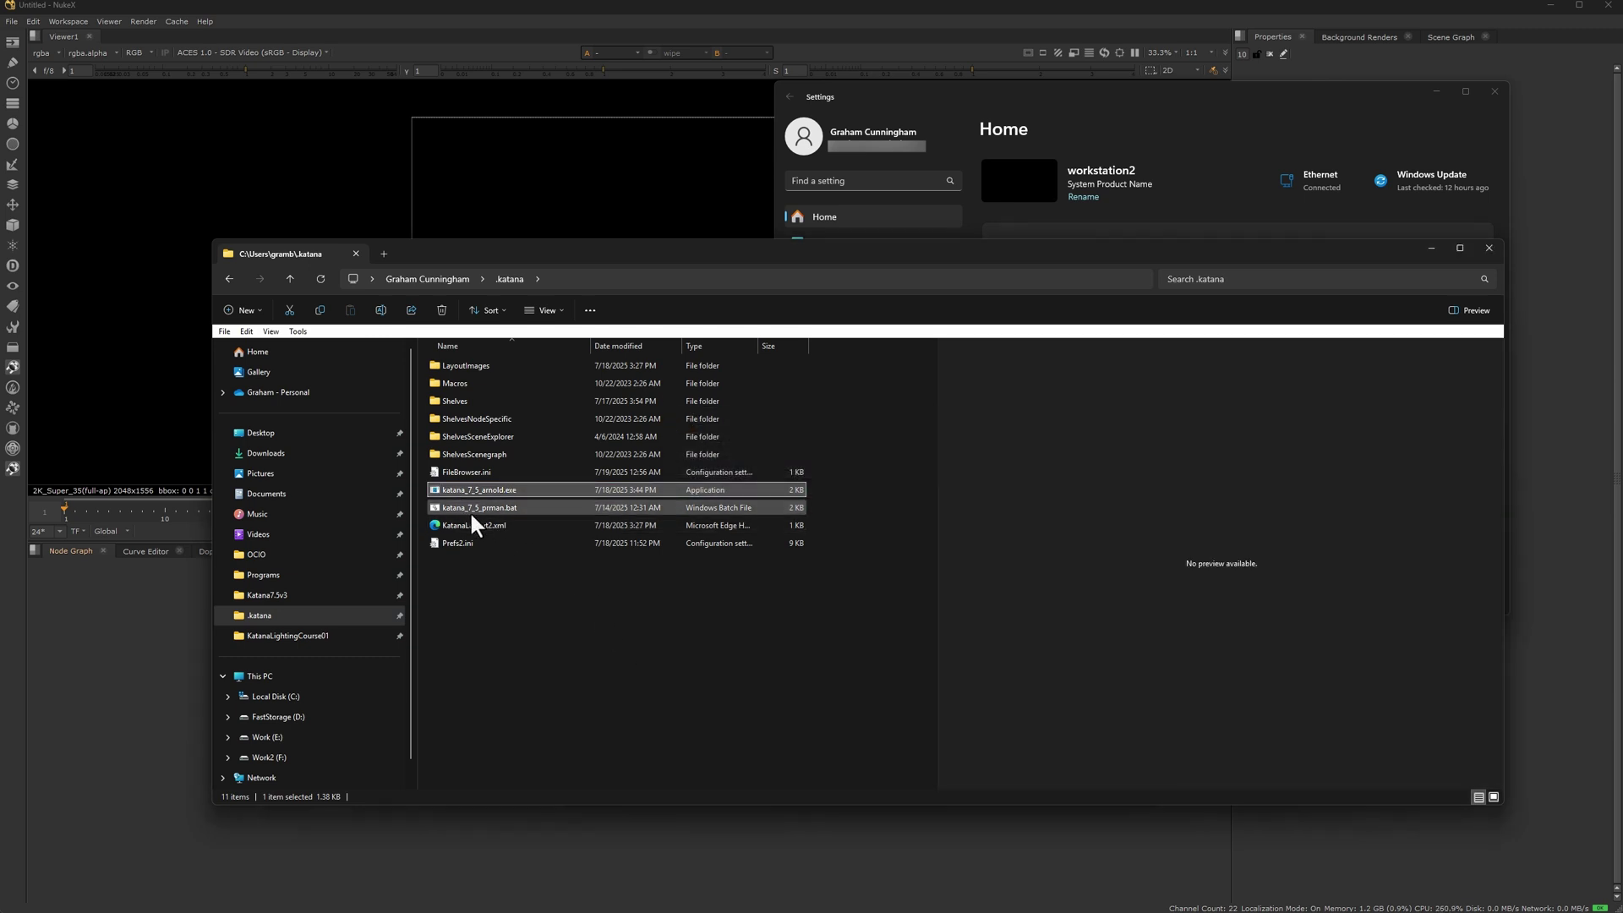
- Pin katana_7_5_arnold.exe to Start and check it among the pinned apps
right_click(458, 488)
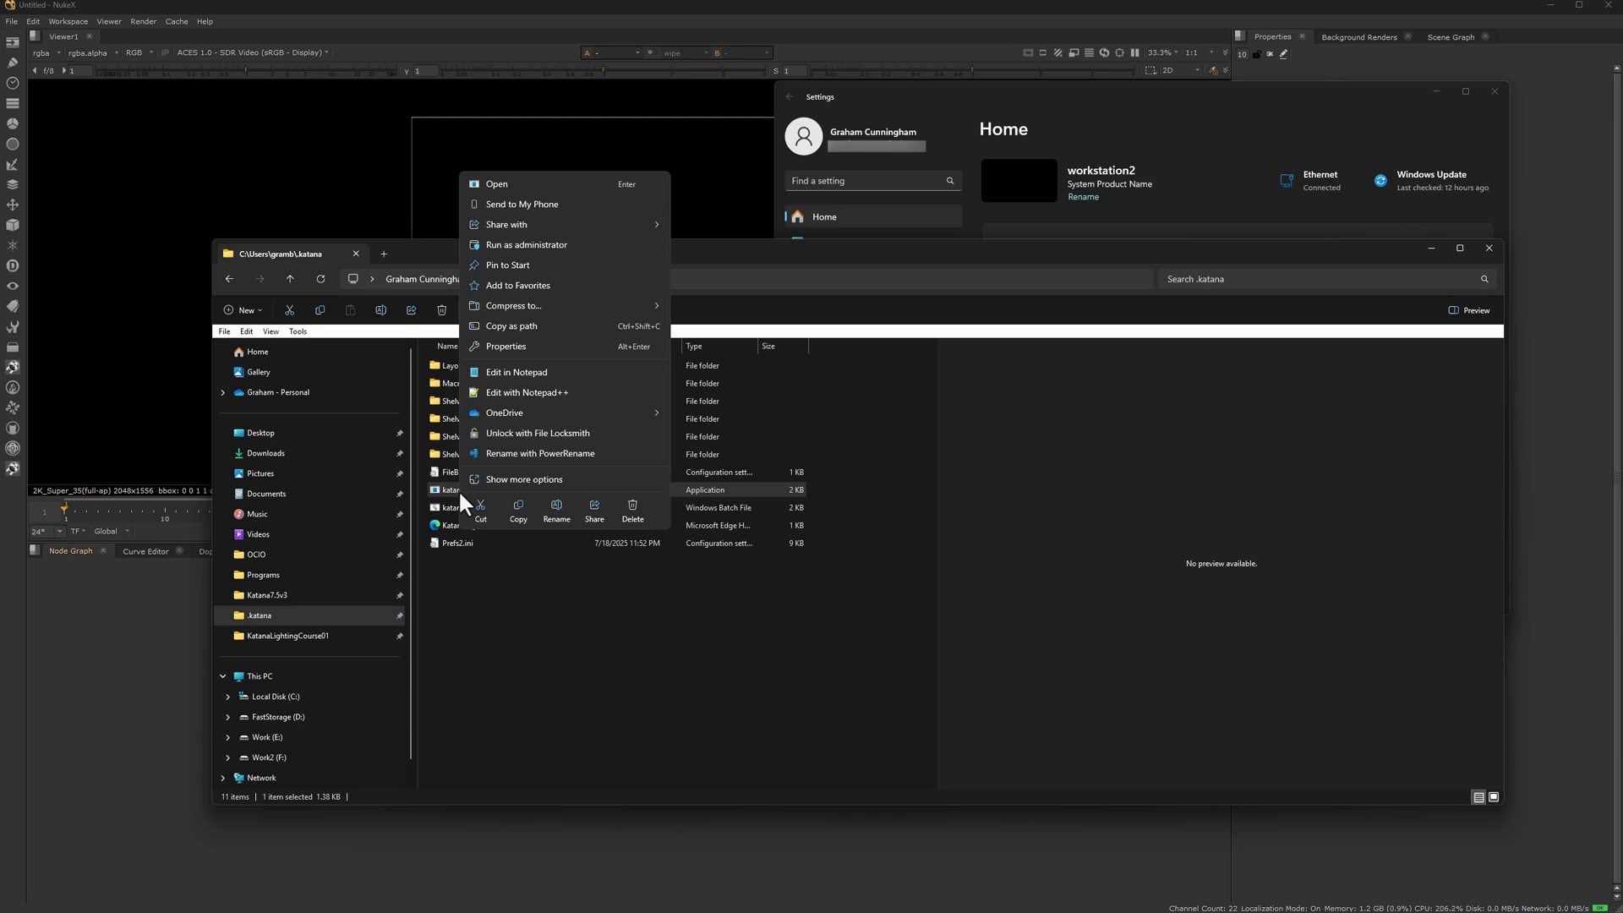
click(493, 265)
key(super)
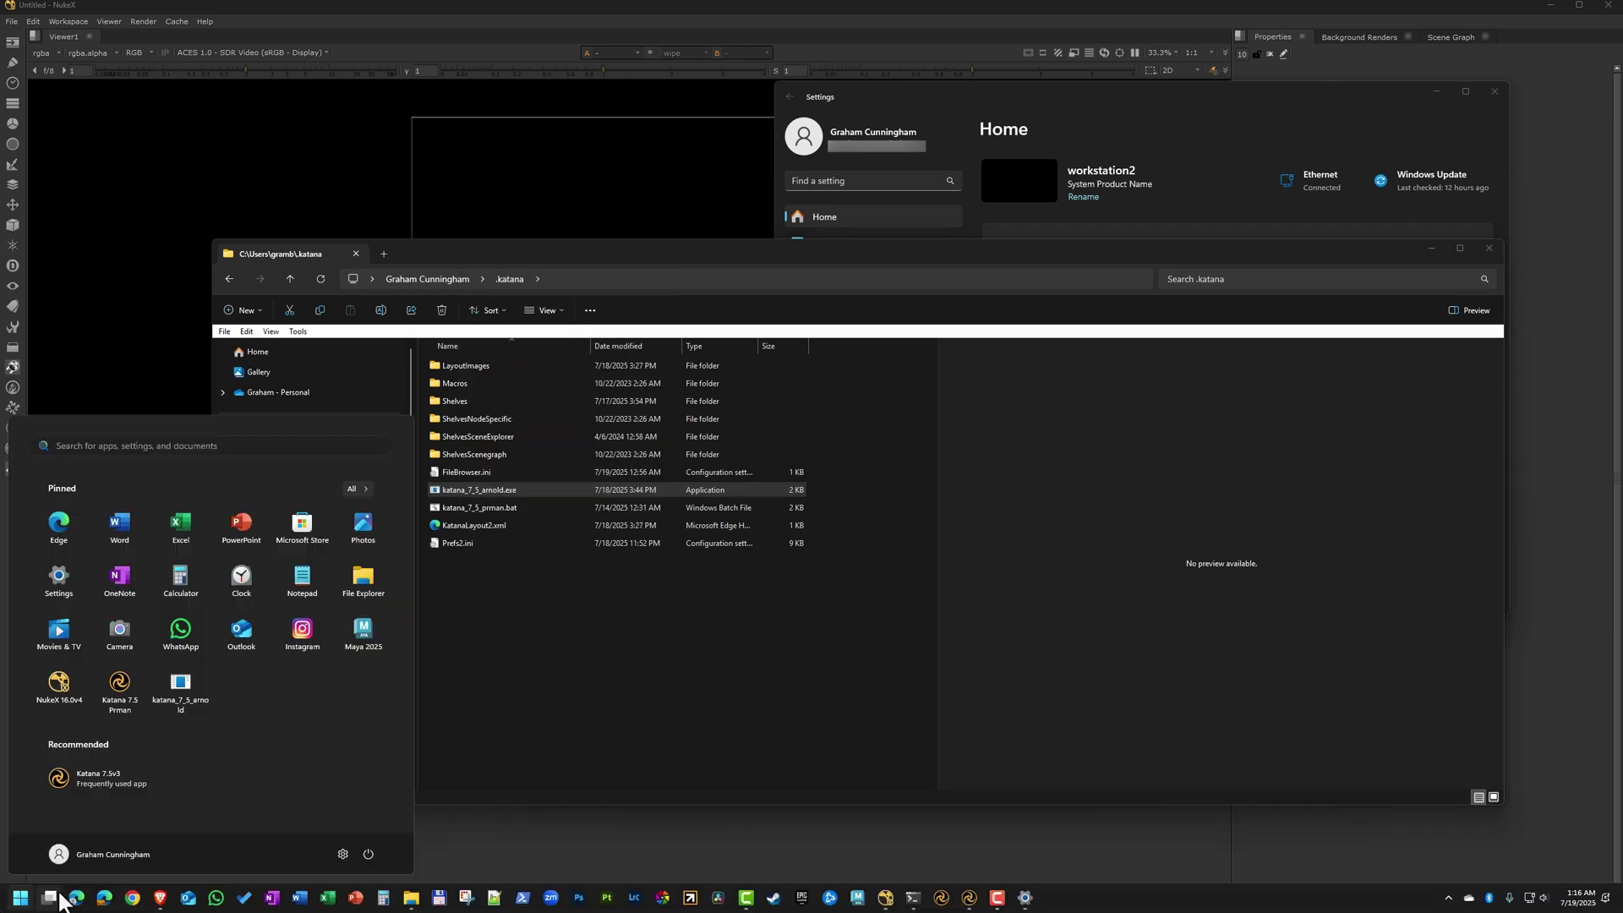
- Open the file location of the pinned katana_7_5_arnold shortcut and show that folder's full path
right_click(176, 681)
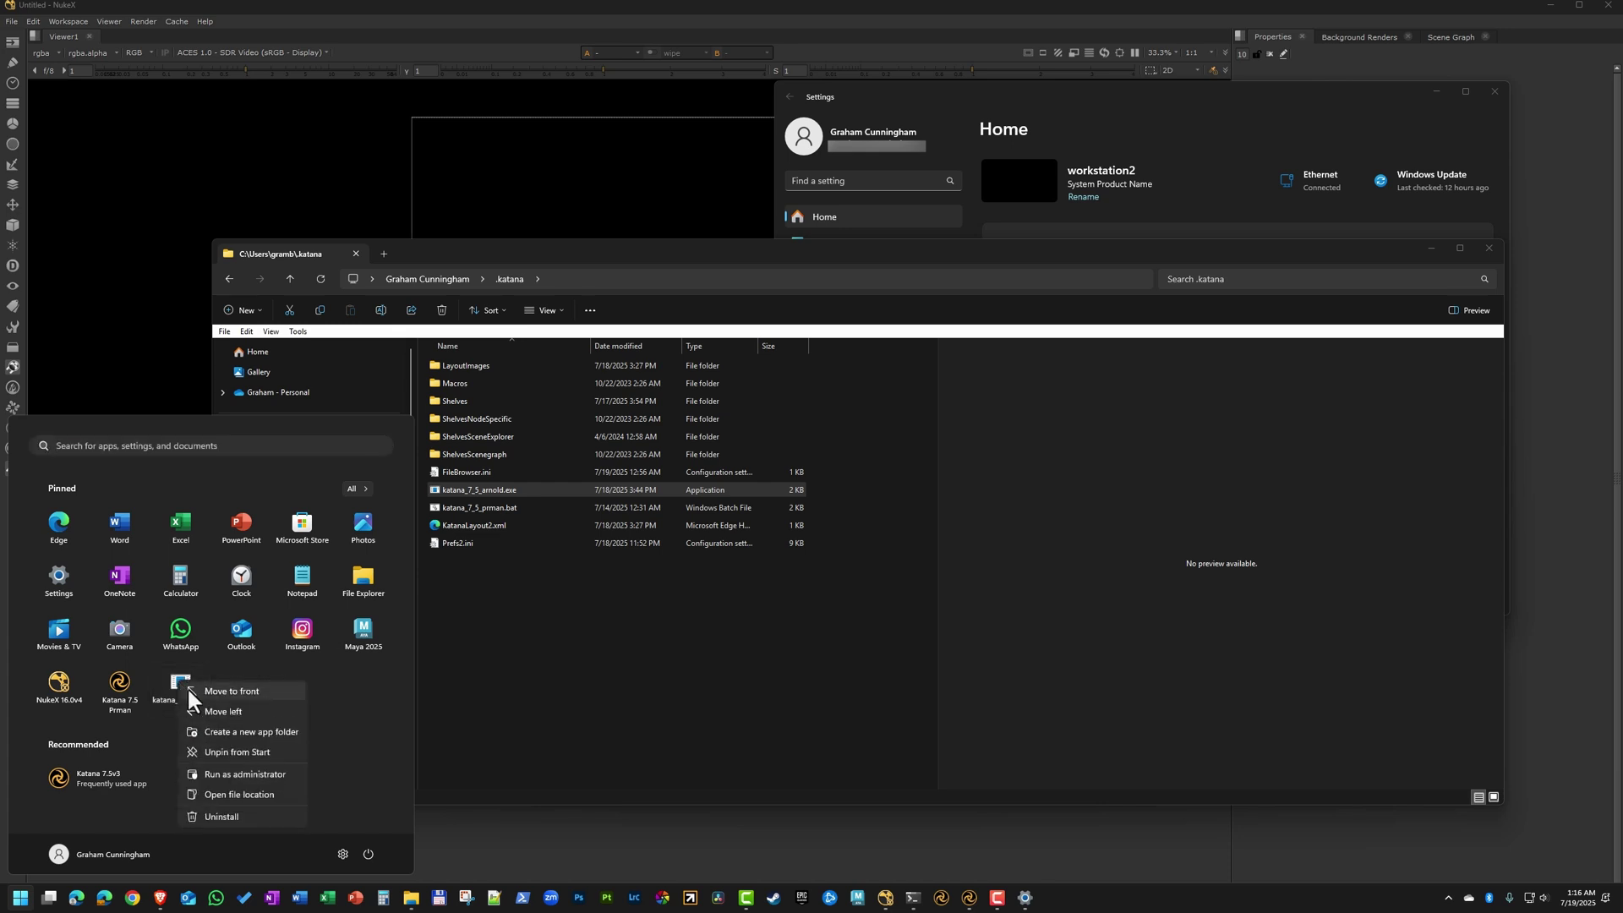
click(221, 794)
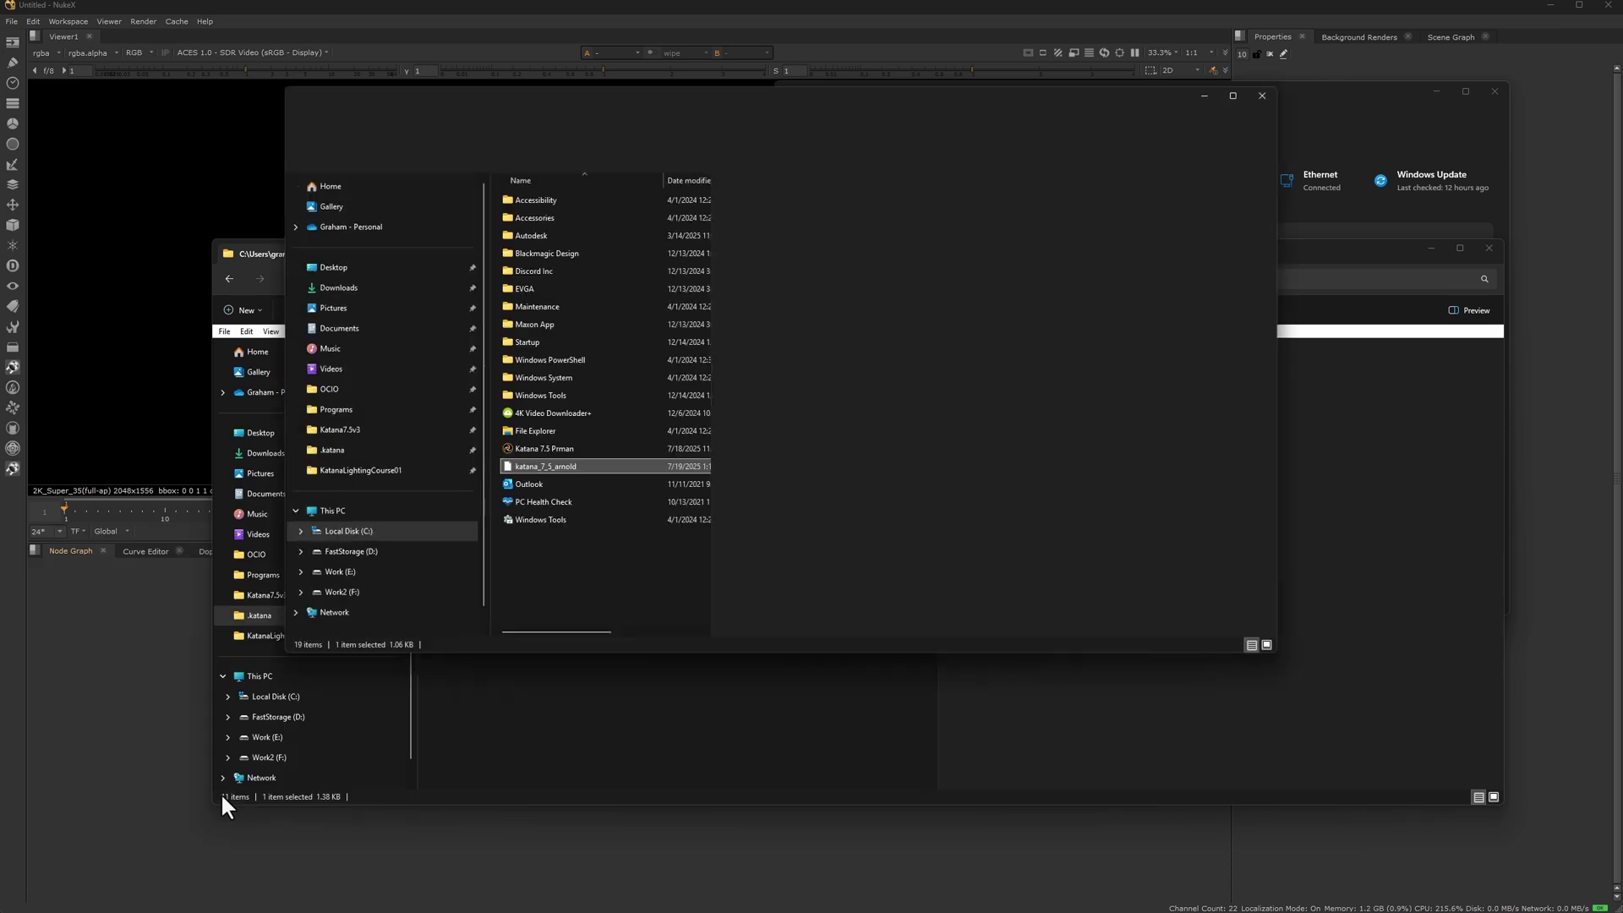
click(626, 119)
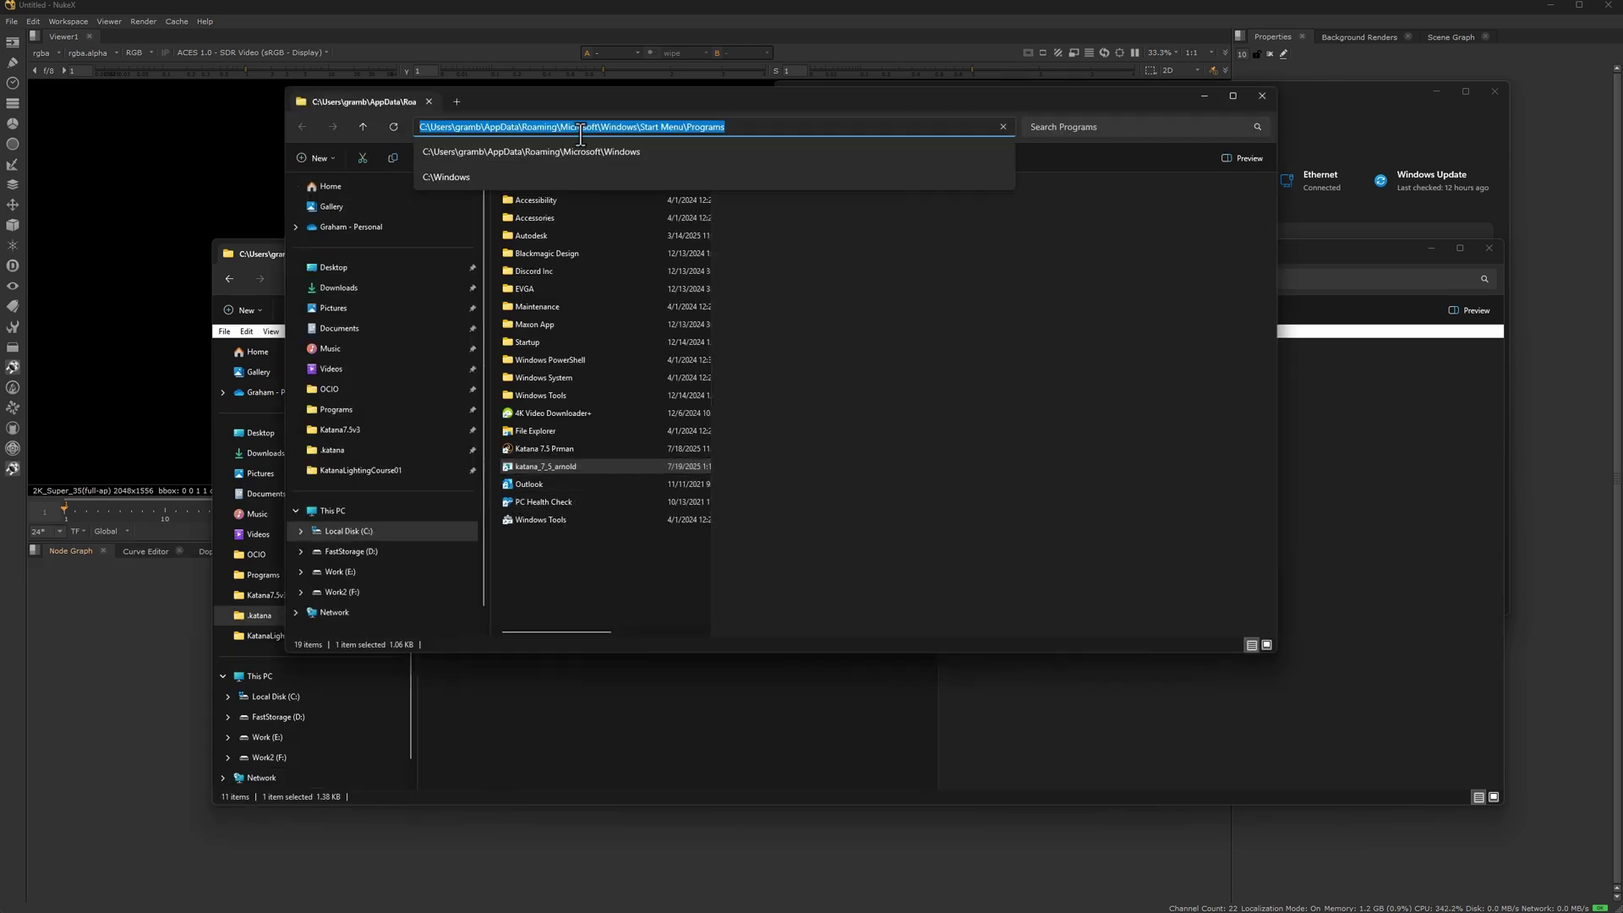
key(Escape)
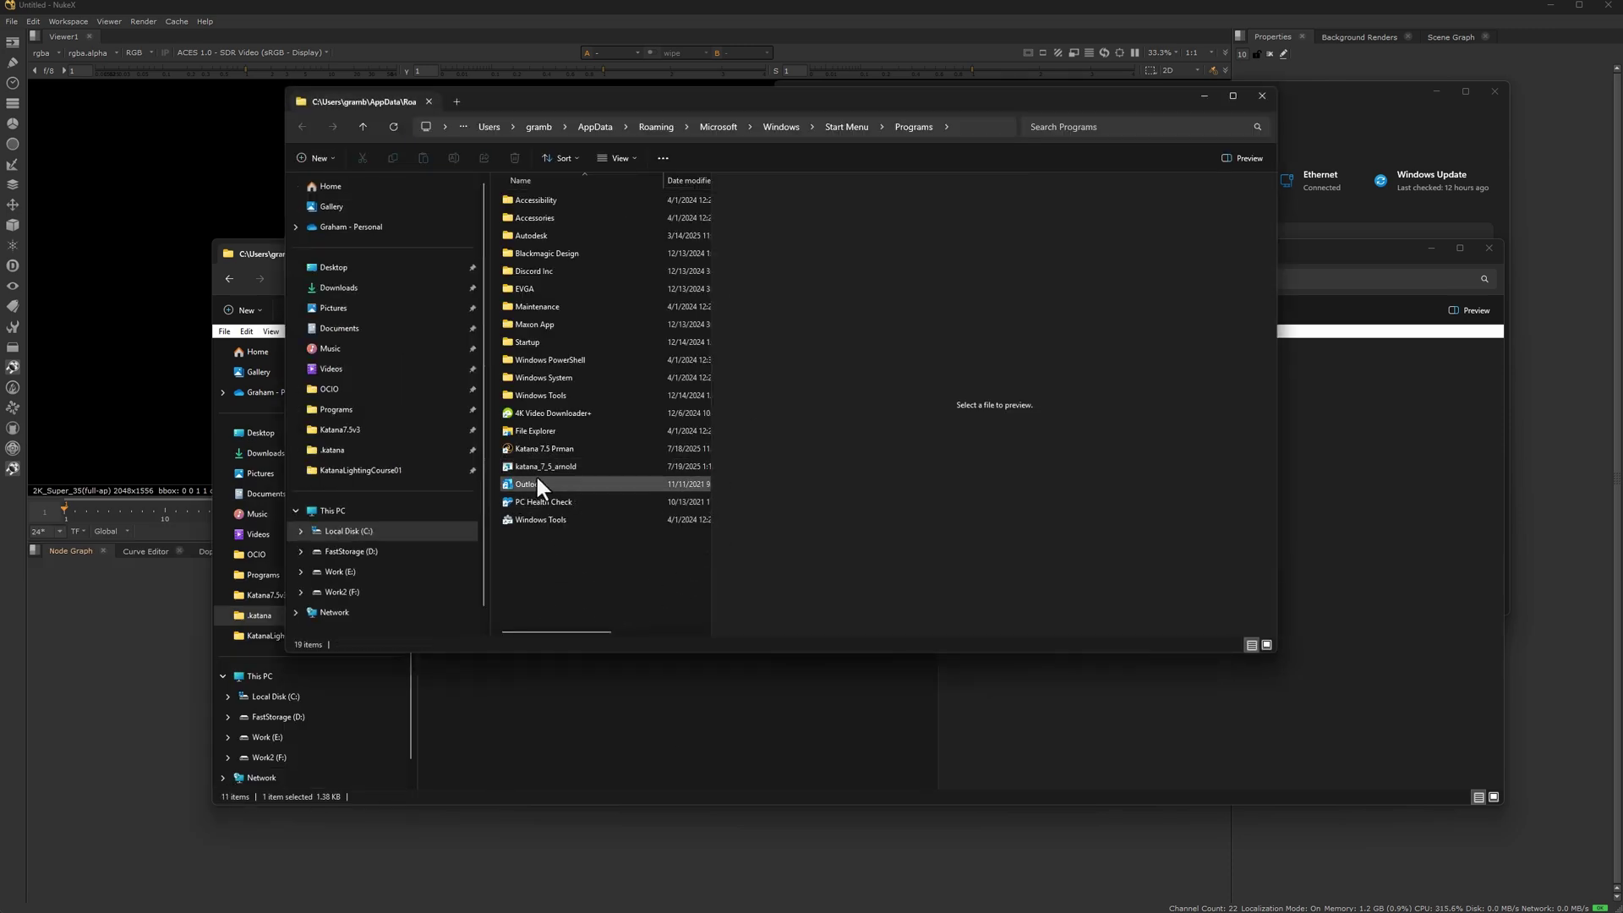
- Rename the katana_7_5_arnold shortcut in the Start Menu Programs folder to Katana 7.5 Arnold
click(541, 448)
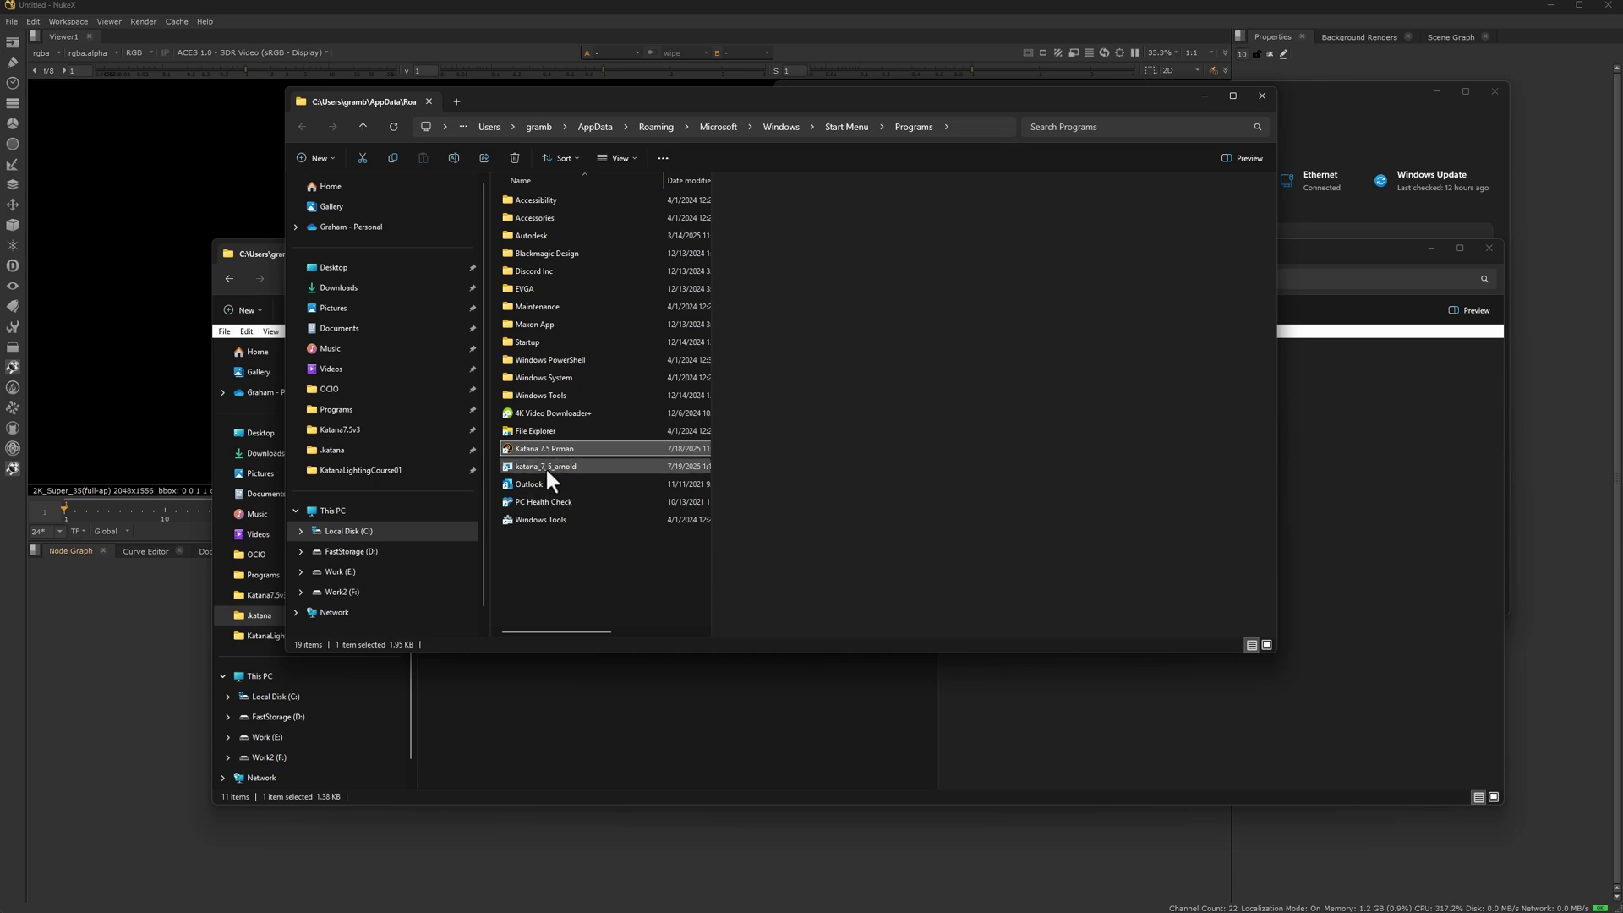
click(545, 467)
key(F2)
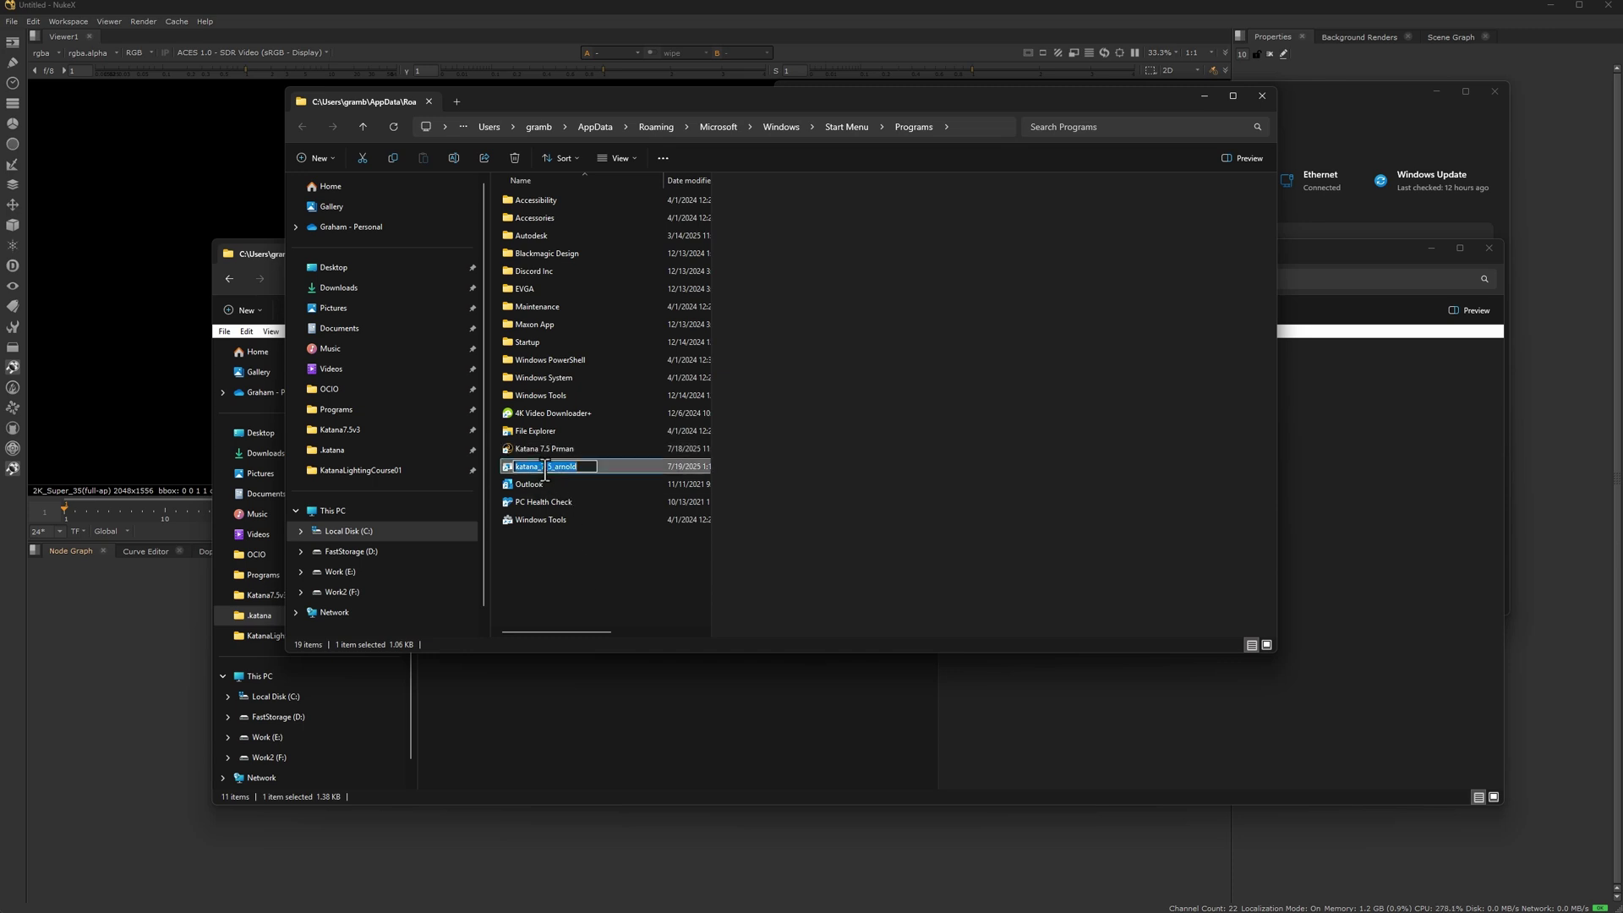
text(Katana 7.5 Arnold)
key(Return)
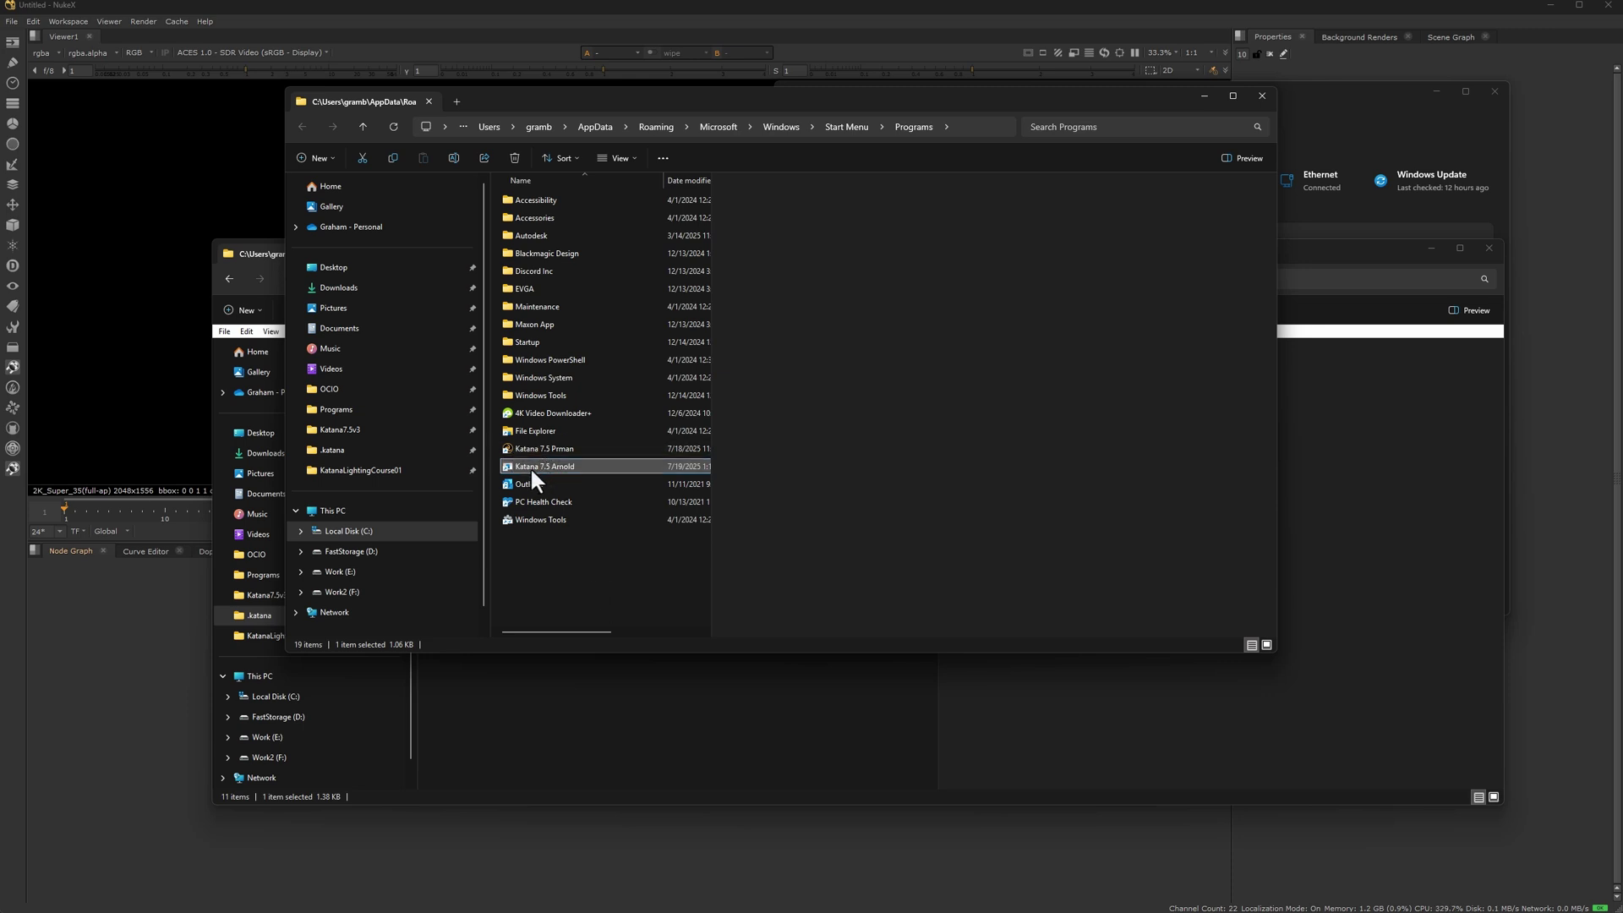
- Change the Katana 7.5 Arnold shortcut's icon to WindowsIcon.ico from C:\Program Files\Katana7.5v3 and check it among the pinned apps
right_click(530, 466)
click(587, 322)
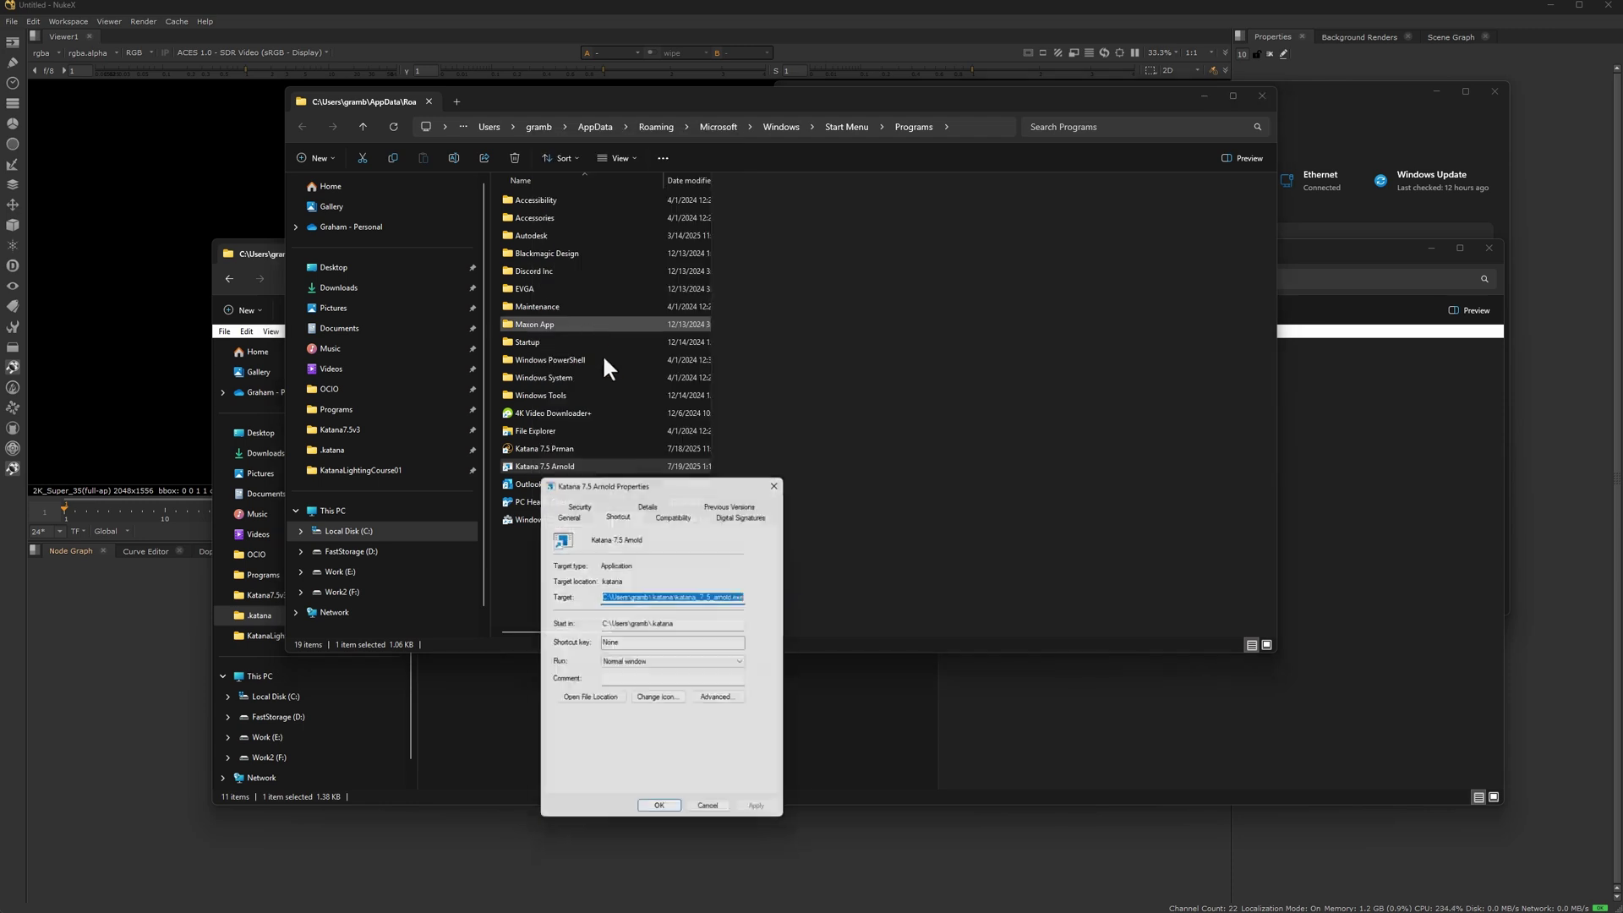
click(662, 700)
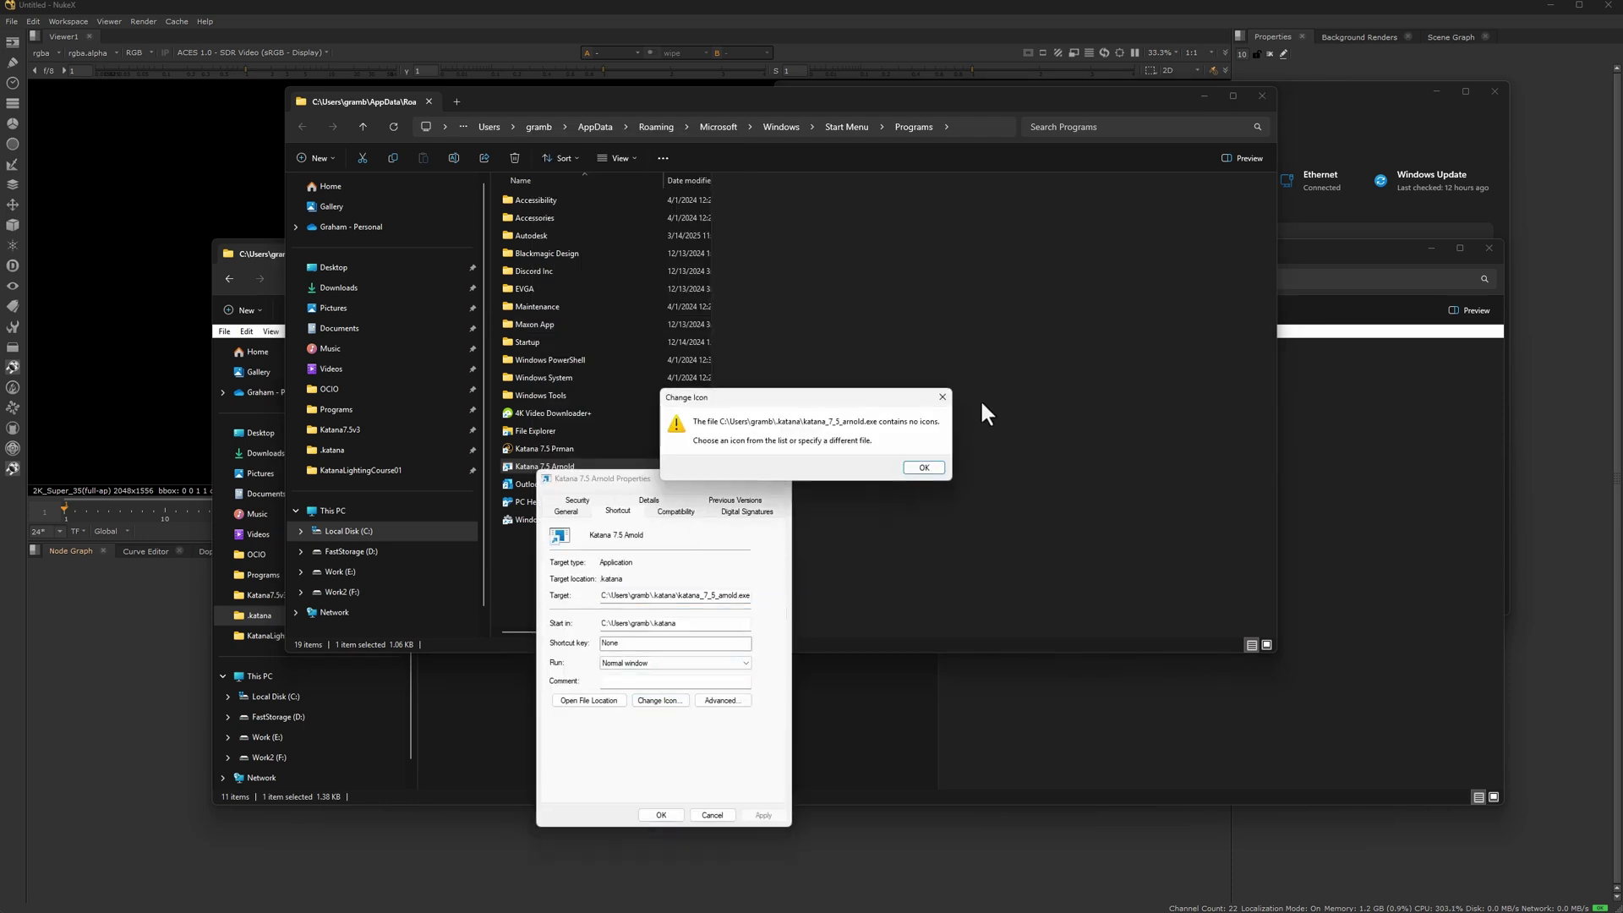
click(923, 468)
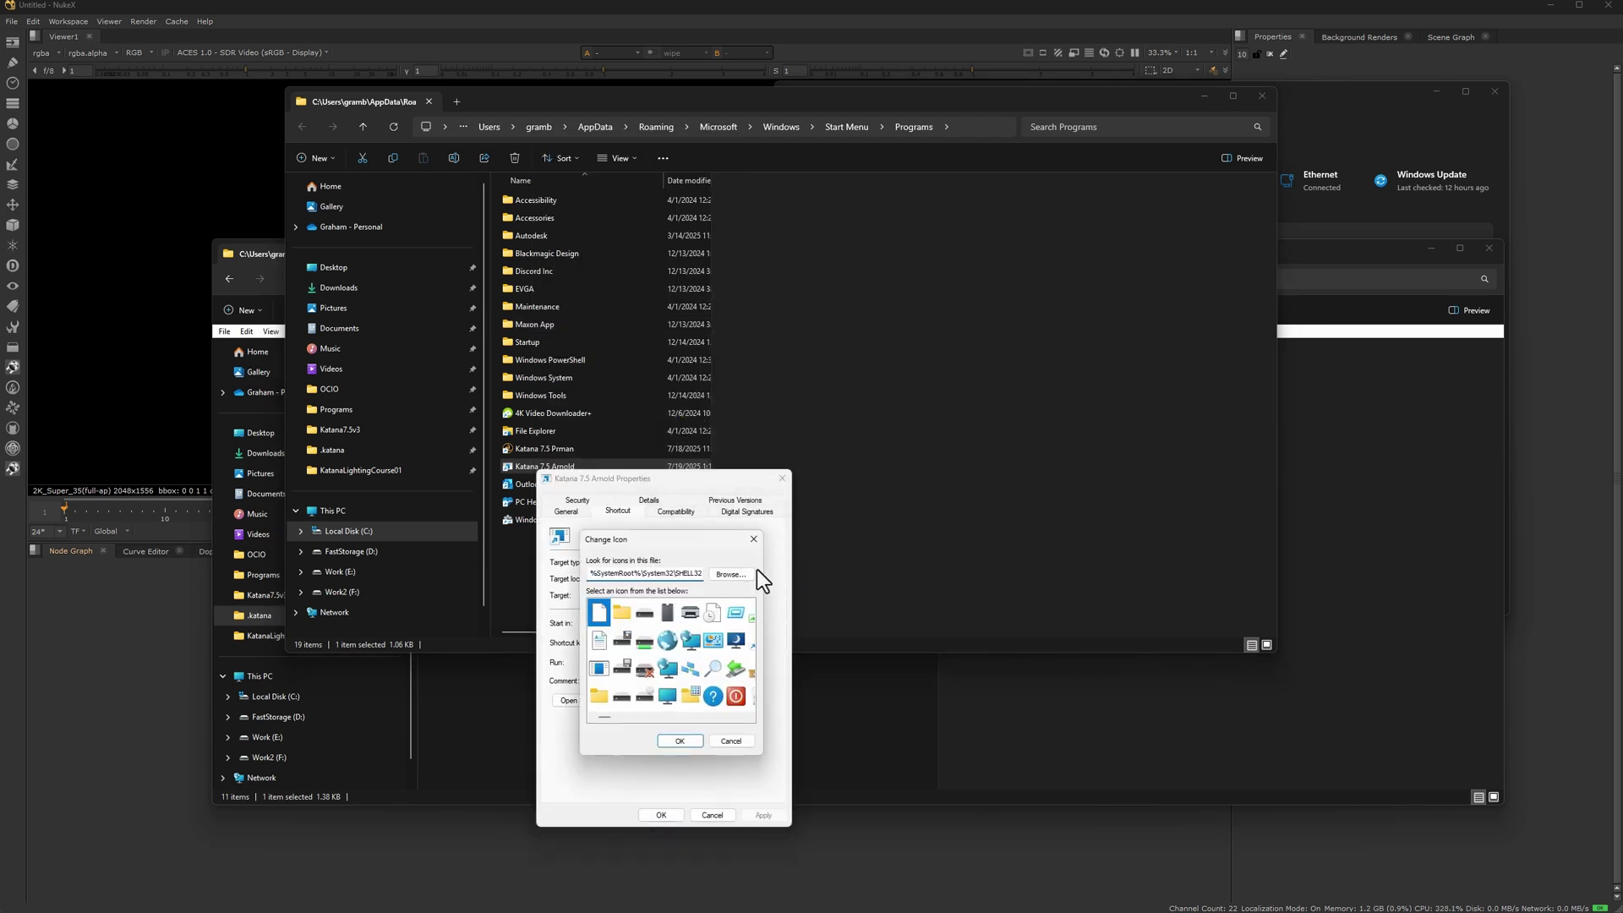
click(732, 575)
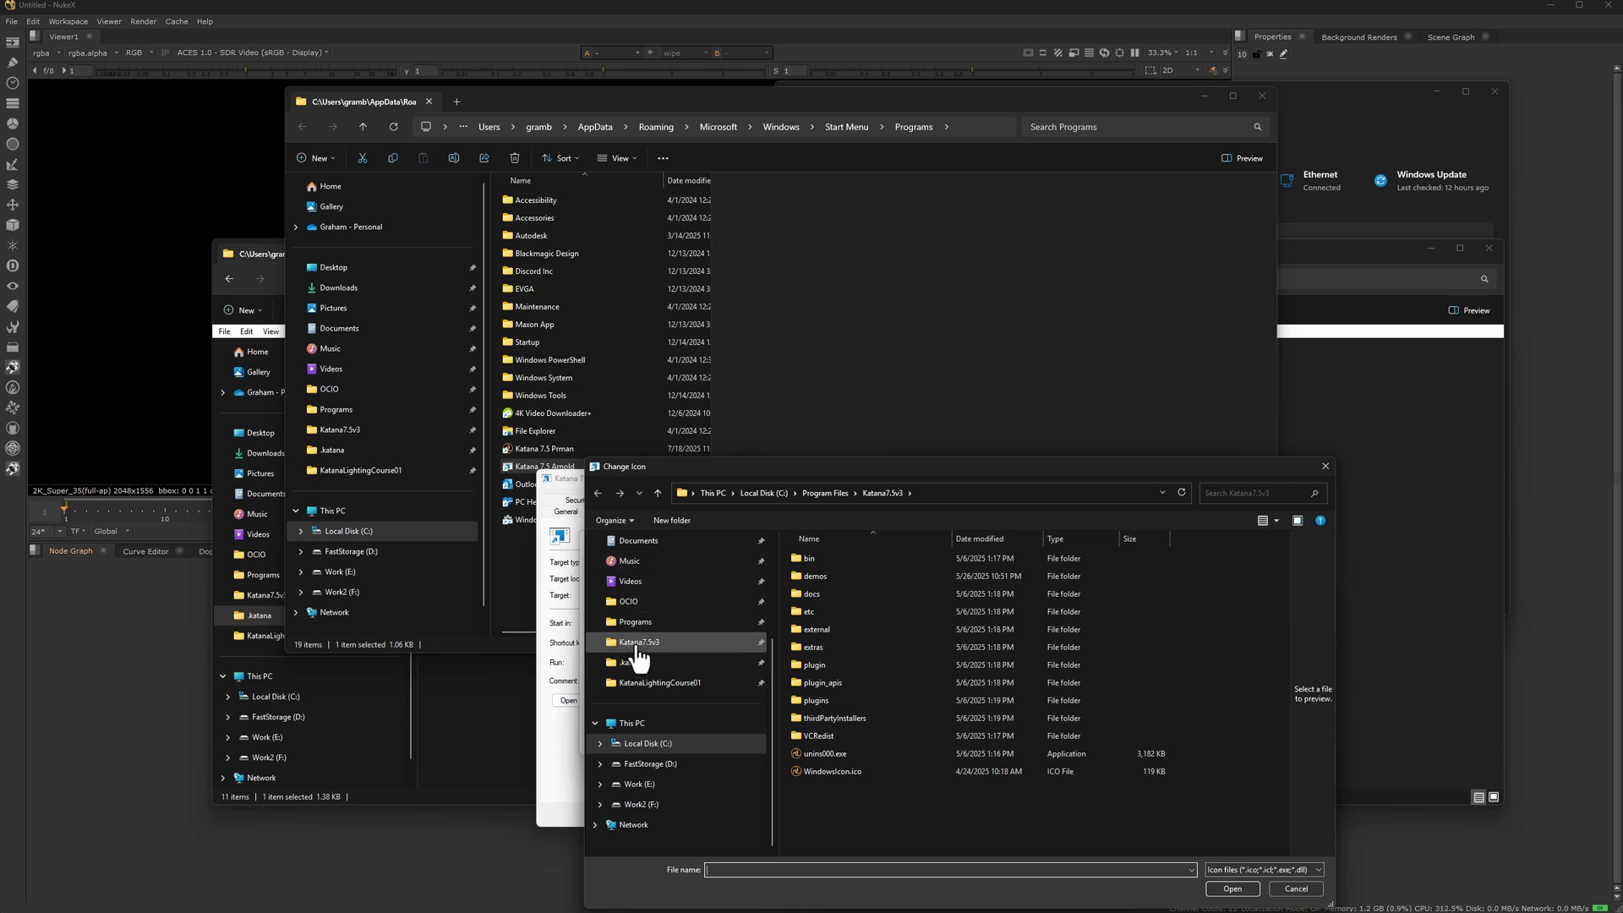
click(638, 644)
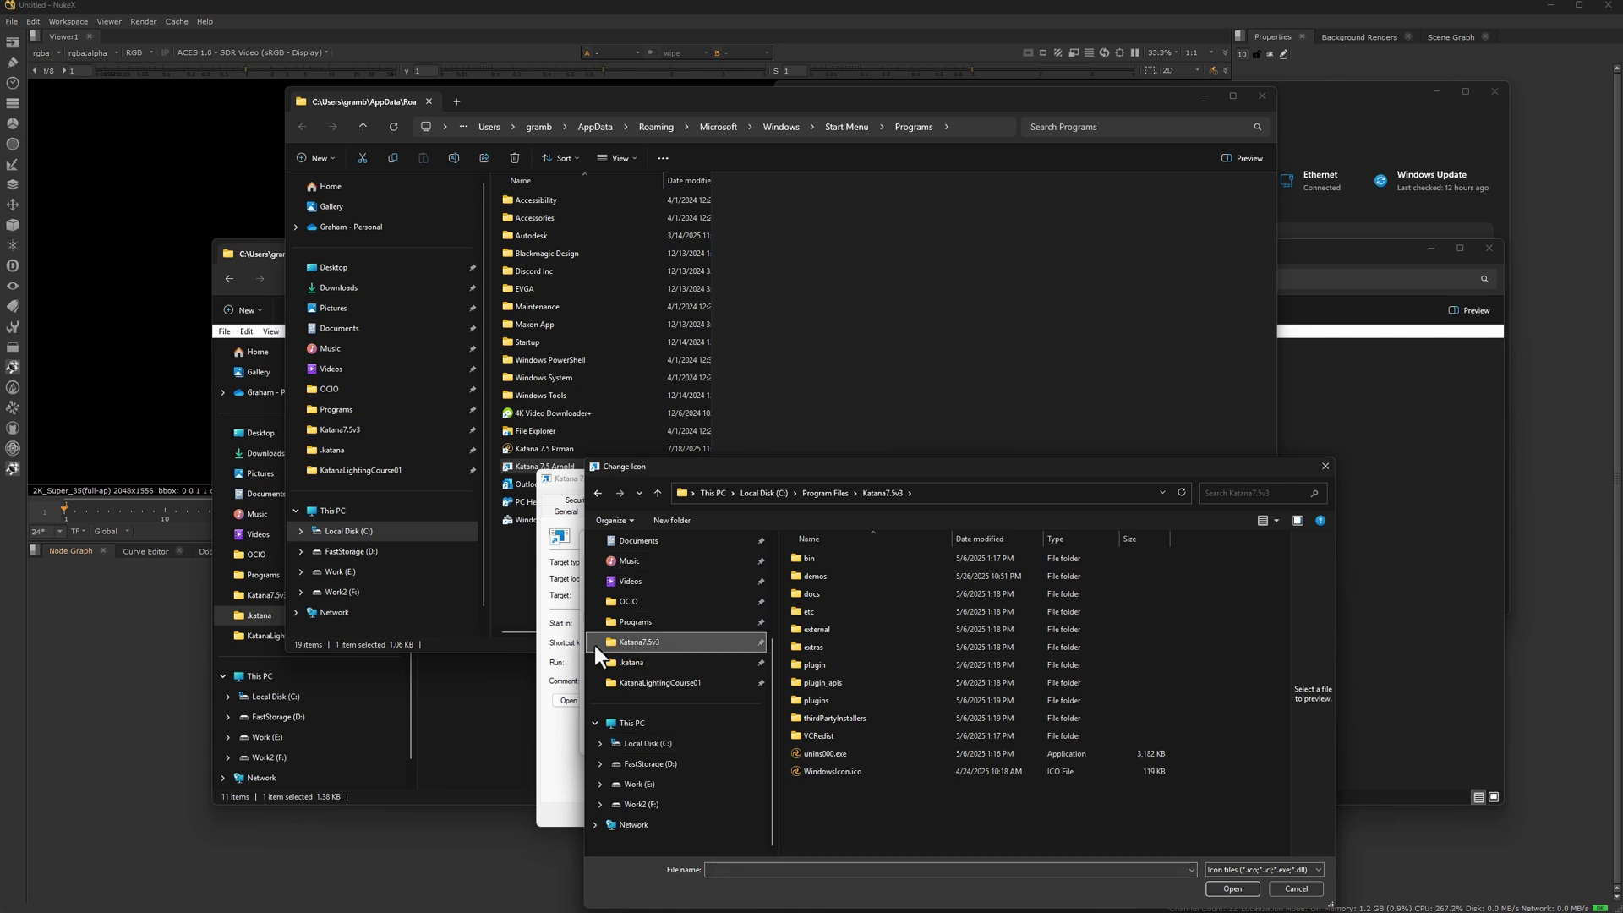
click(963, 493)
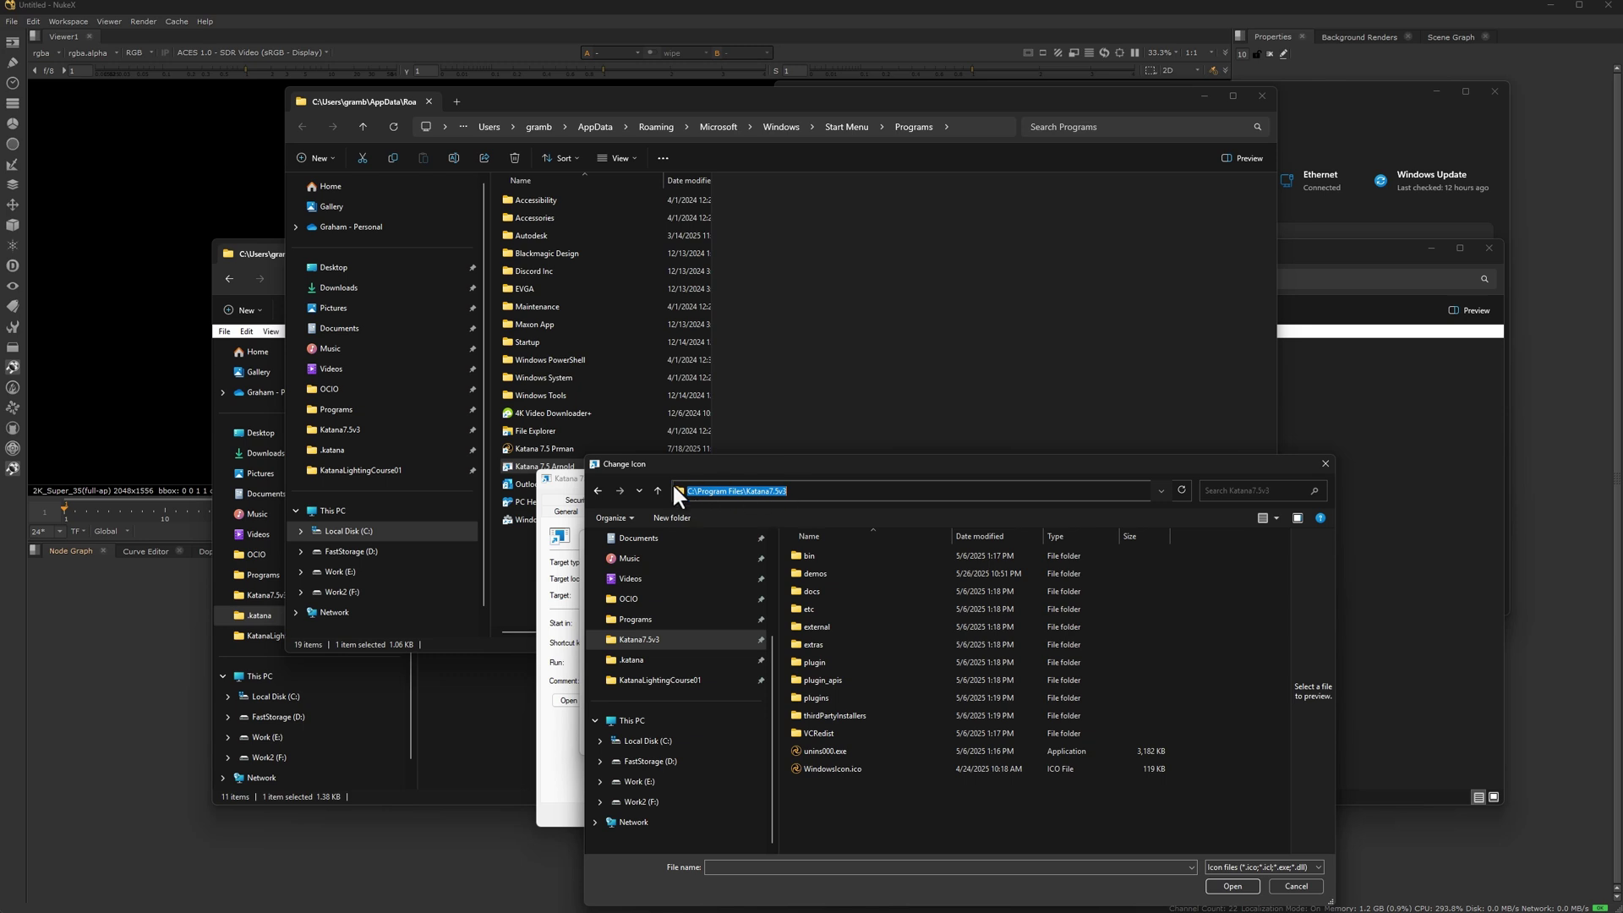
click(825, 769)
click(1222, 885)
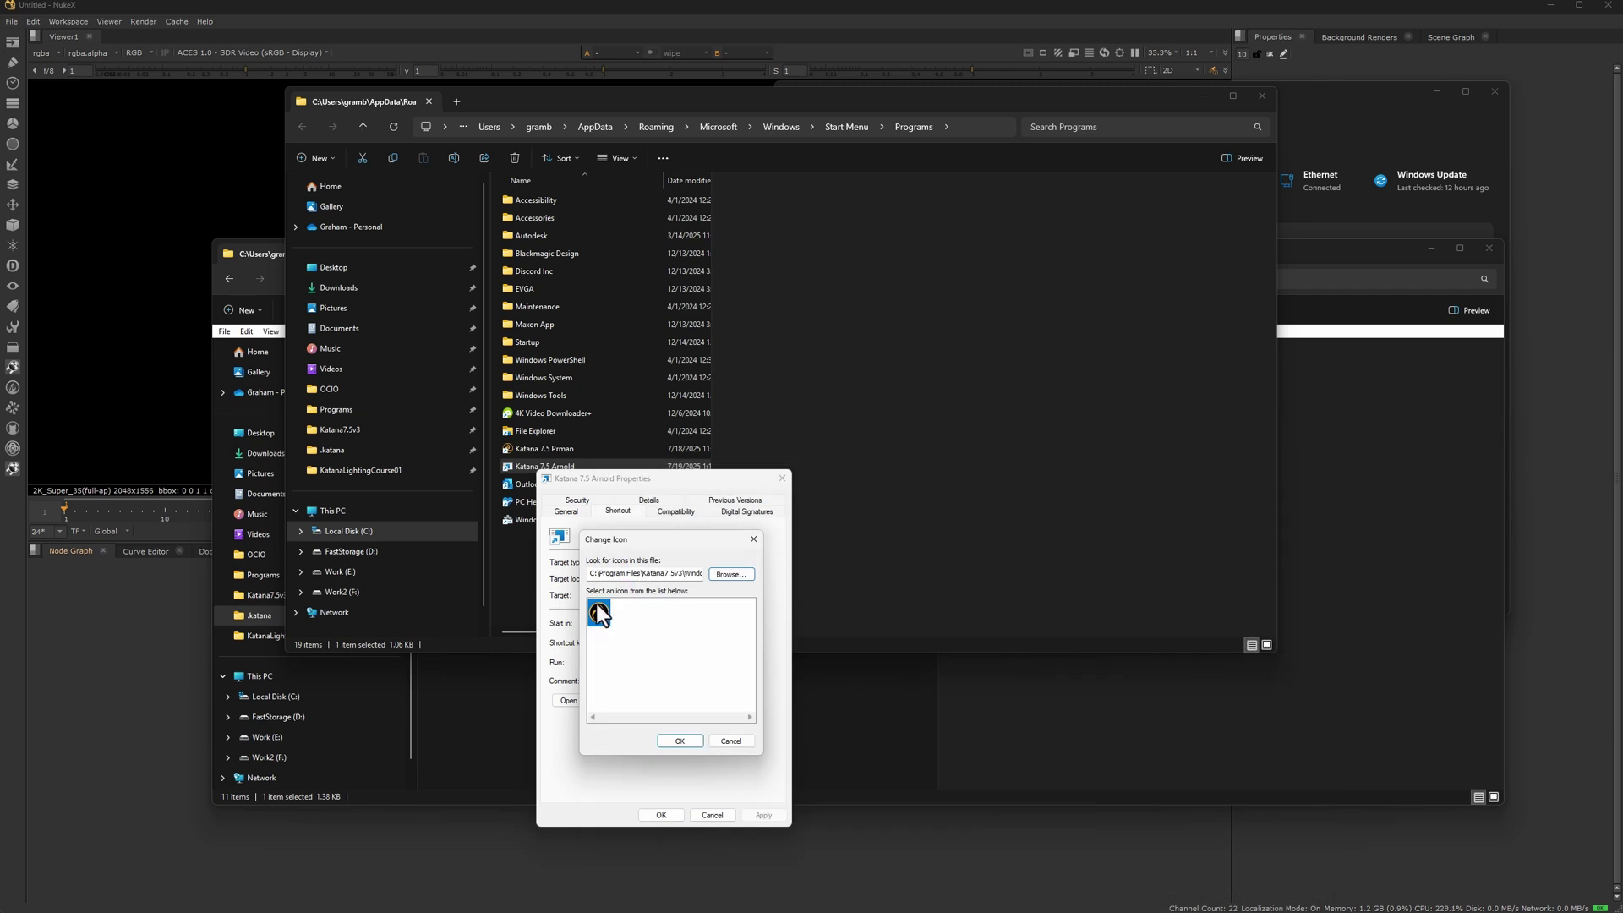
click(678, 741)
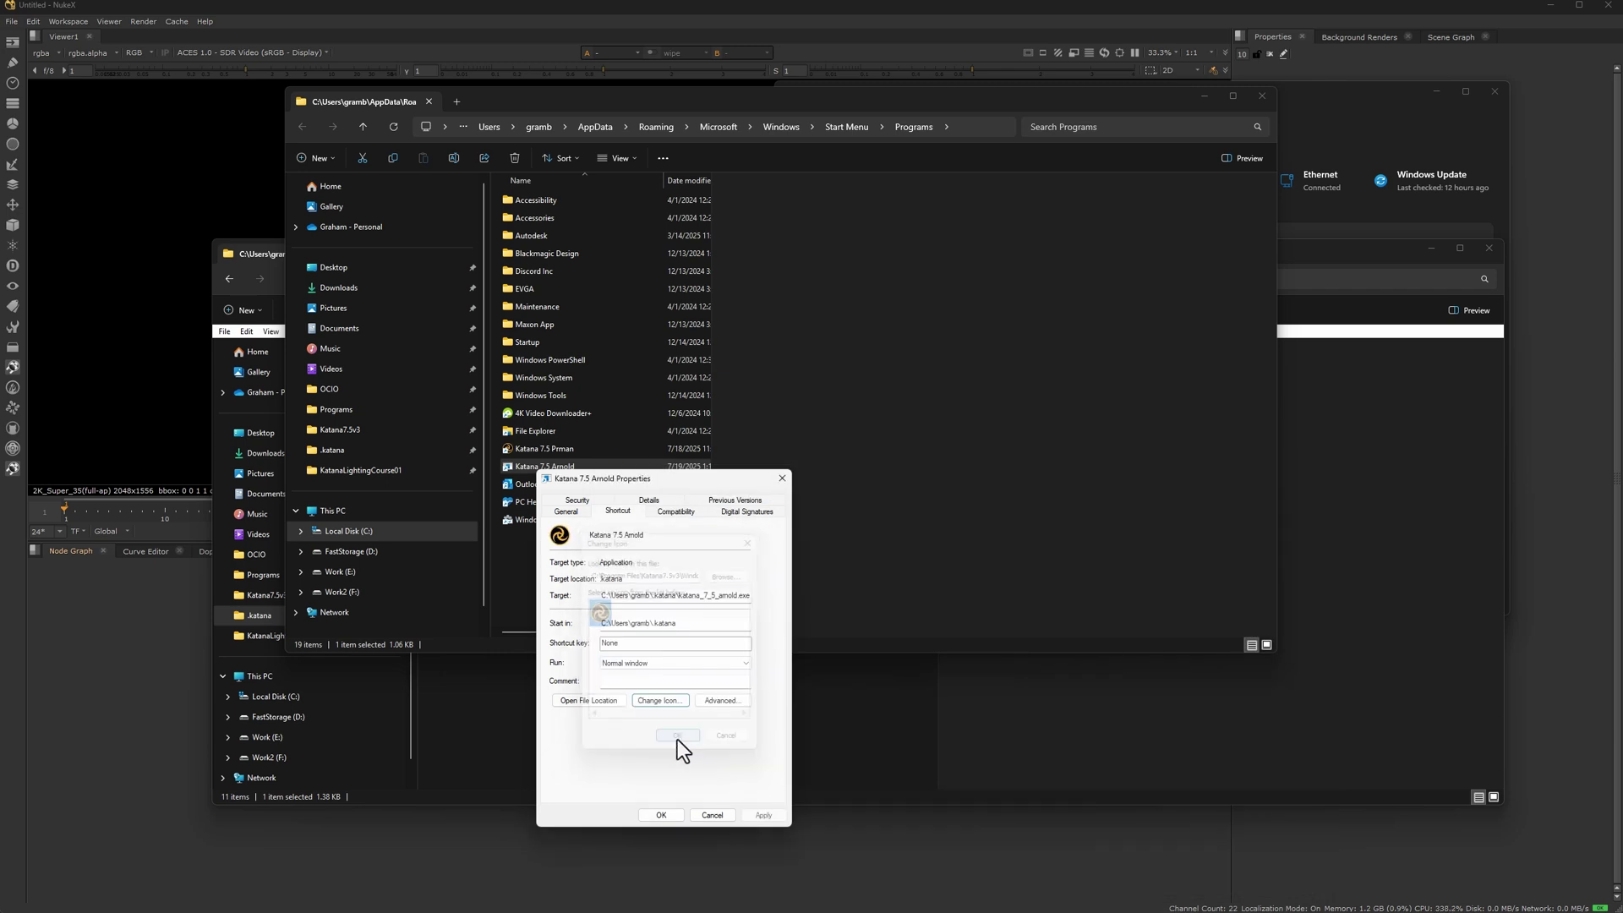
click(661, 814)
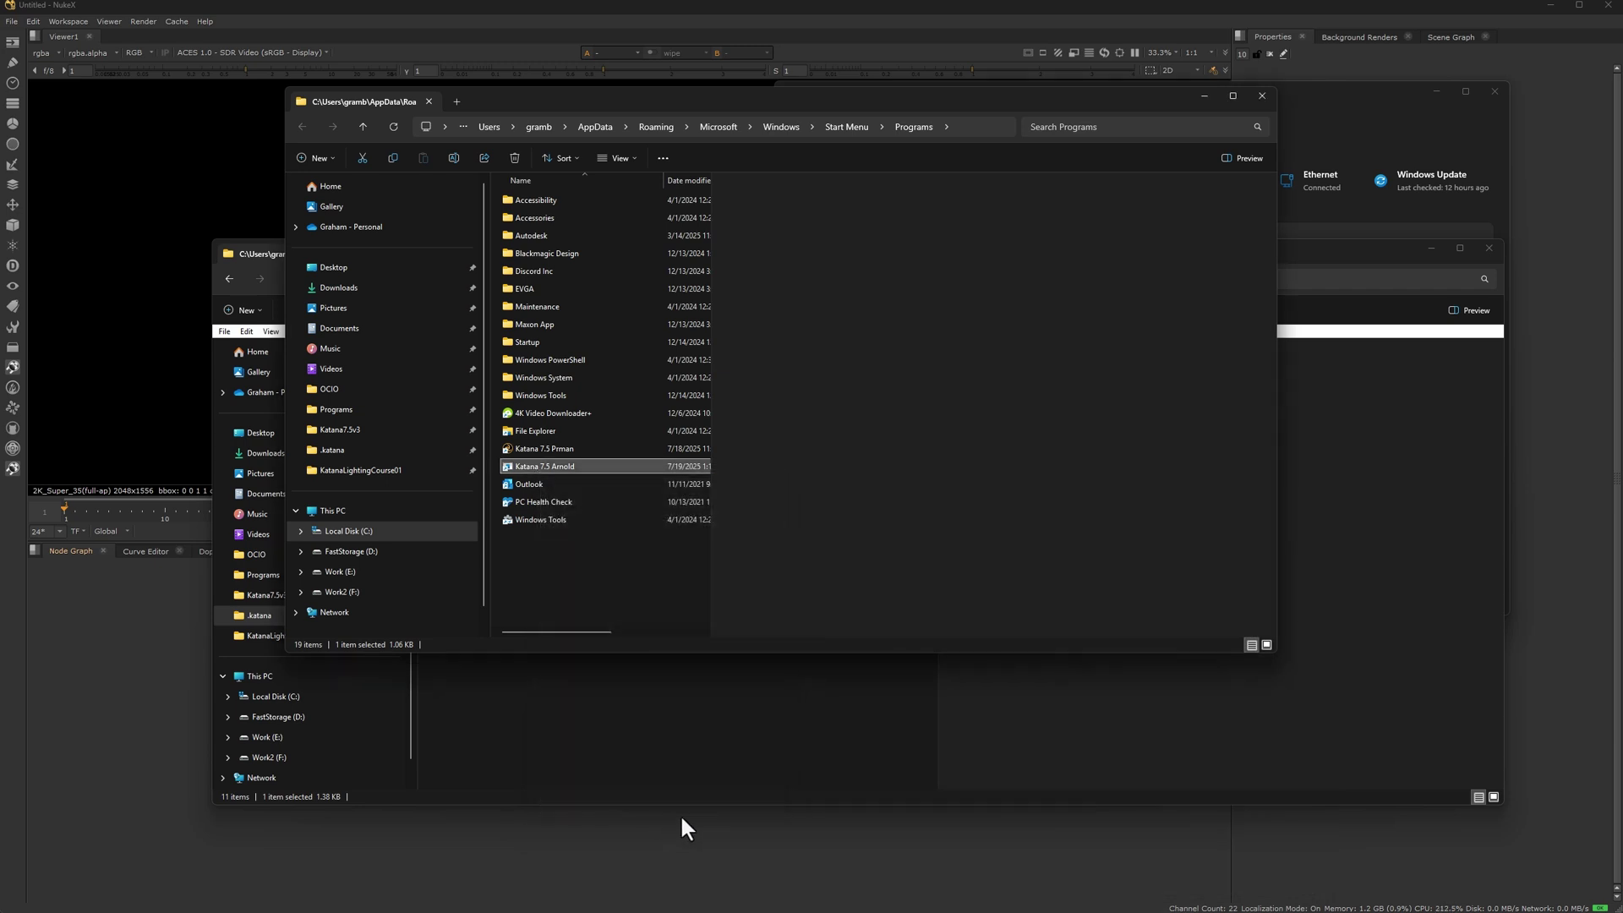
key(super)
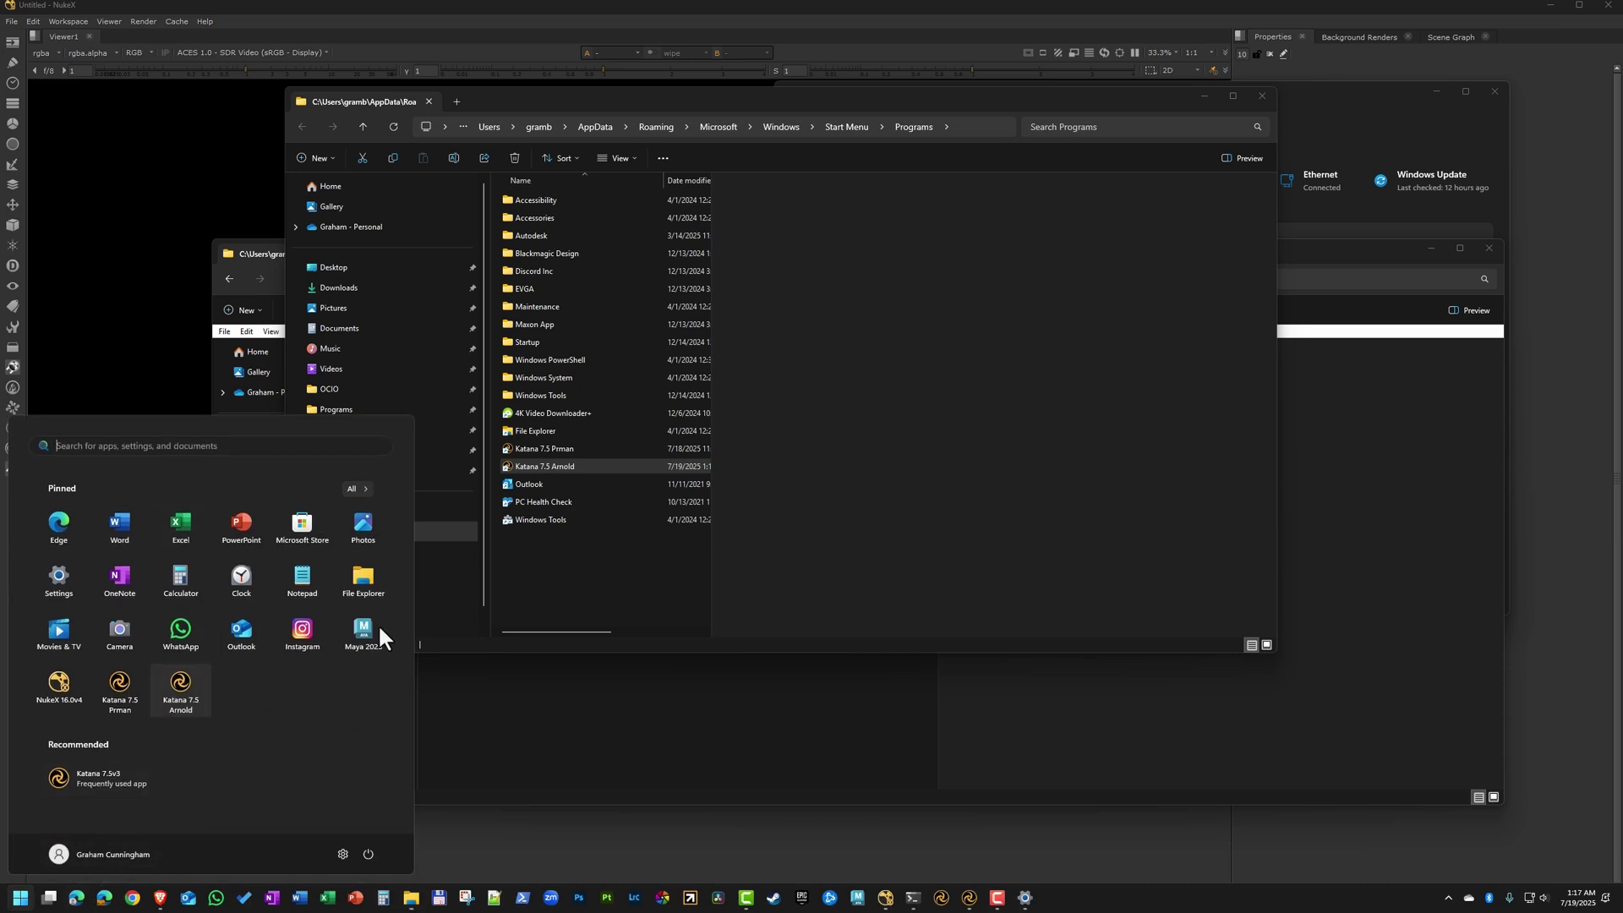
- Rename katana_7_5_arnold.exe in the .katana folder to katana_7_5_arnold.bat, accepting the extension change
click(581, 737)
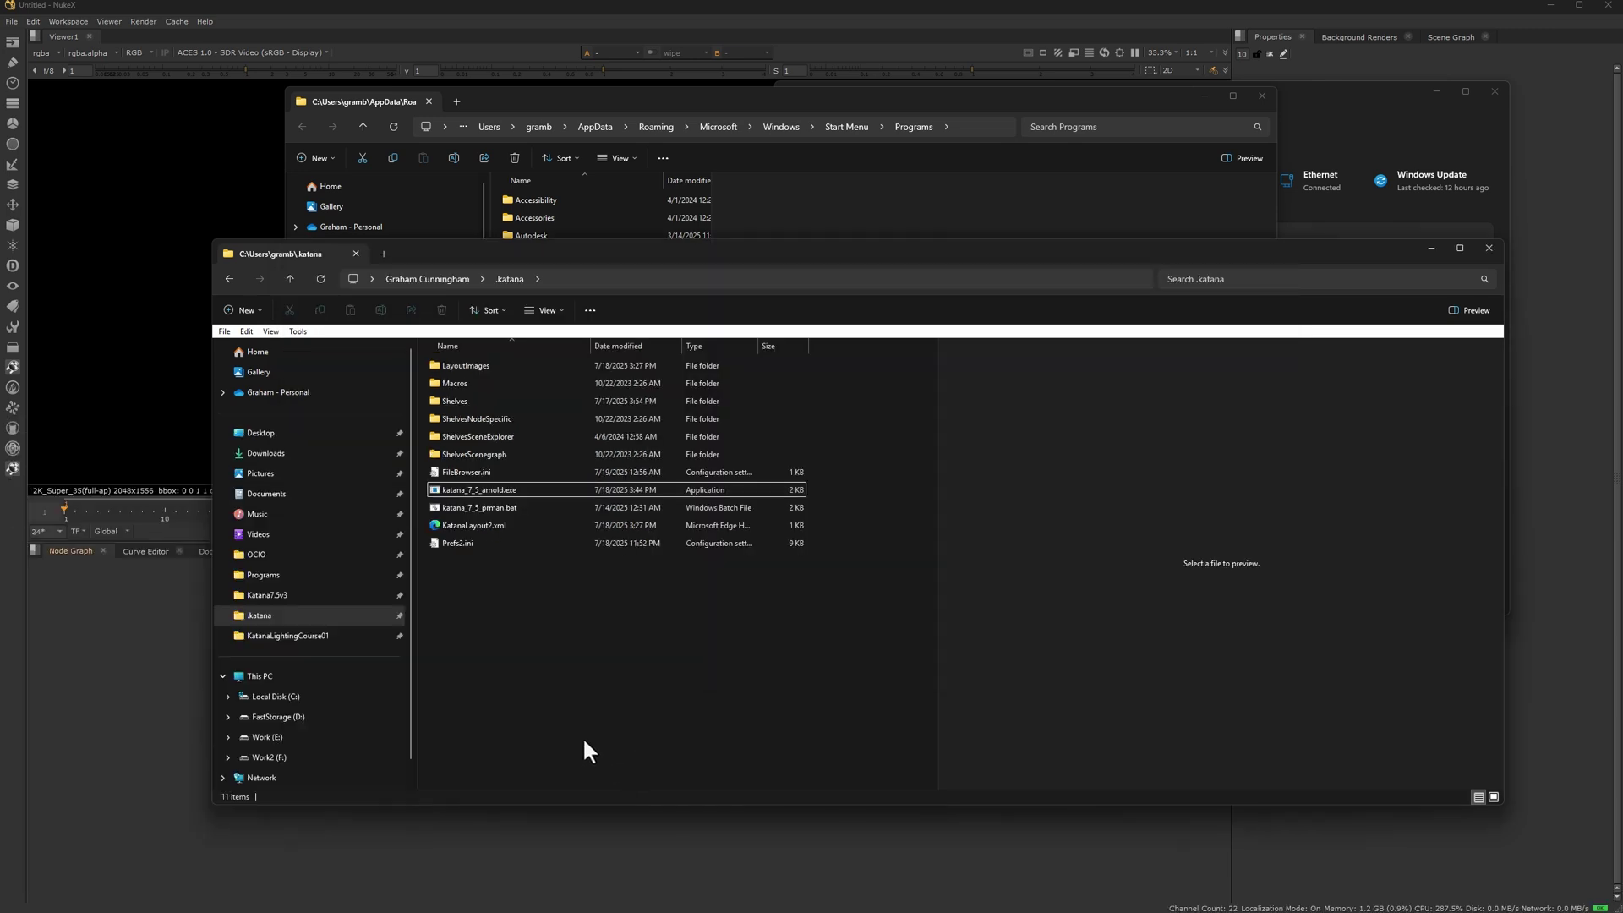
click(507, 489)
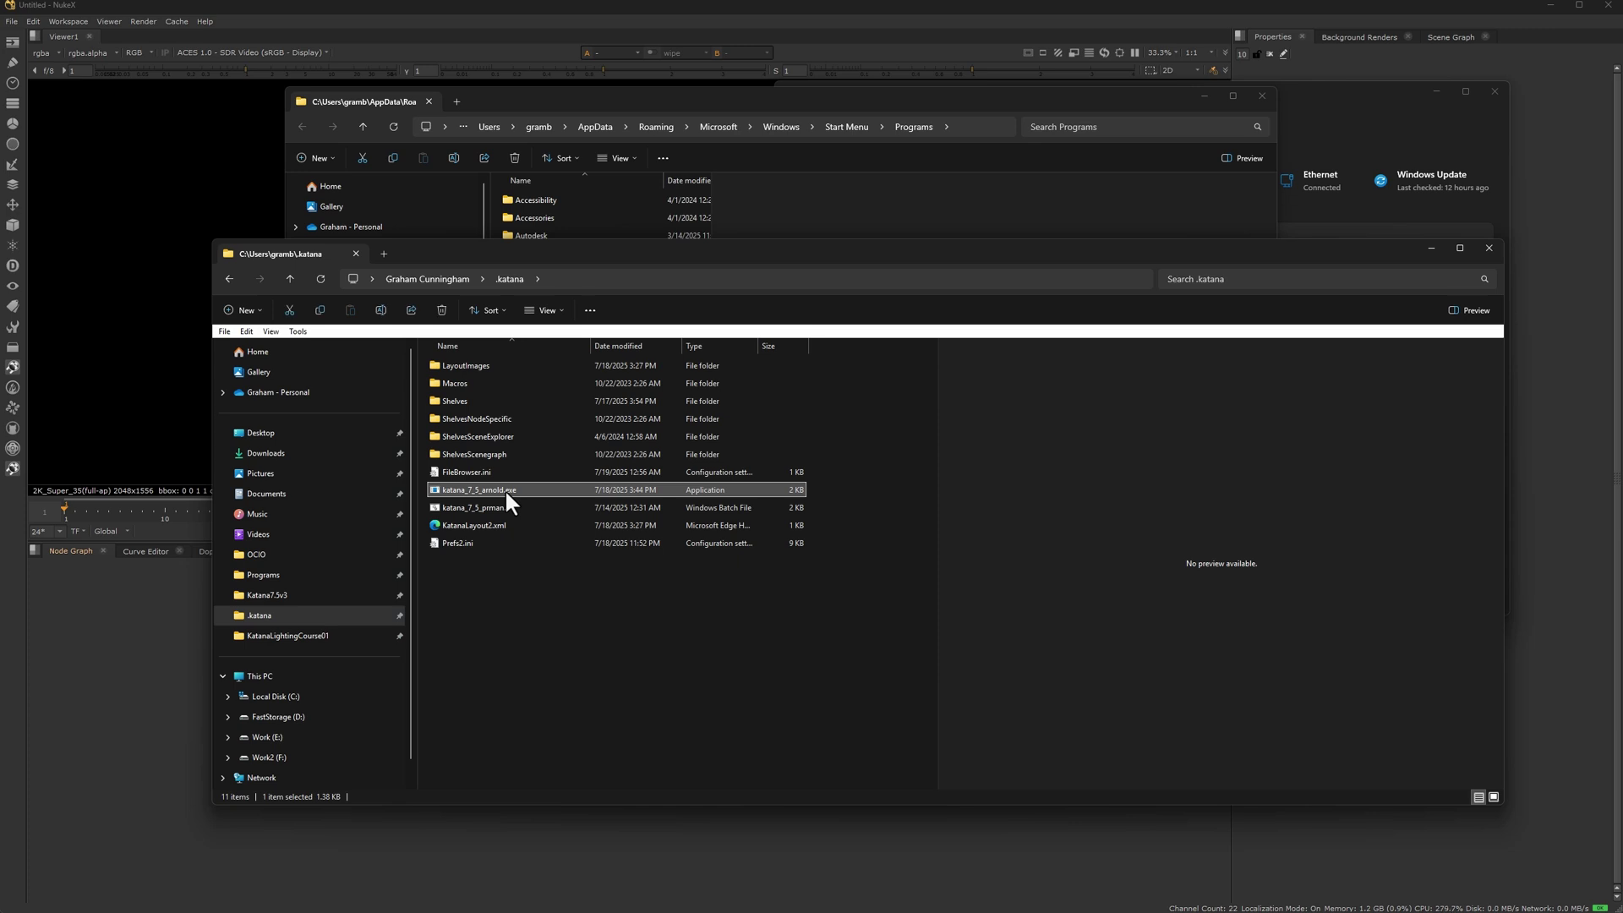
click(512, 489)
click(530, 490)
key(BackSpace)
key(BackSpace)
key(BackSpace)
text(bat)
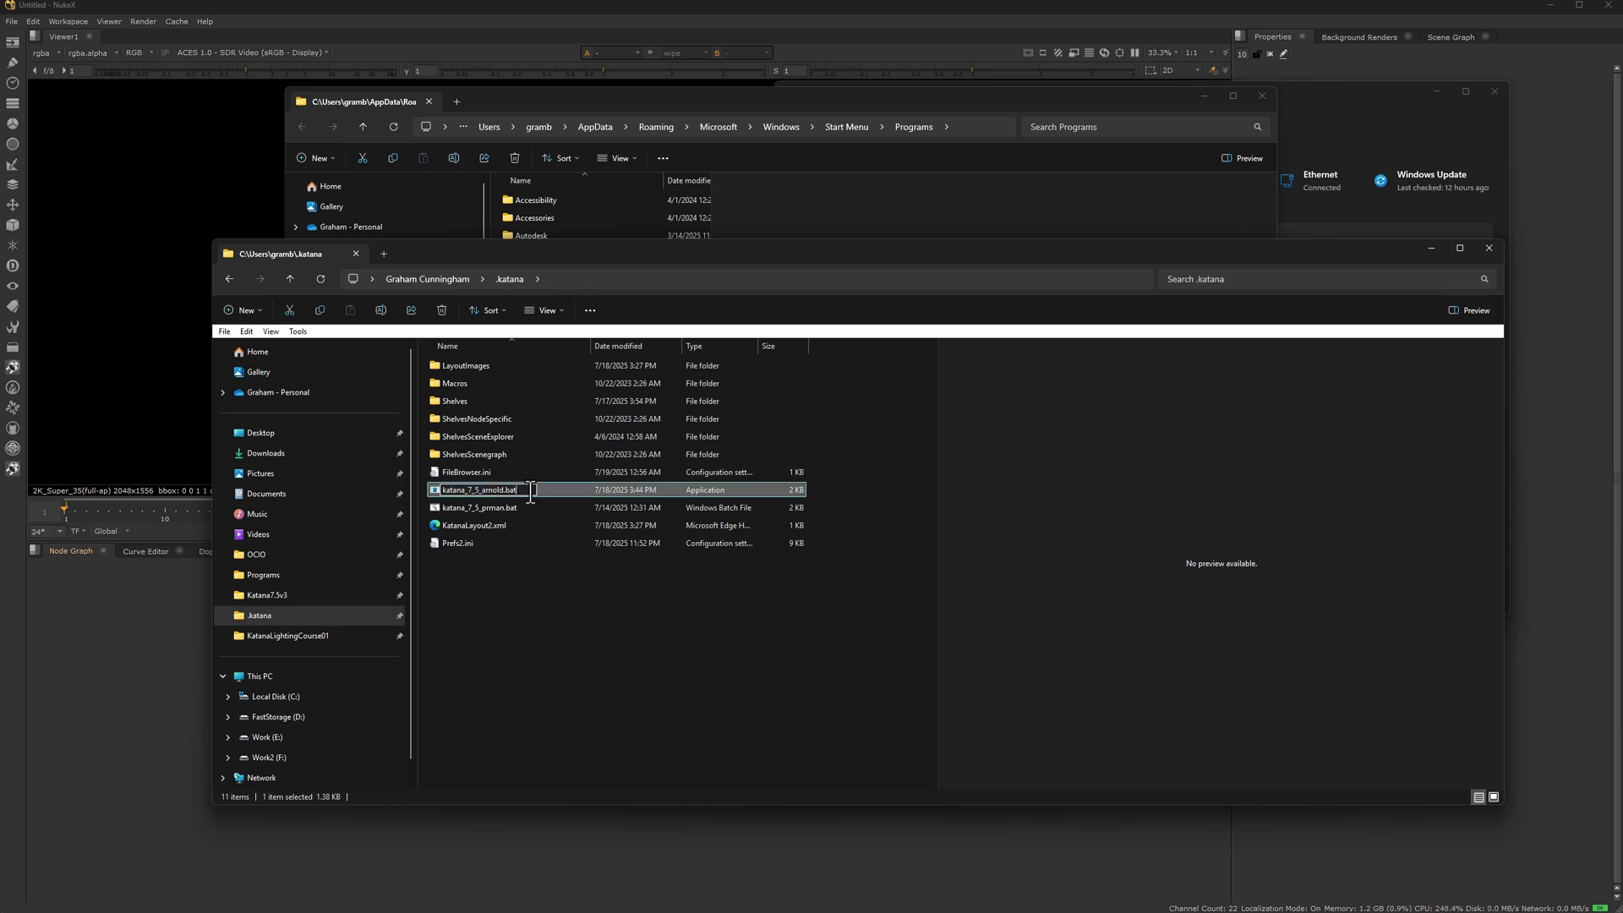
key(Return)
key(Return)
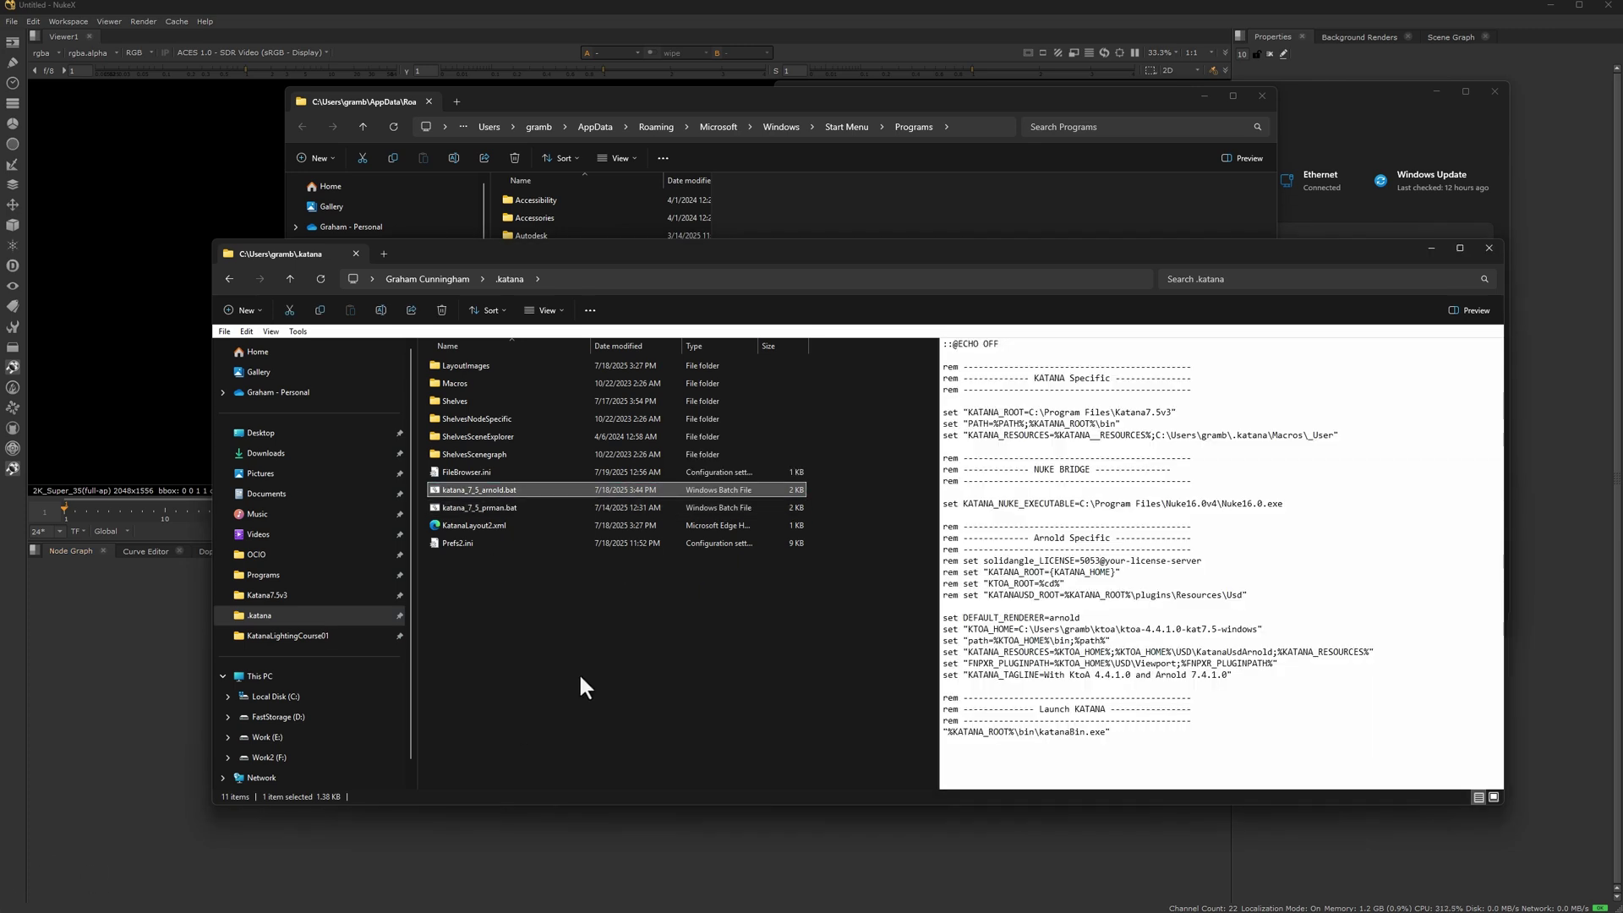
- Change the Katana 7.5 Arnold shortcut's target from the .exe to the .bat extension in its properties
click(748, 96)
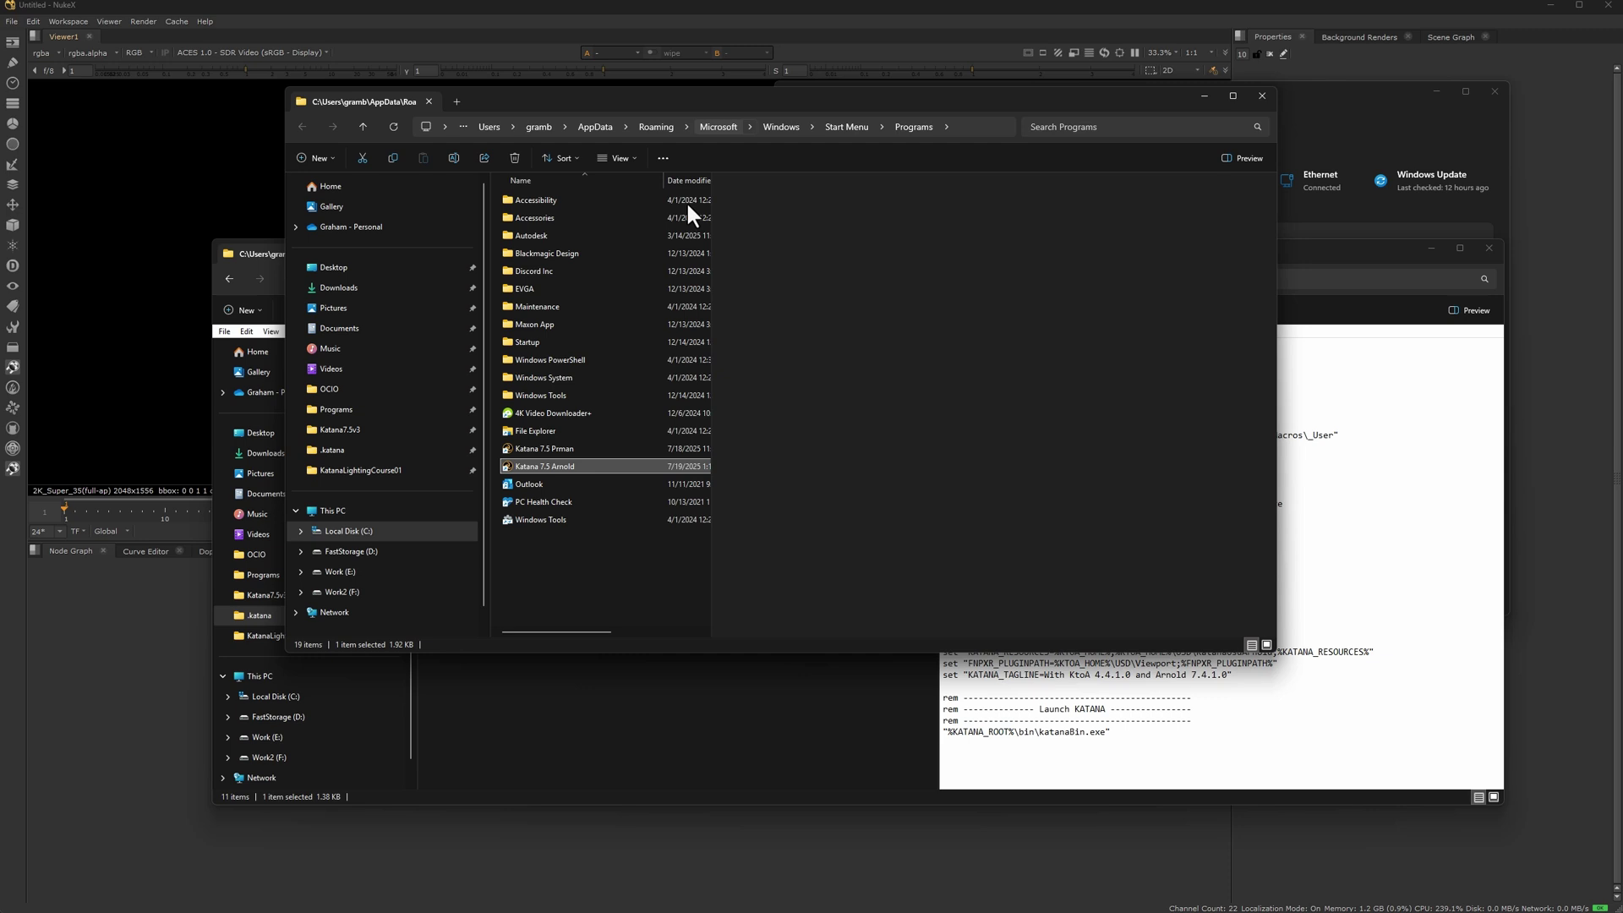
right_click(531, 464)
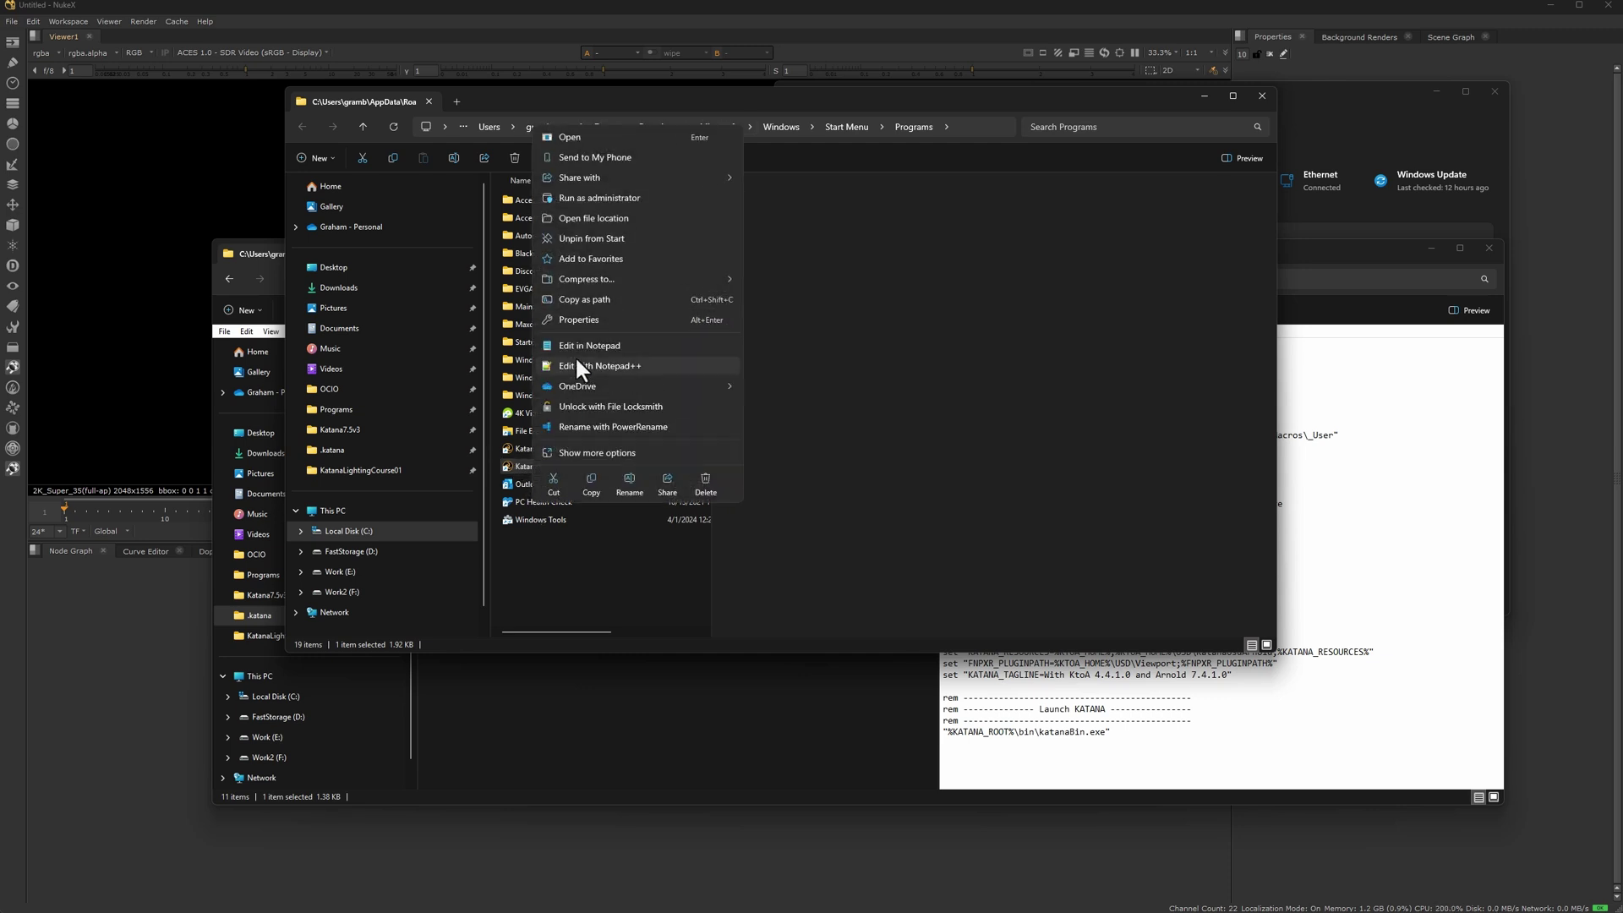
click(579, 319)
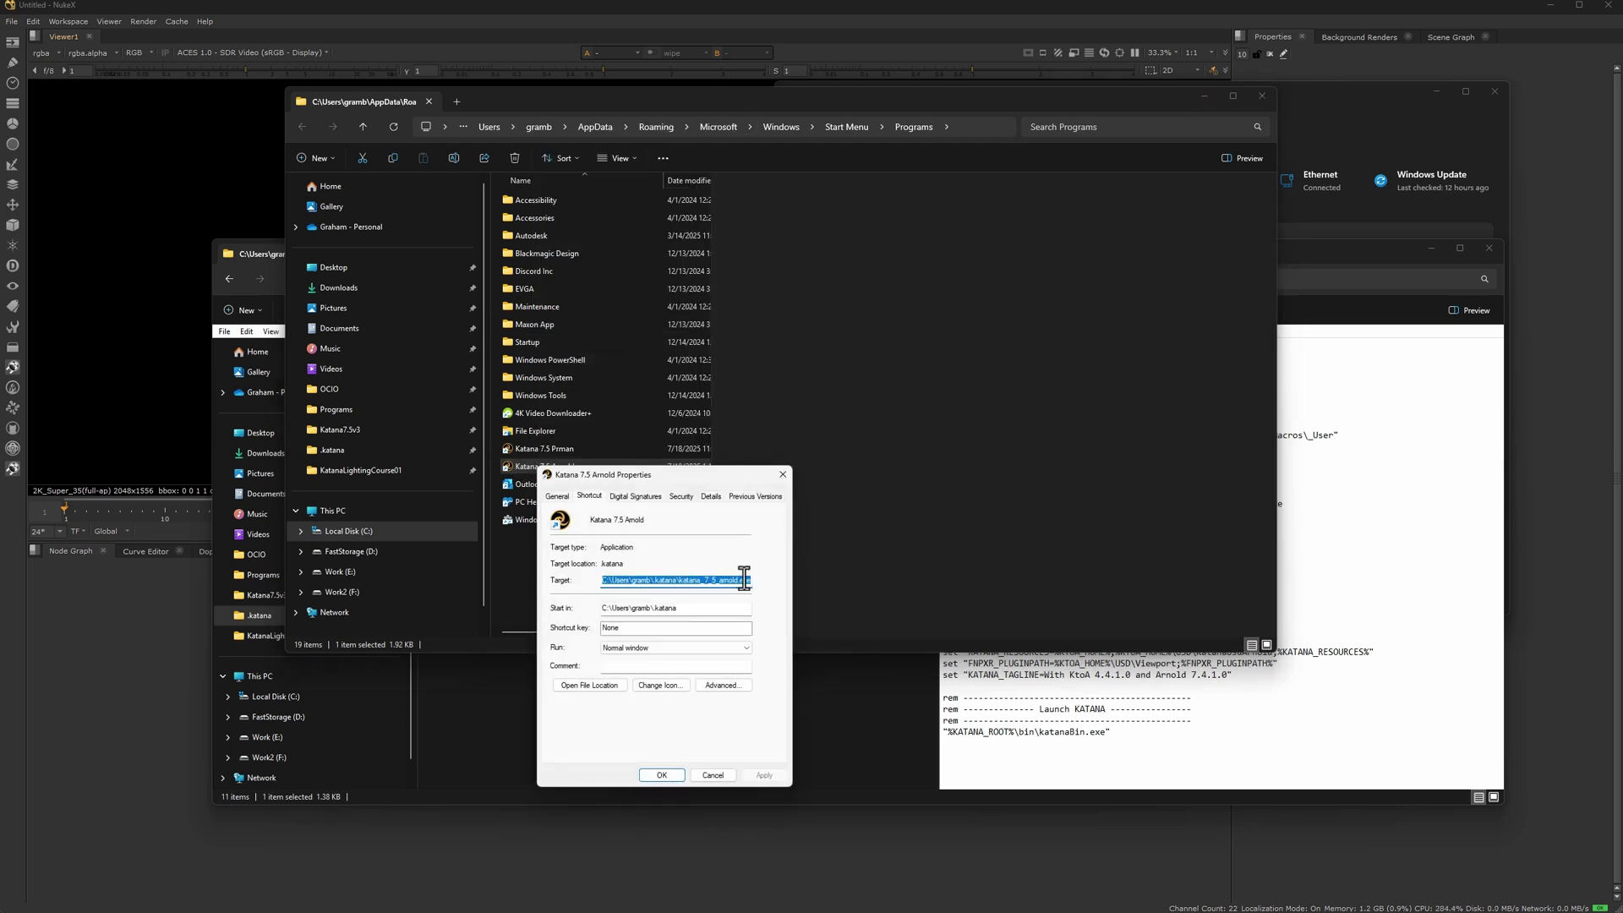
drag(740, 582, 780, 591)
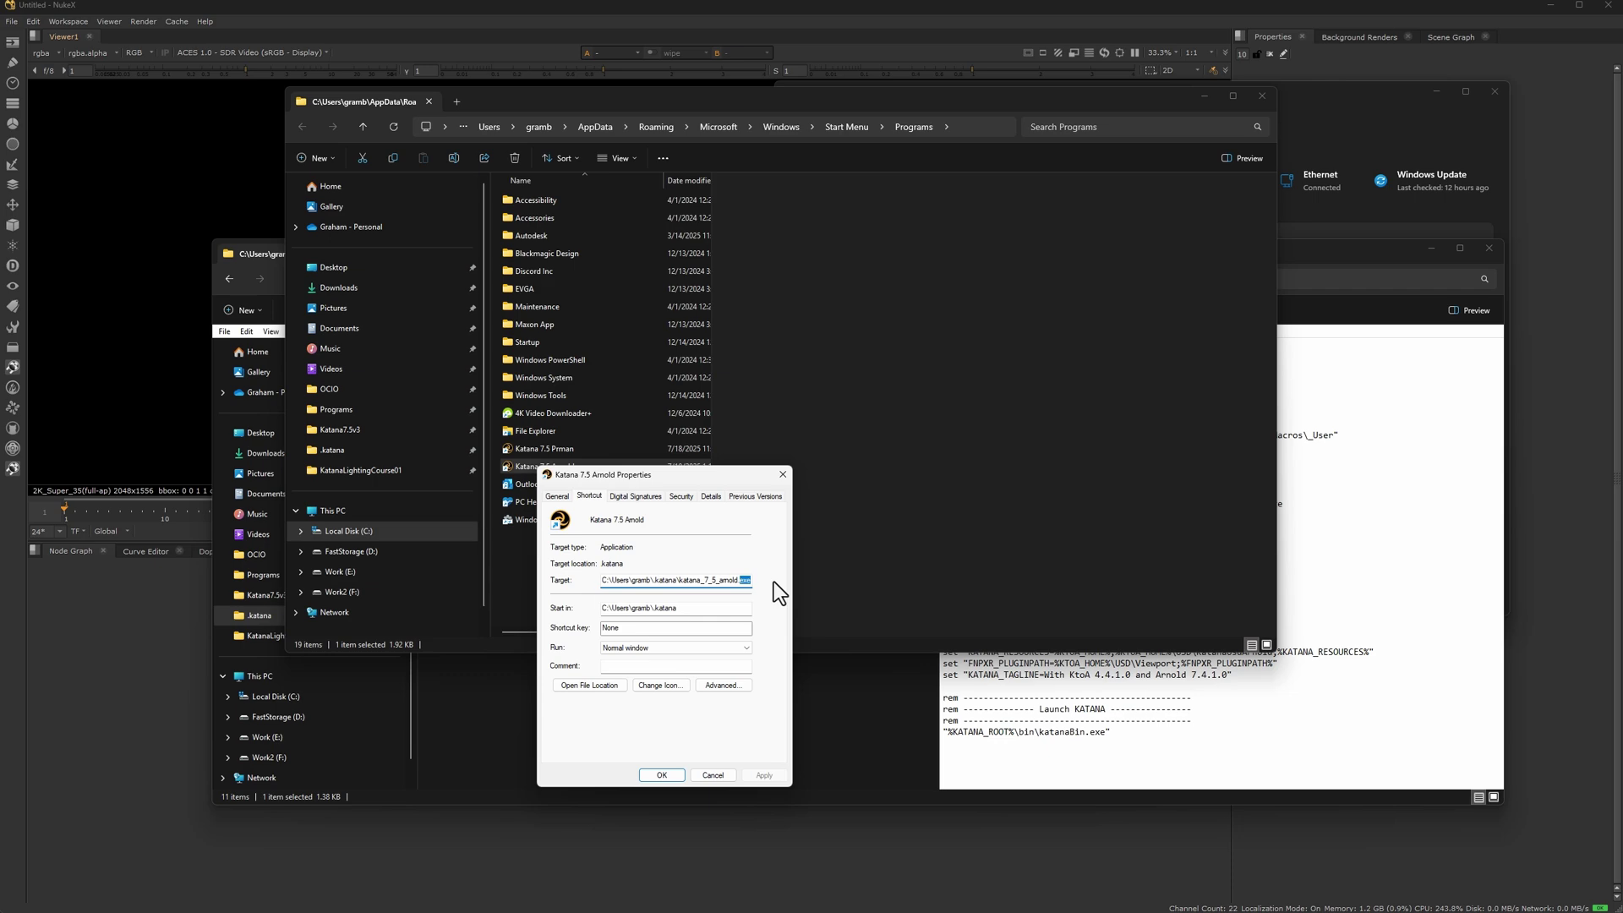
text(bat)
key(Return)
- Launch the pinned Katana 7.5 Arnold shortcut and examine the KATANA_TAGLINE line in the katana_7_5_arnold.bat preview
key(super)
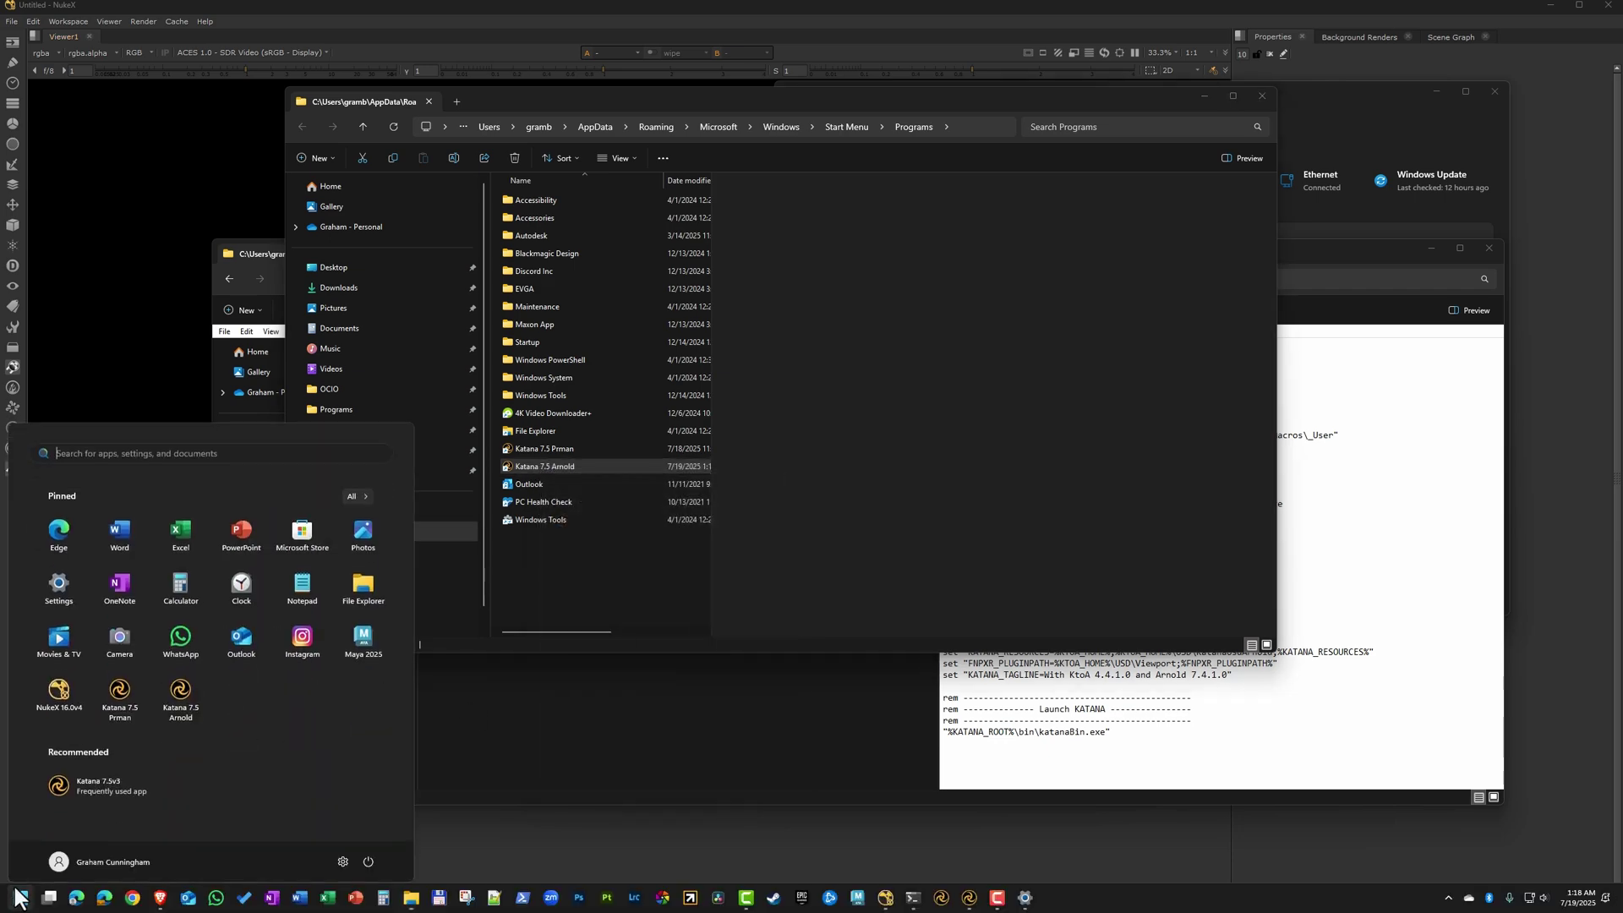
click(179, 684)
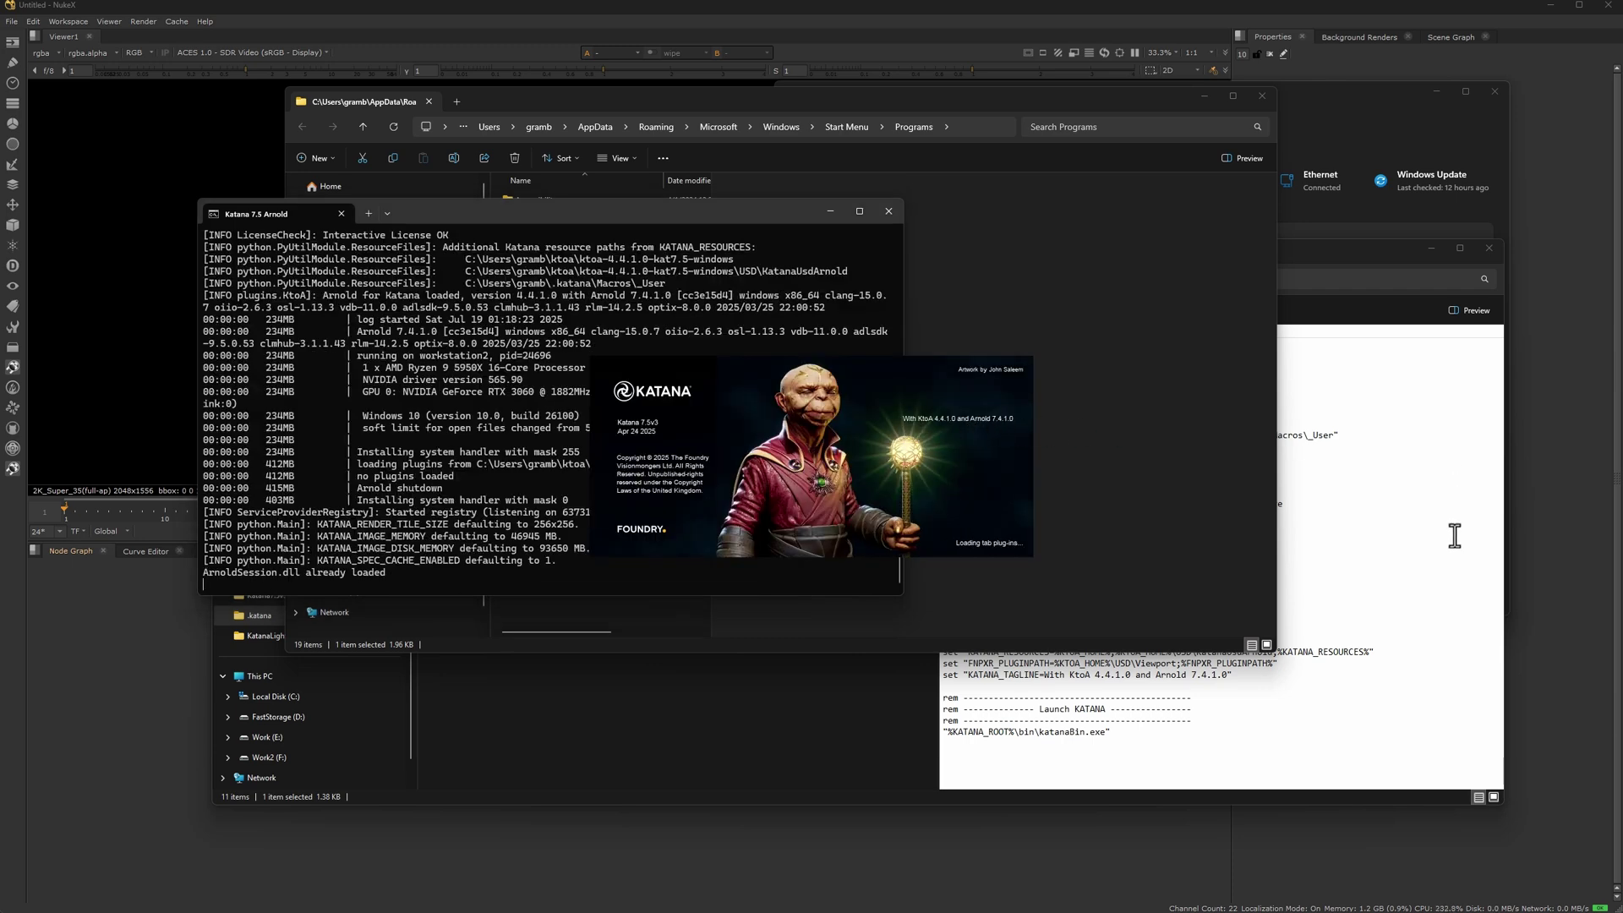
click(1394, 347)
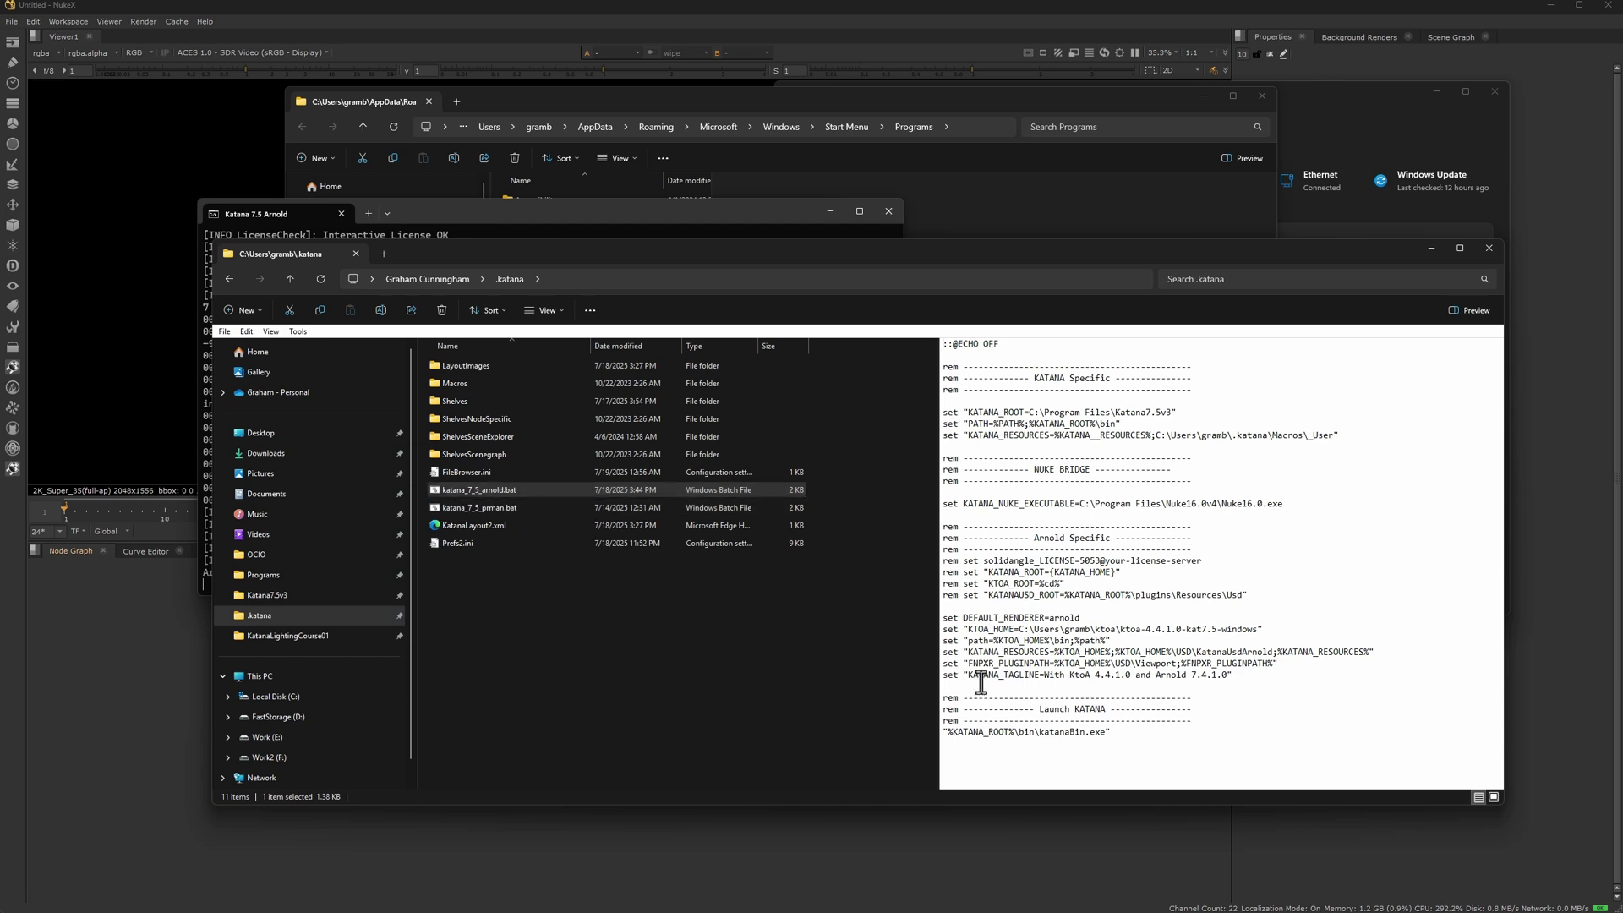
click(1041, 674)
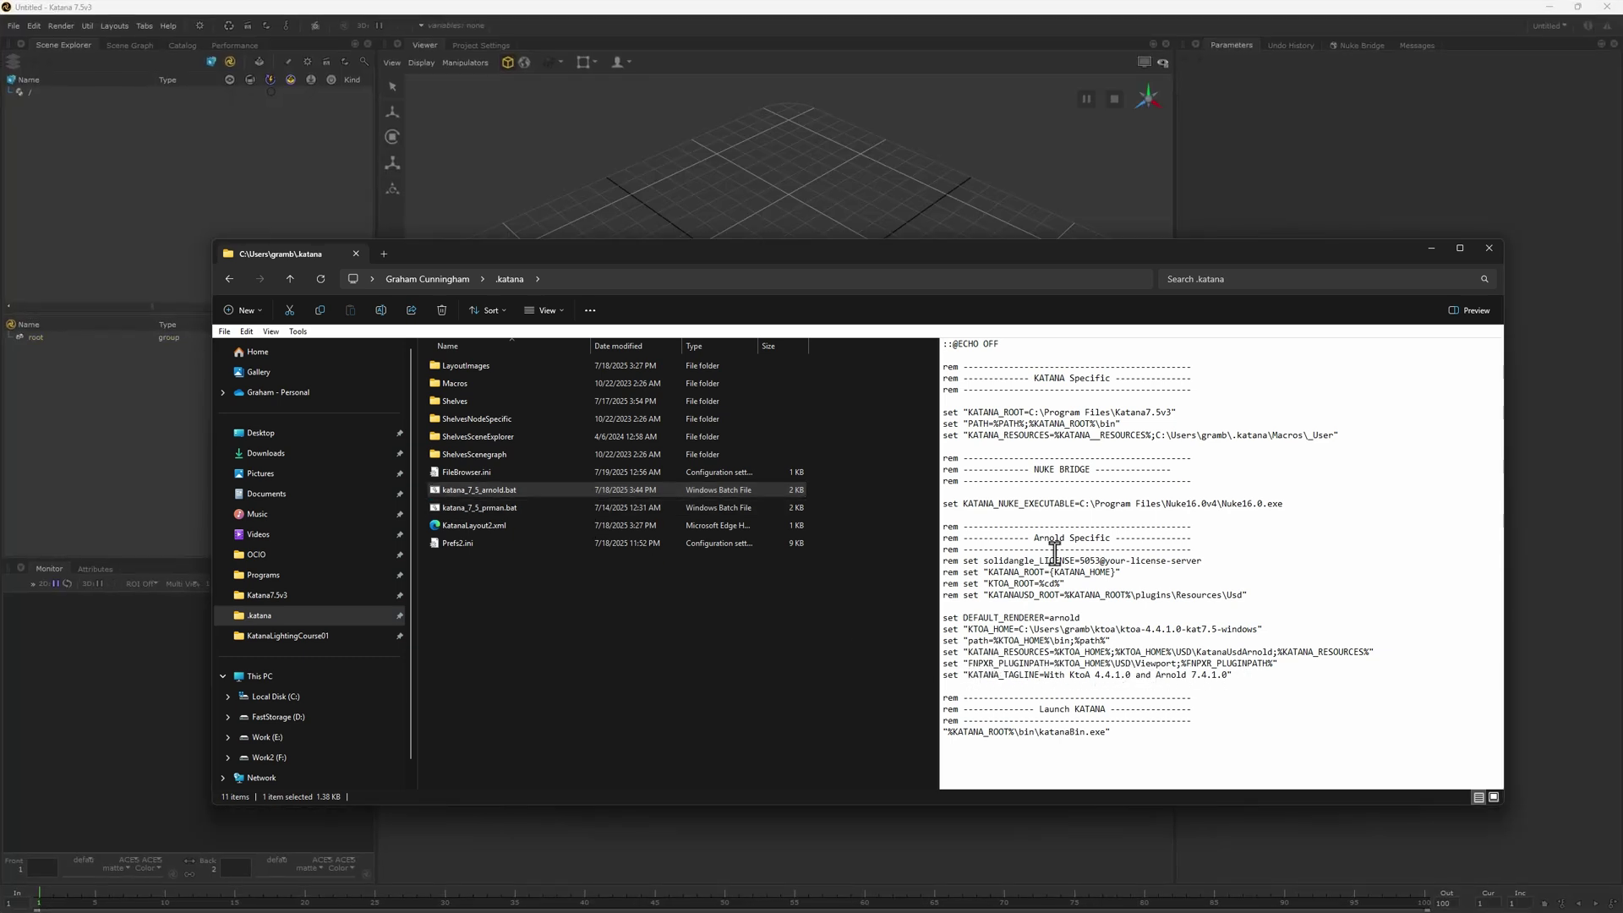
- Switch to Katana, search the Node Graph's node list for "arnol" to check the Arnold nodes, and close Katana
click(729, 3)
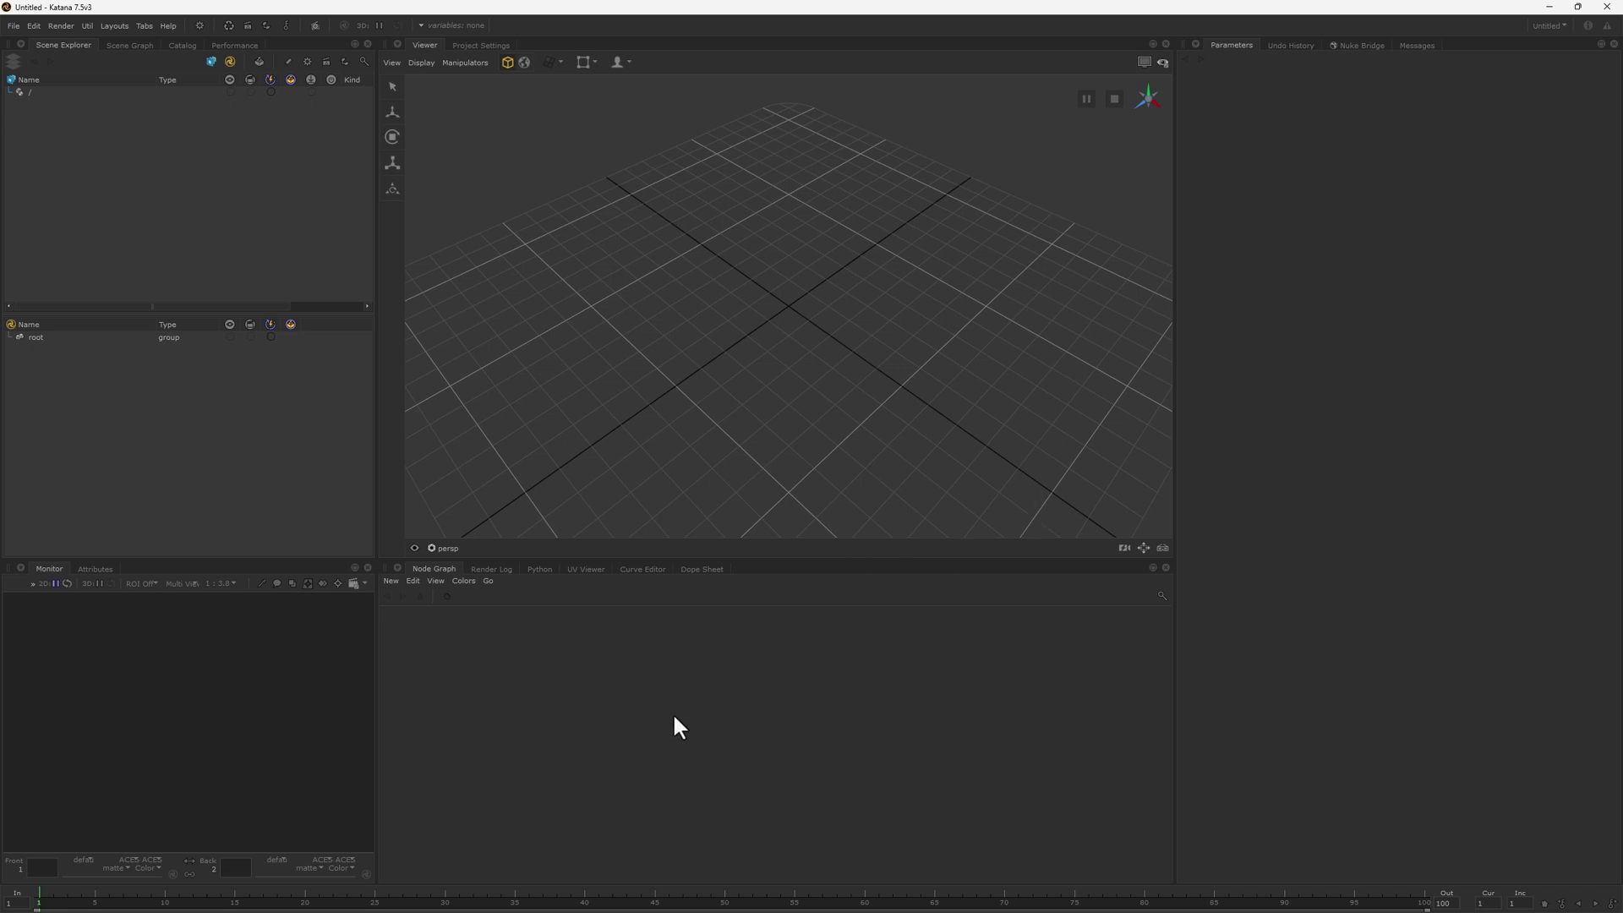
key(Tab)
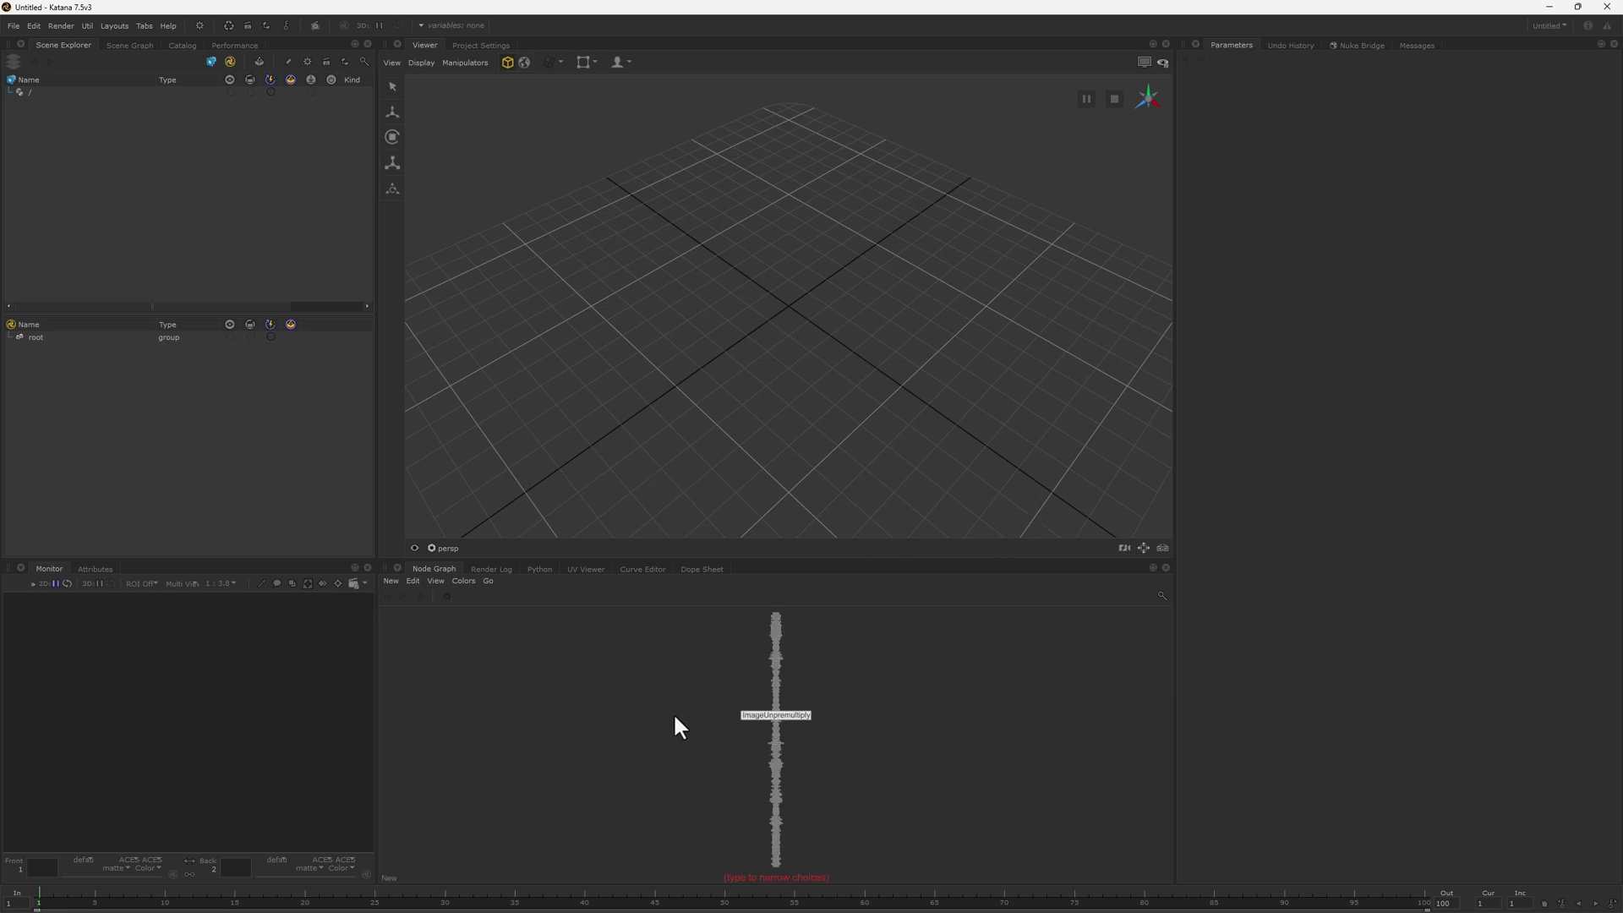
text(arnol)
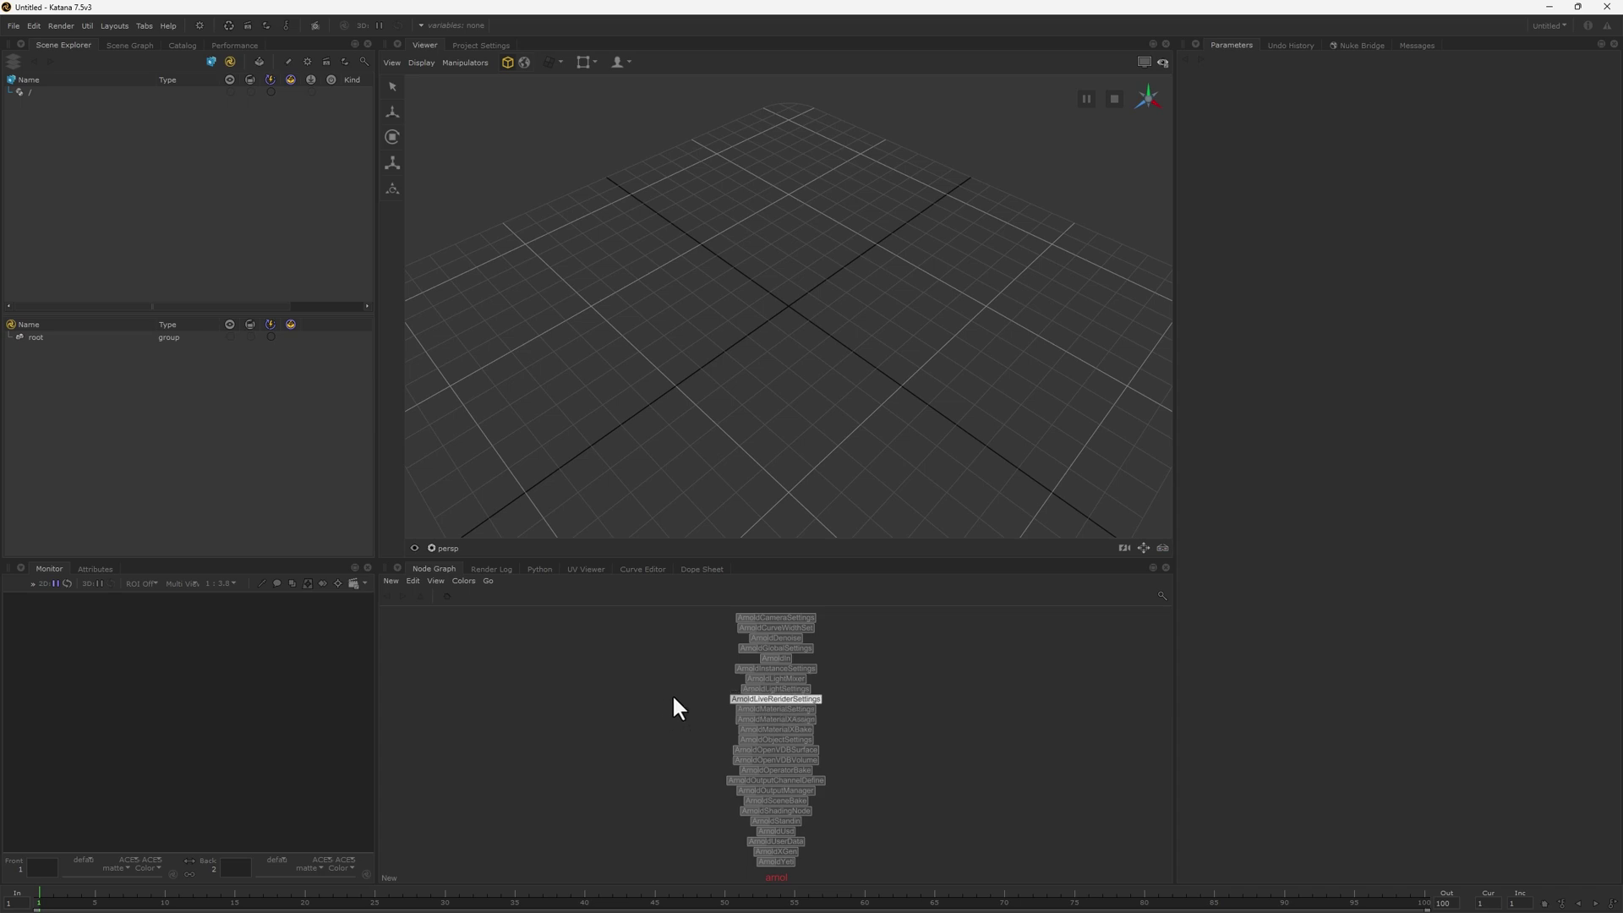
click(790, 719)
key(Delete)
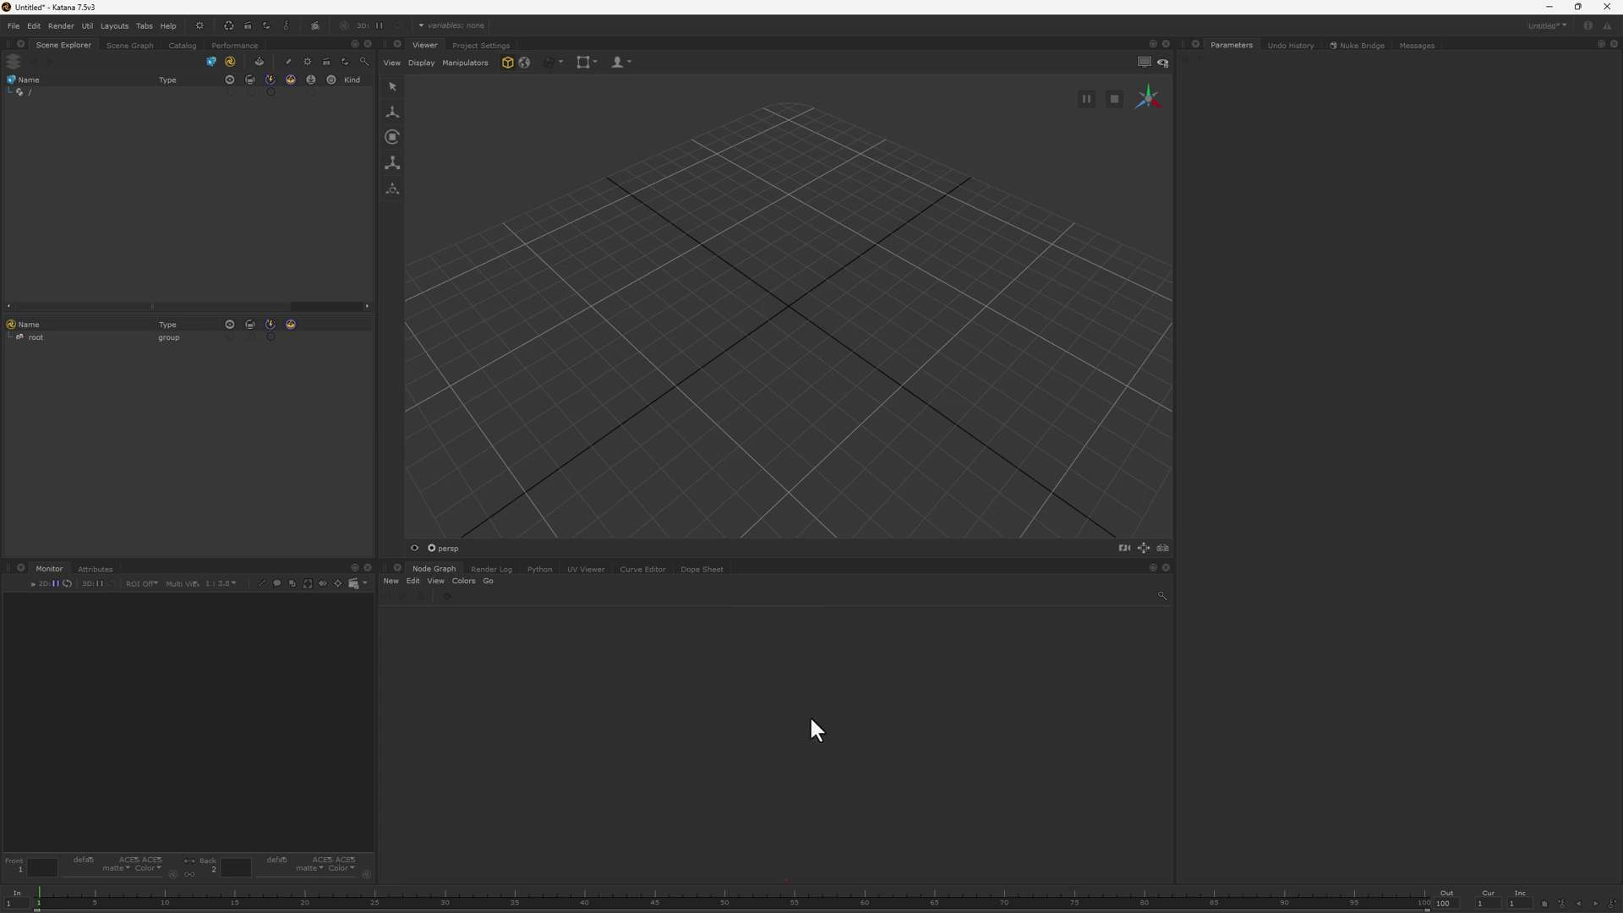
click(1606, 8)
click(788, 483)
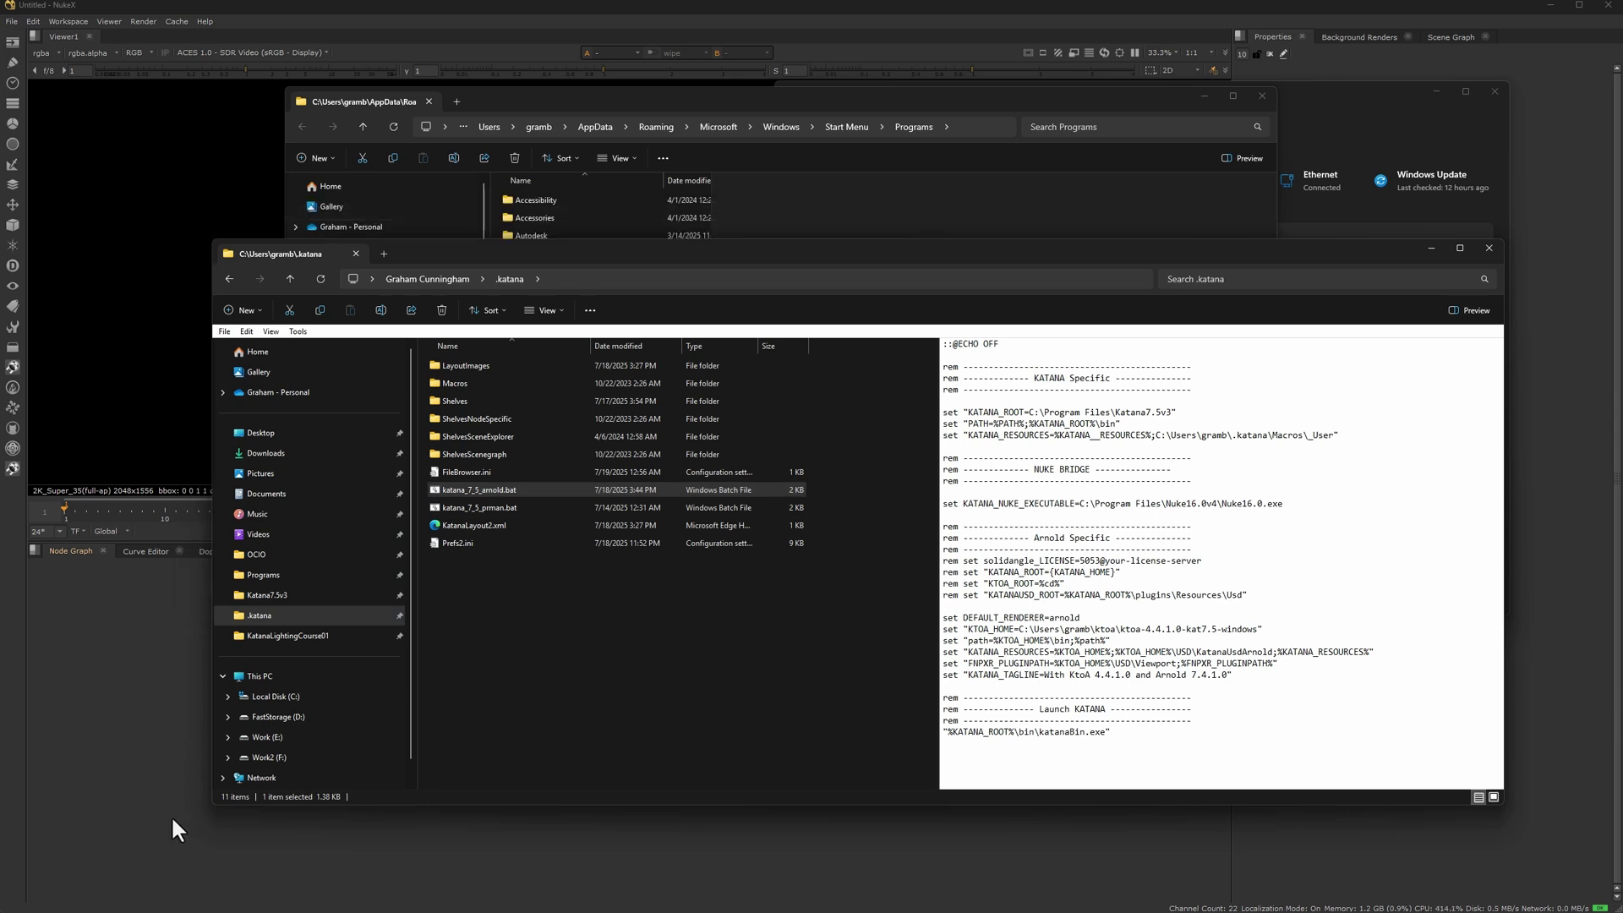
- Pin Katana 7.5 Arnold from Start to the taskbar and move its icon next to the other Katana icons
key(super)
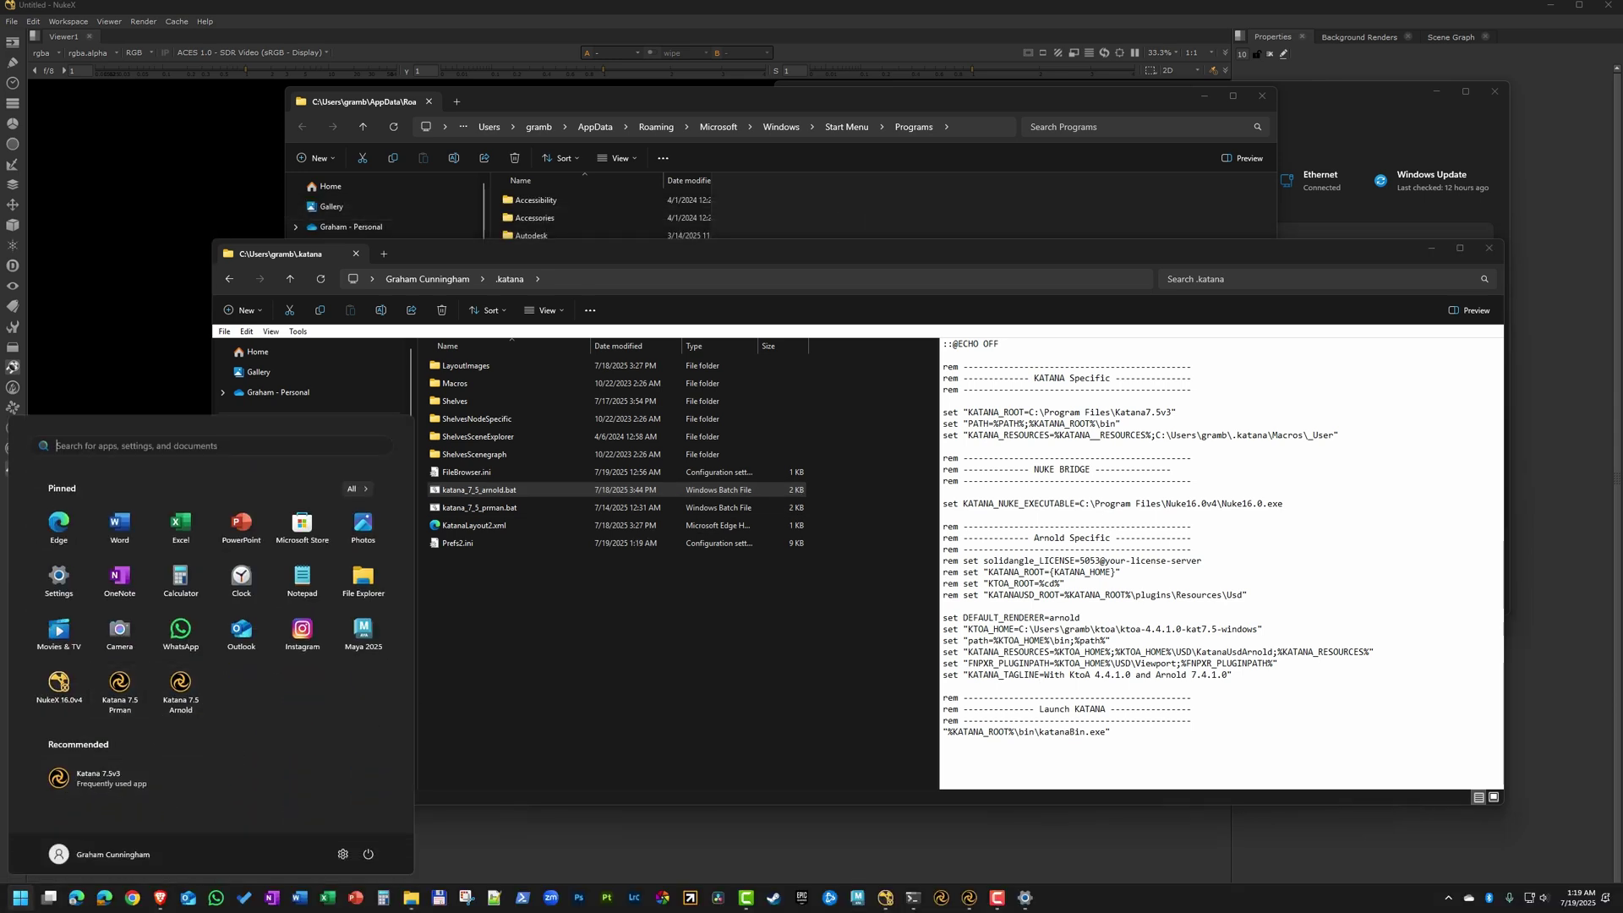
click(180, 684)
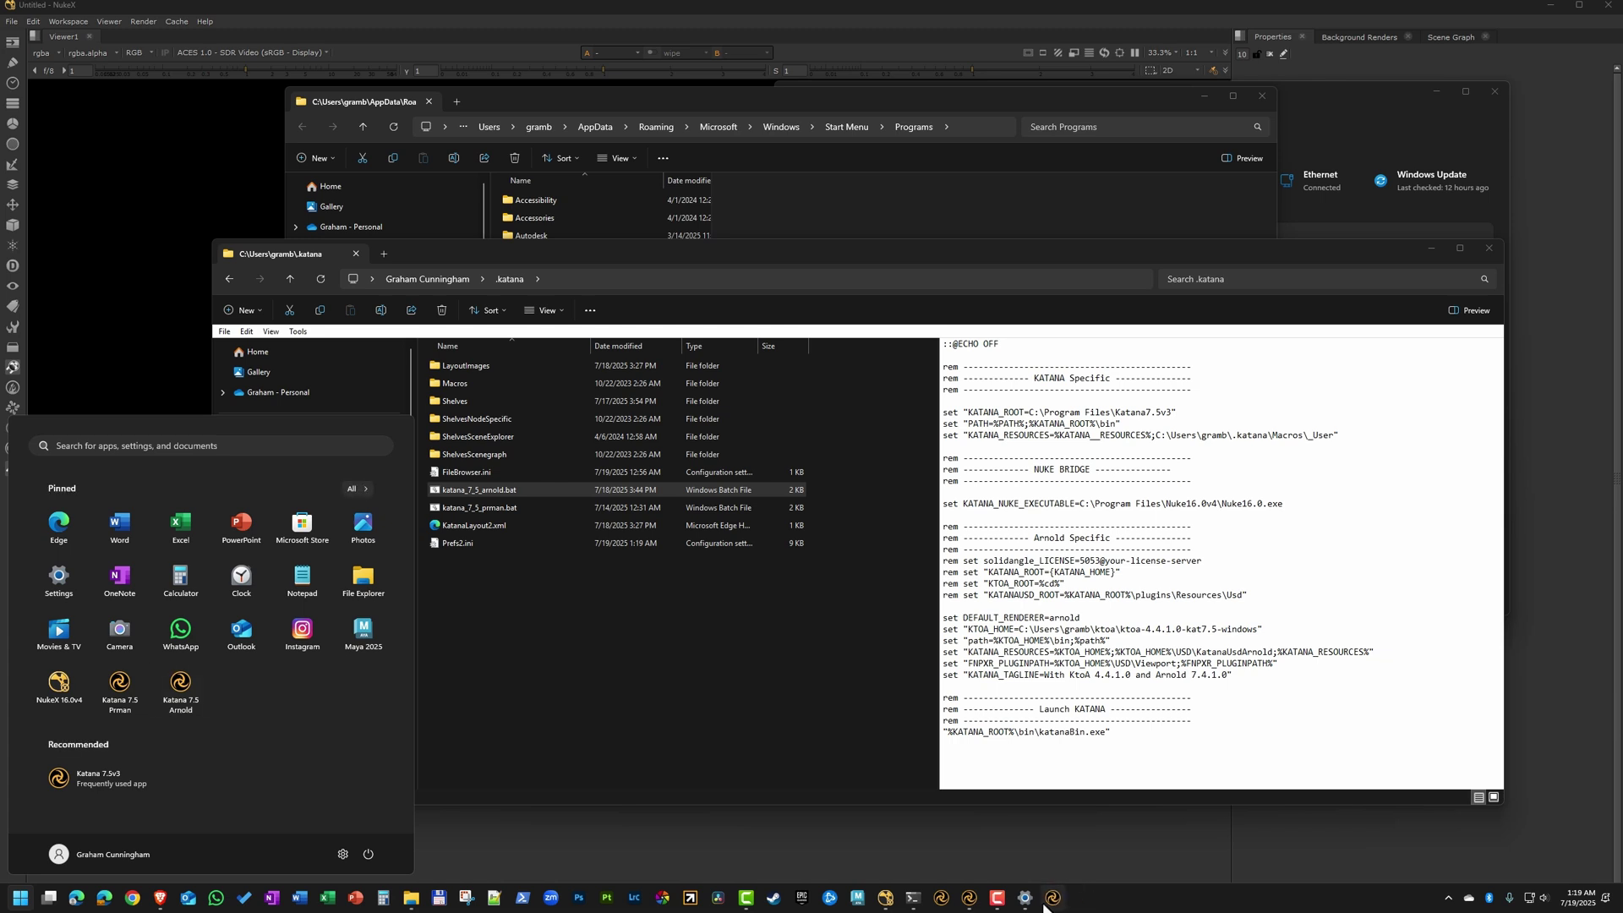
drag(1057, 903, 940, 903)
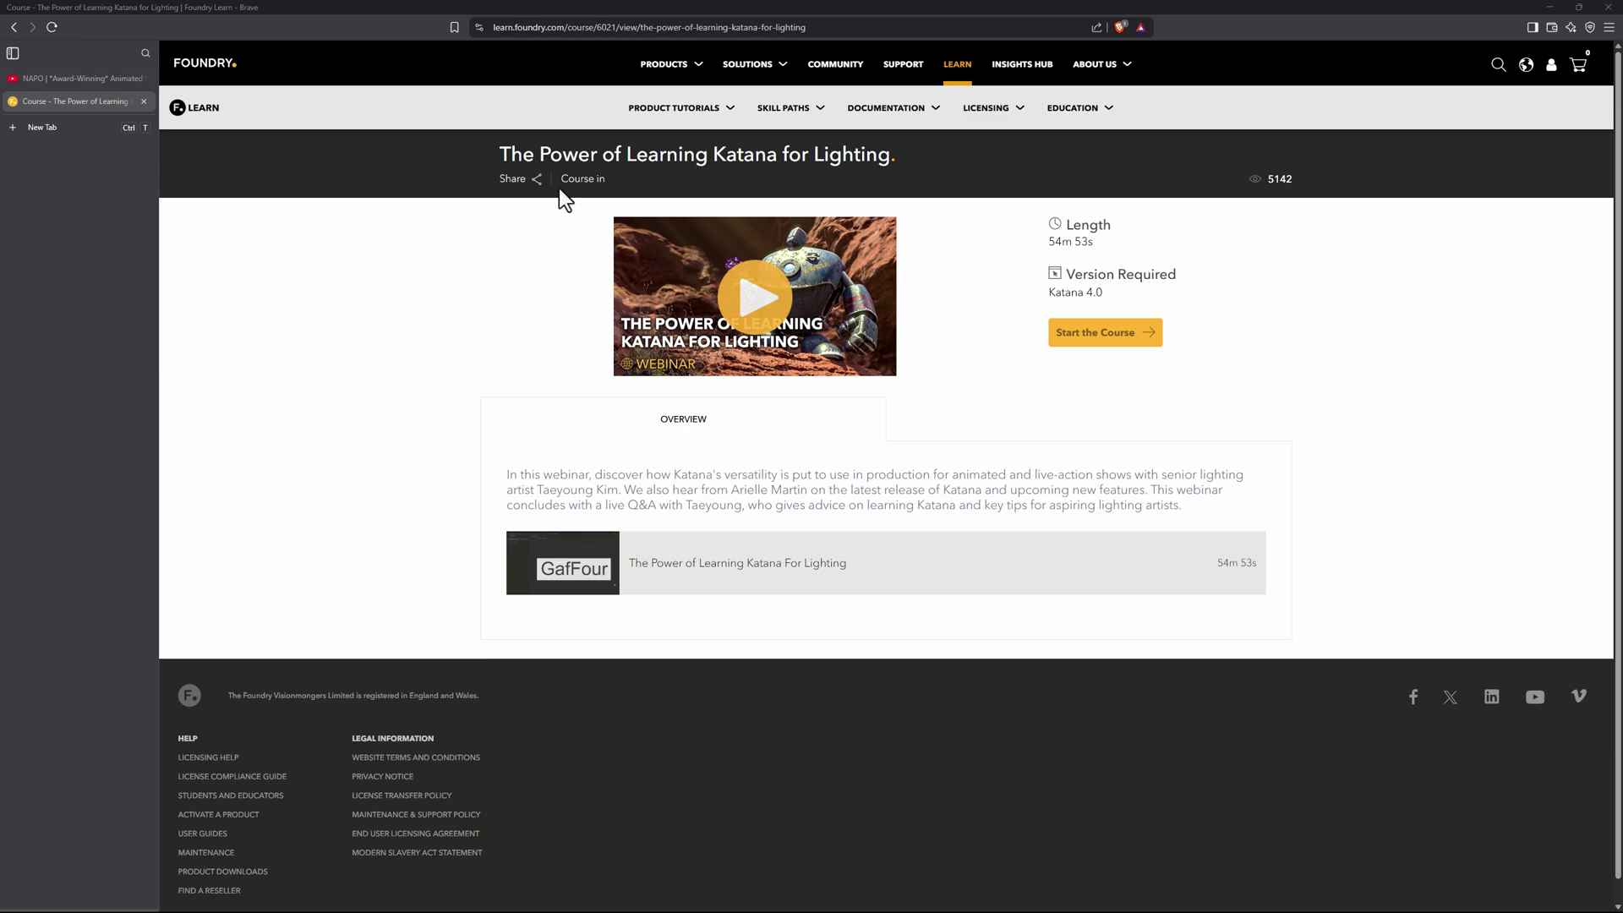
- Switch to Brave, return to the Learn Katana page filtered to Lighting, and browse the listed courses
key(alt+Left)
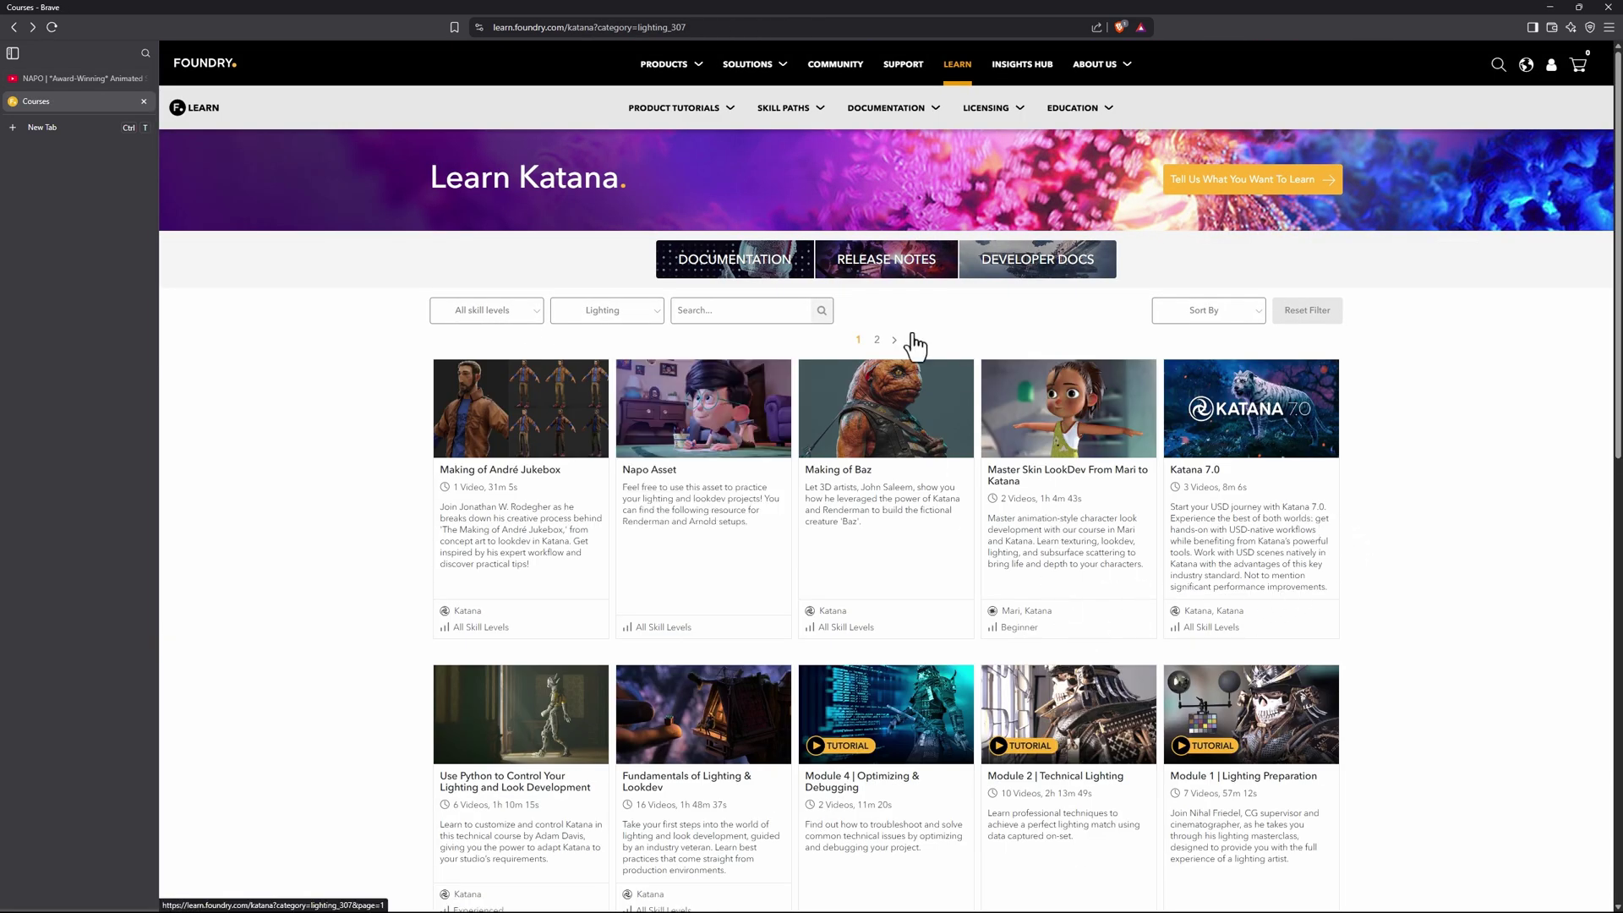
scroll(920, 534, down, 5)
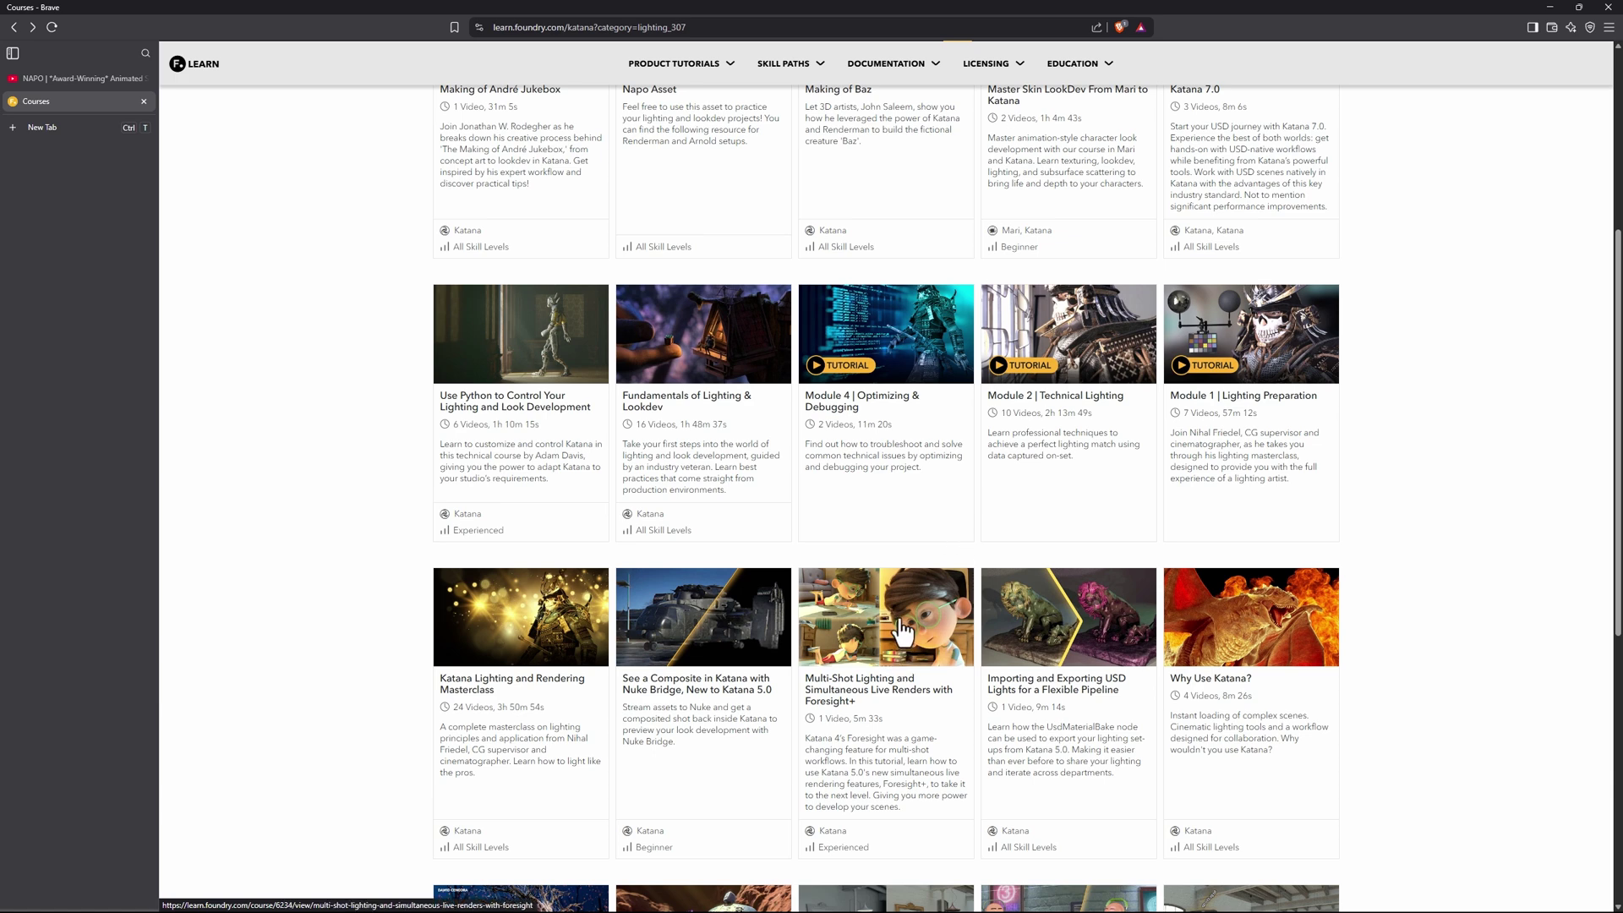
- View the NAPO animated short film on YouTube and return to the start of the Learn Katana course list
click(44, 79)
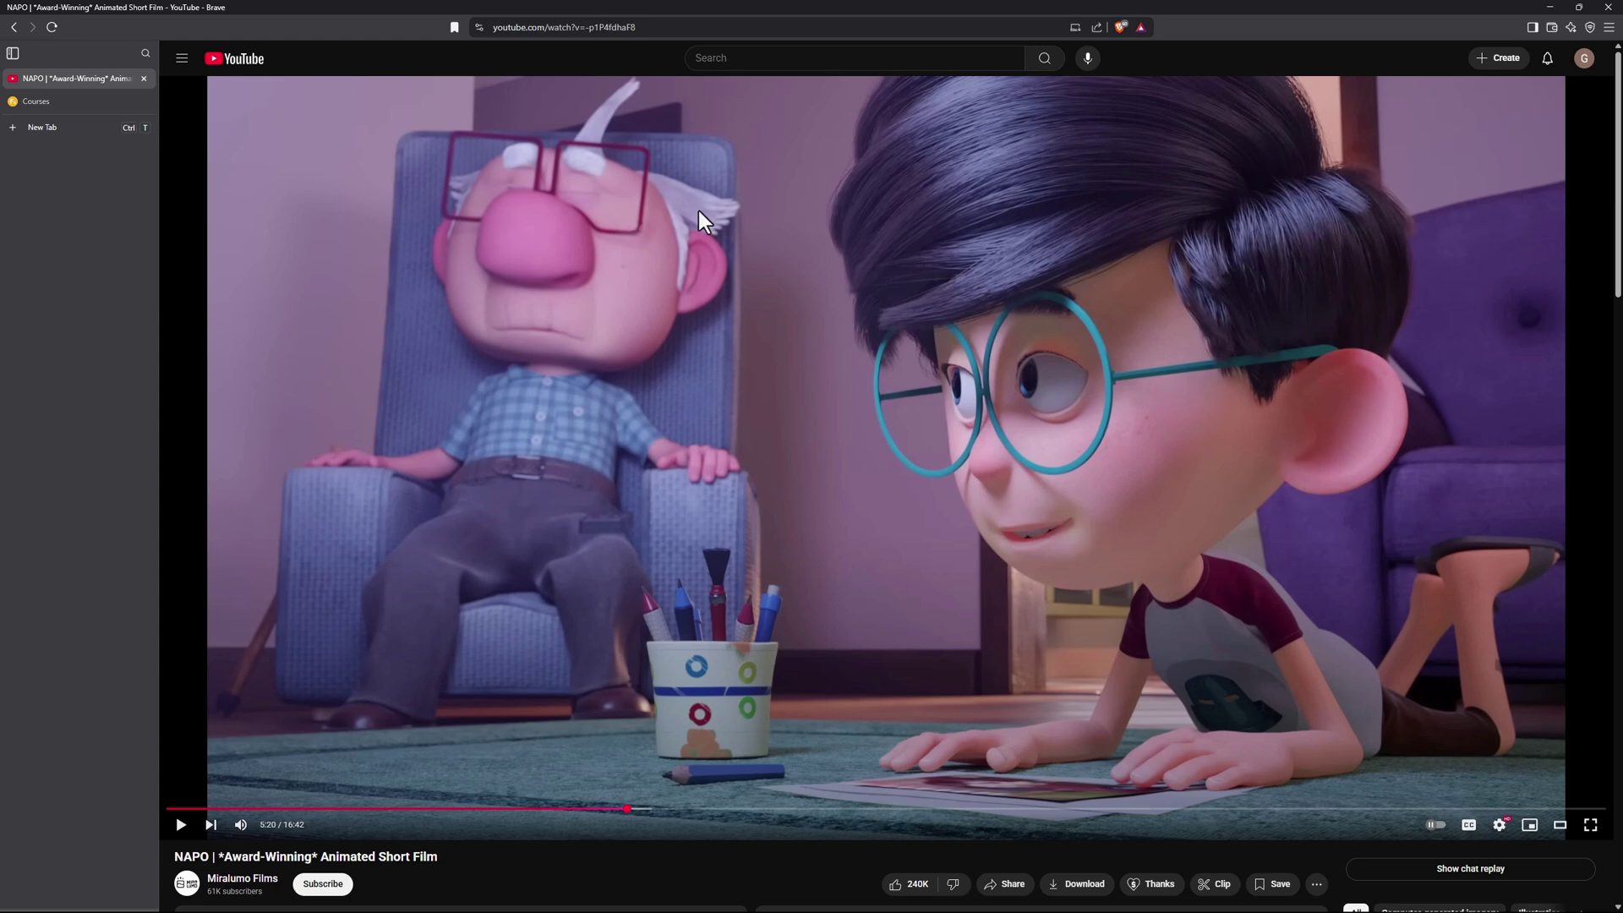
click(46, 100)
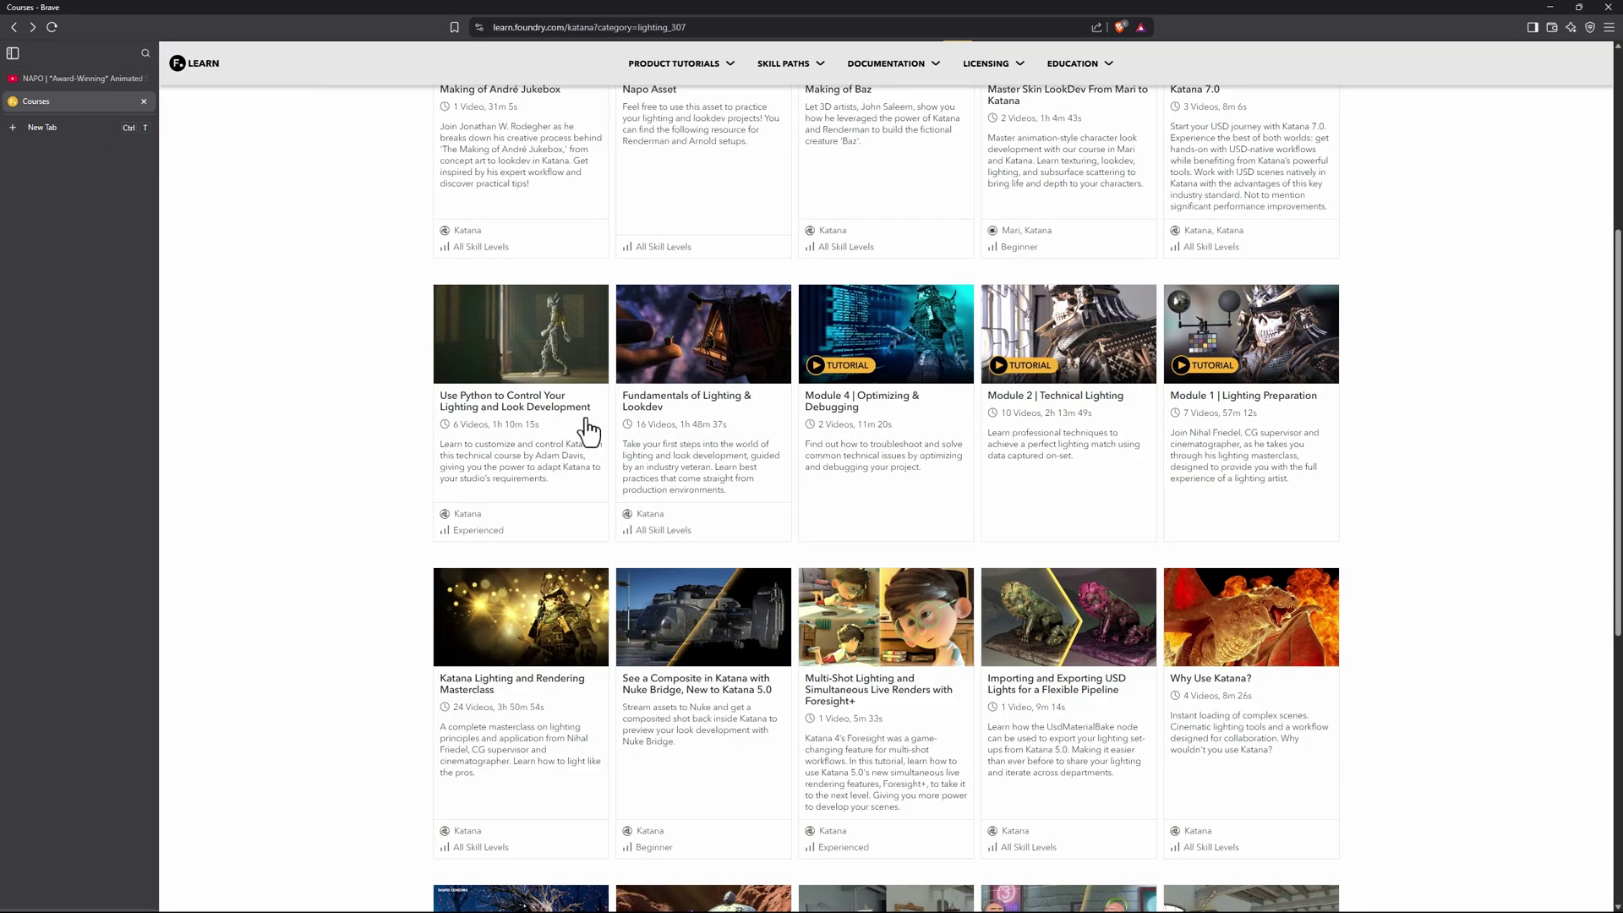
scroll(377, 526, up, 5)
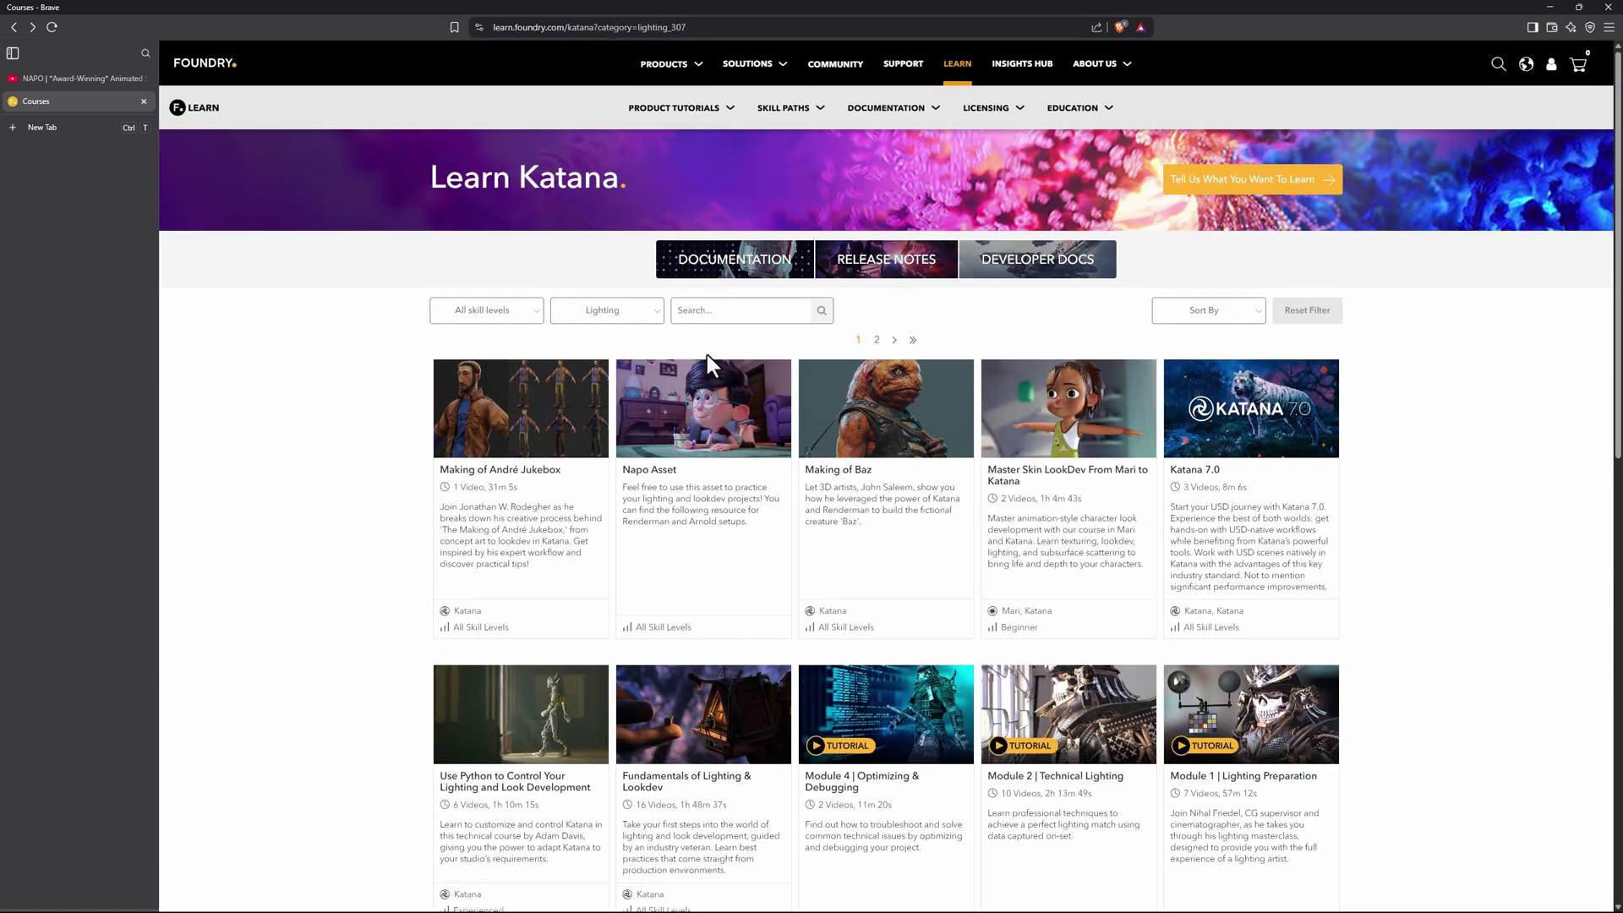
- Check the Lighting category filter, then open the Napo Asset course and show its course files
click(621, 312)
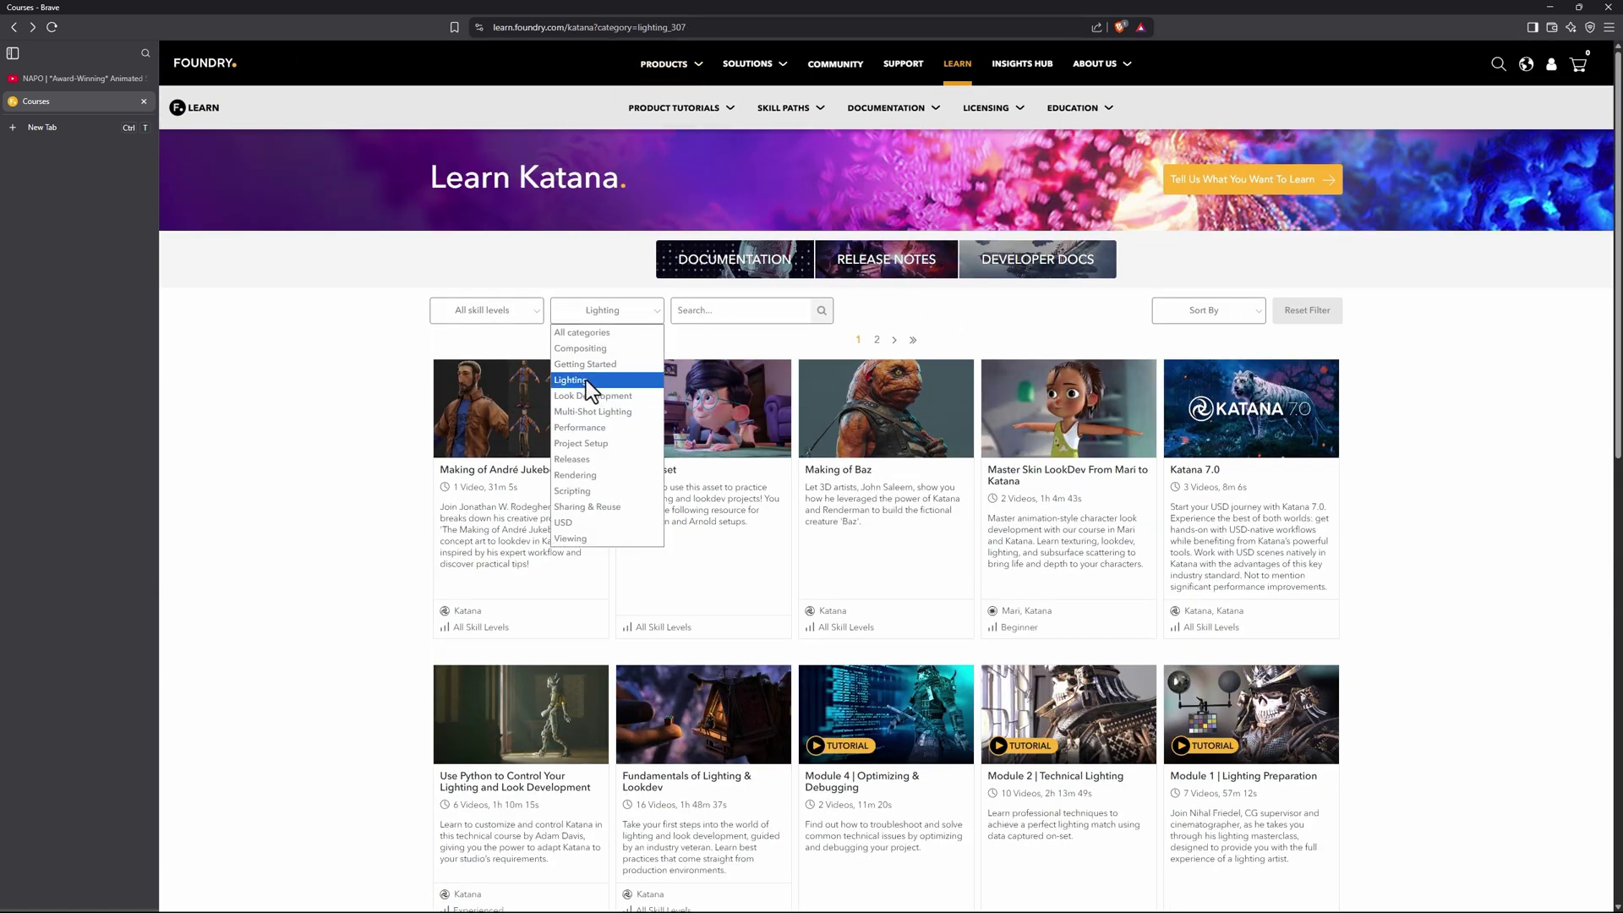
click(294, 429)
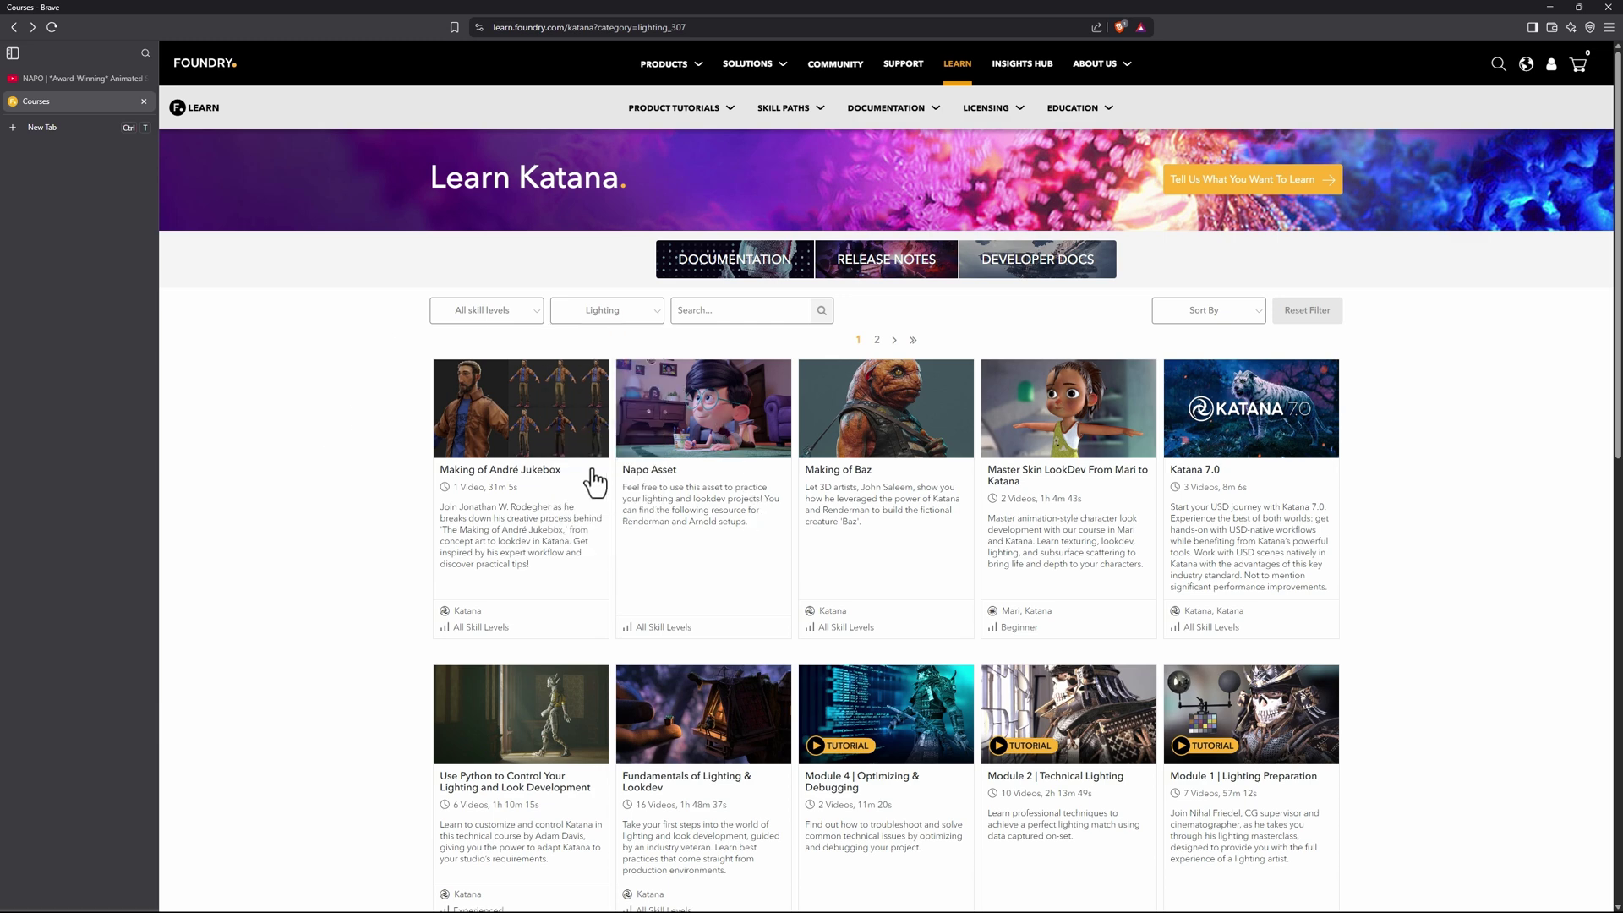
click(675, 426)
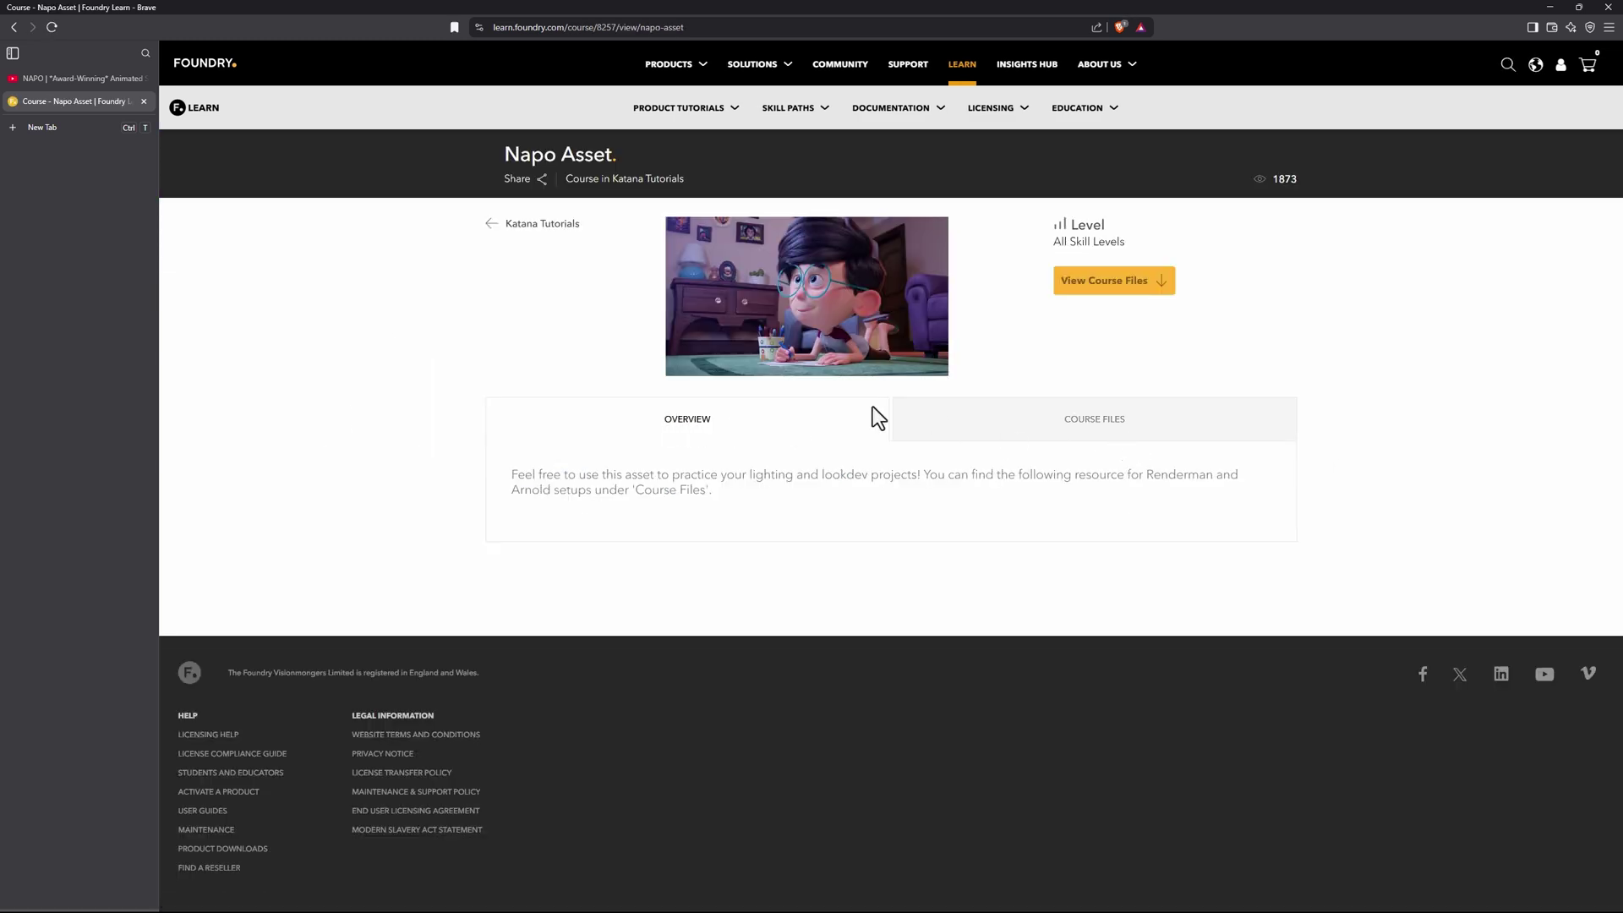
click(1069, 423)
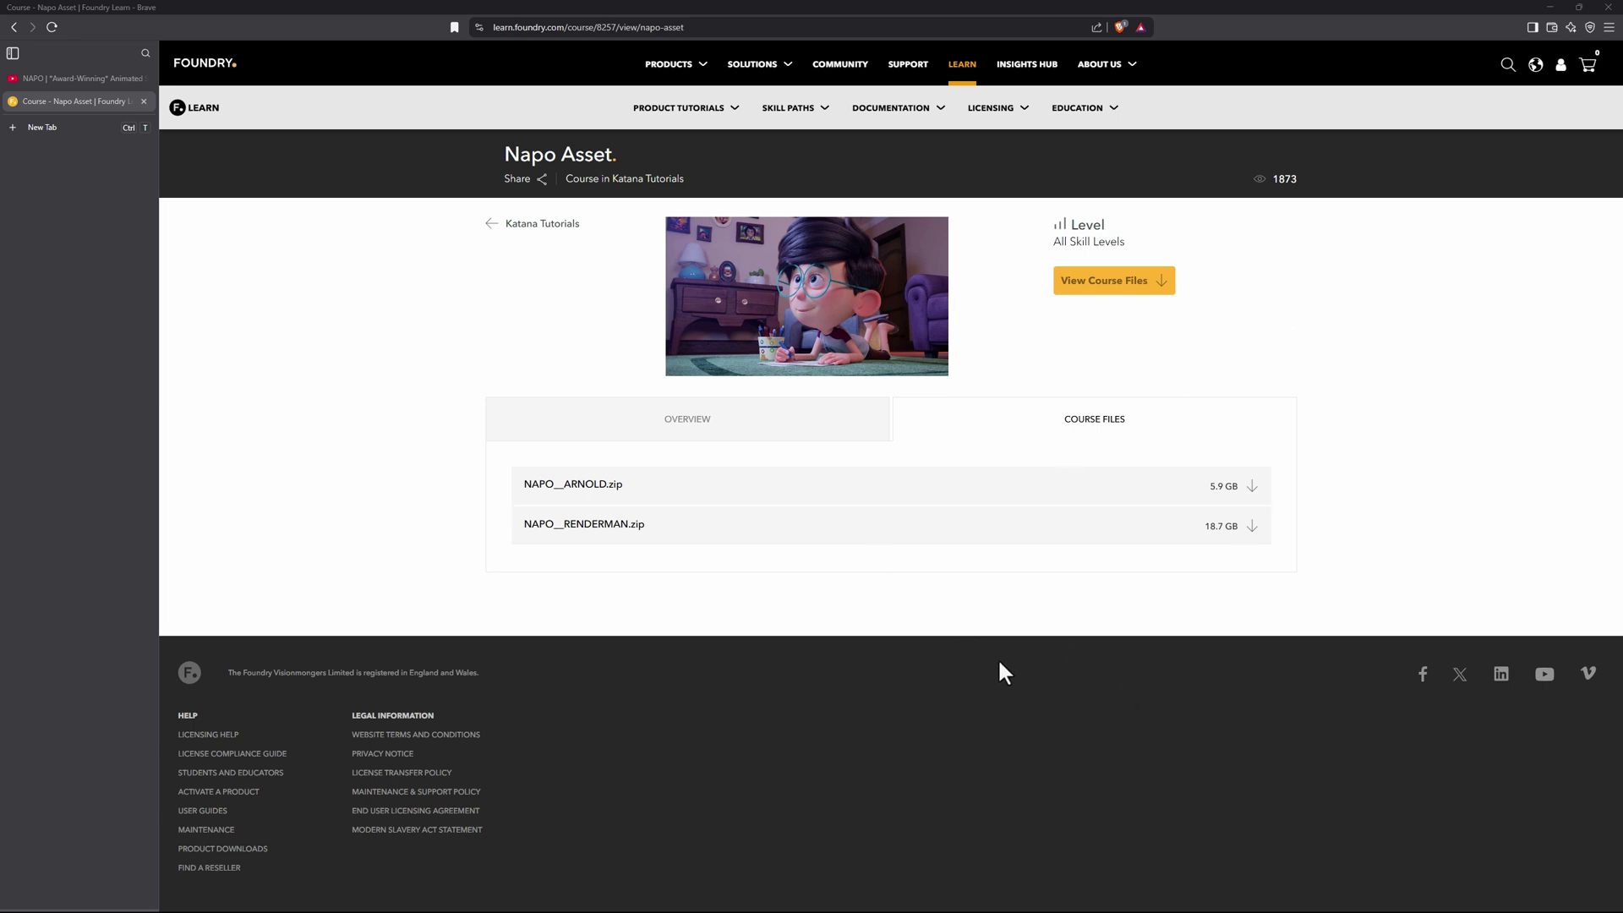
- Switch to File Explorer and check the full path of the Projects folder, F:\Foundry\Projects
key(alt+Tab)
click(974, 626)
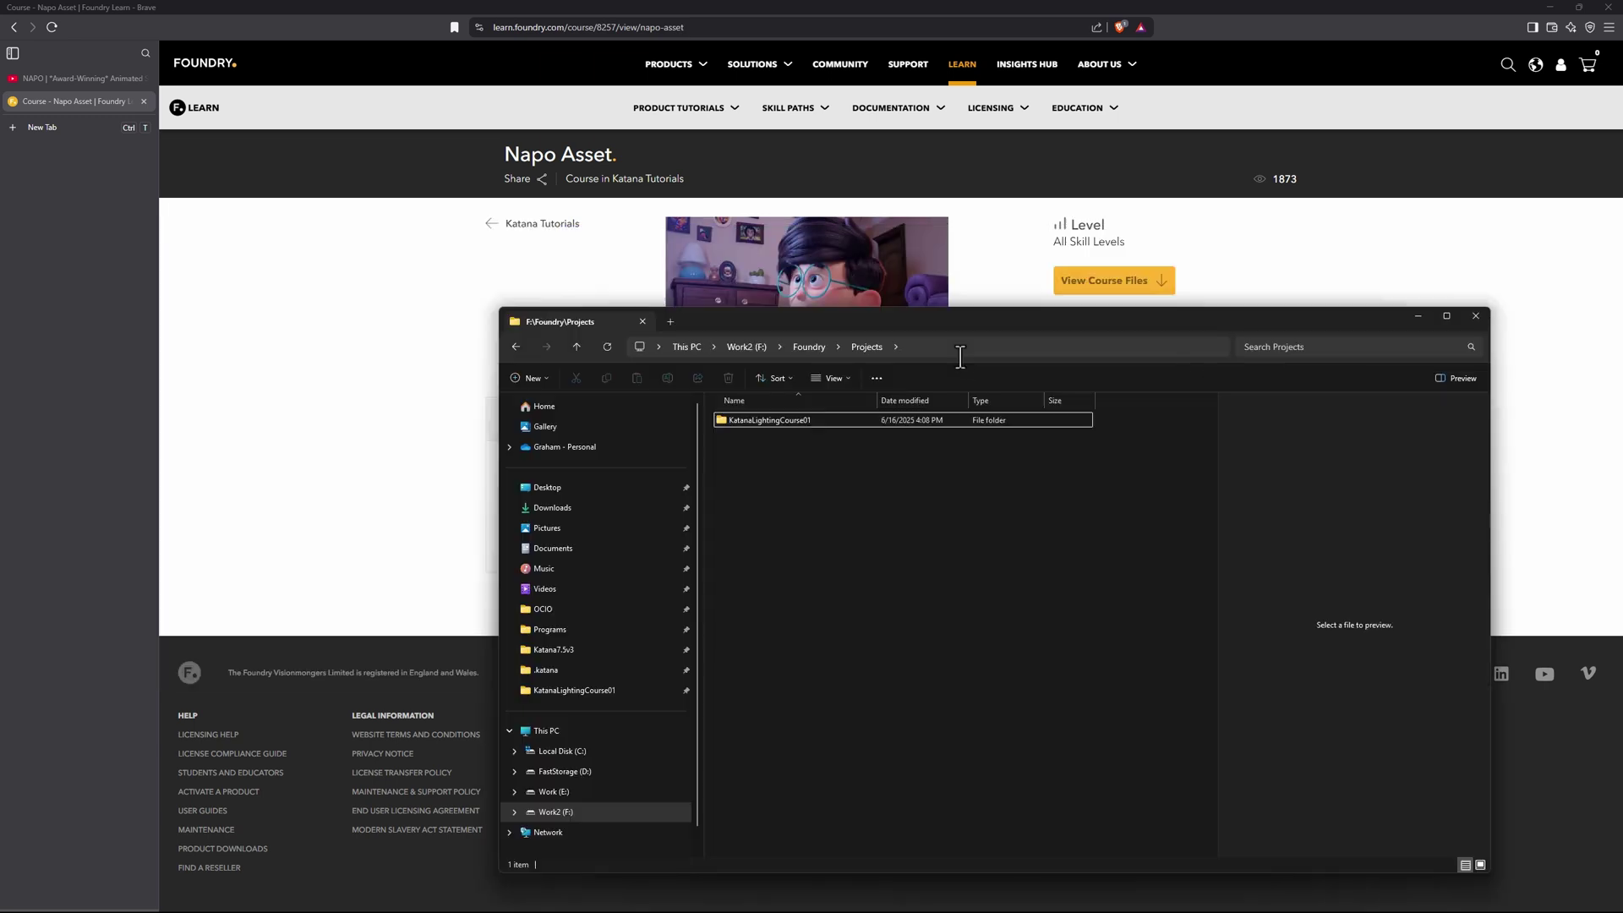
click(940, 347)
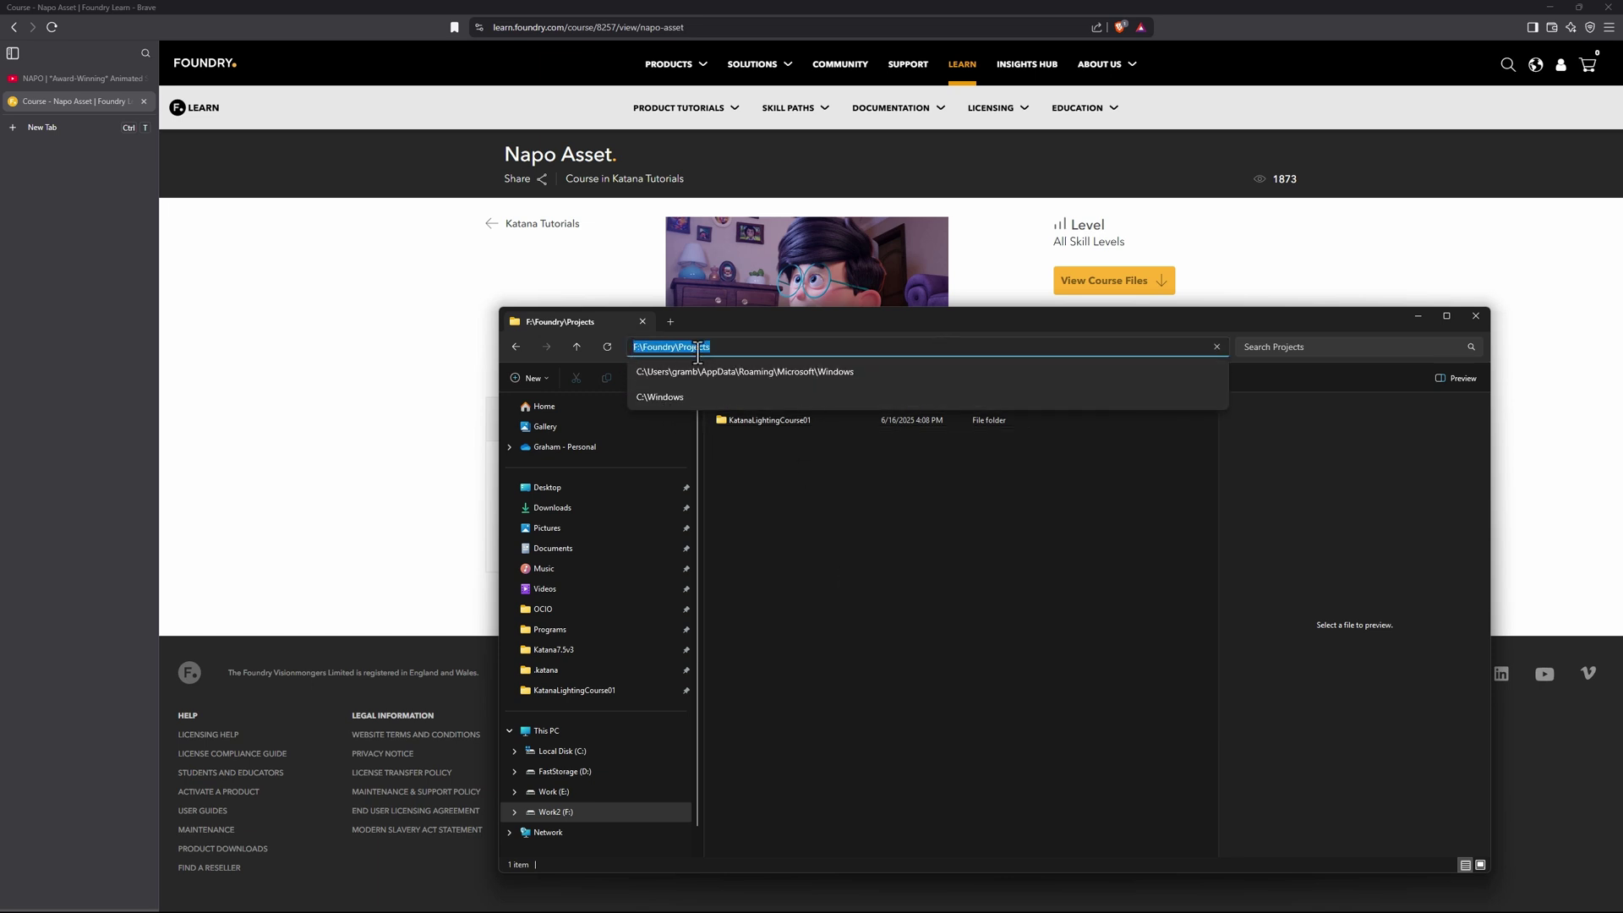
click(849, 542)
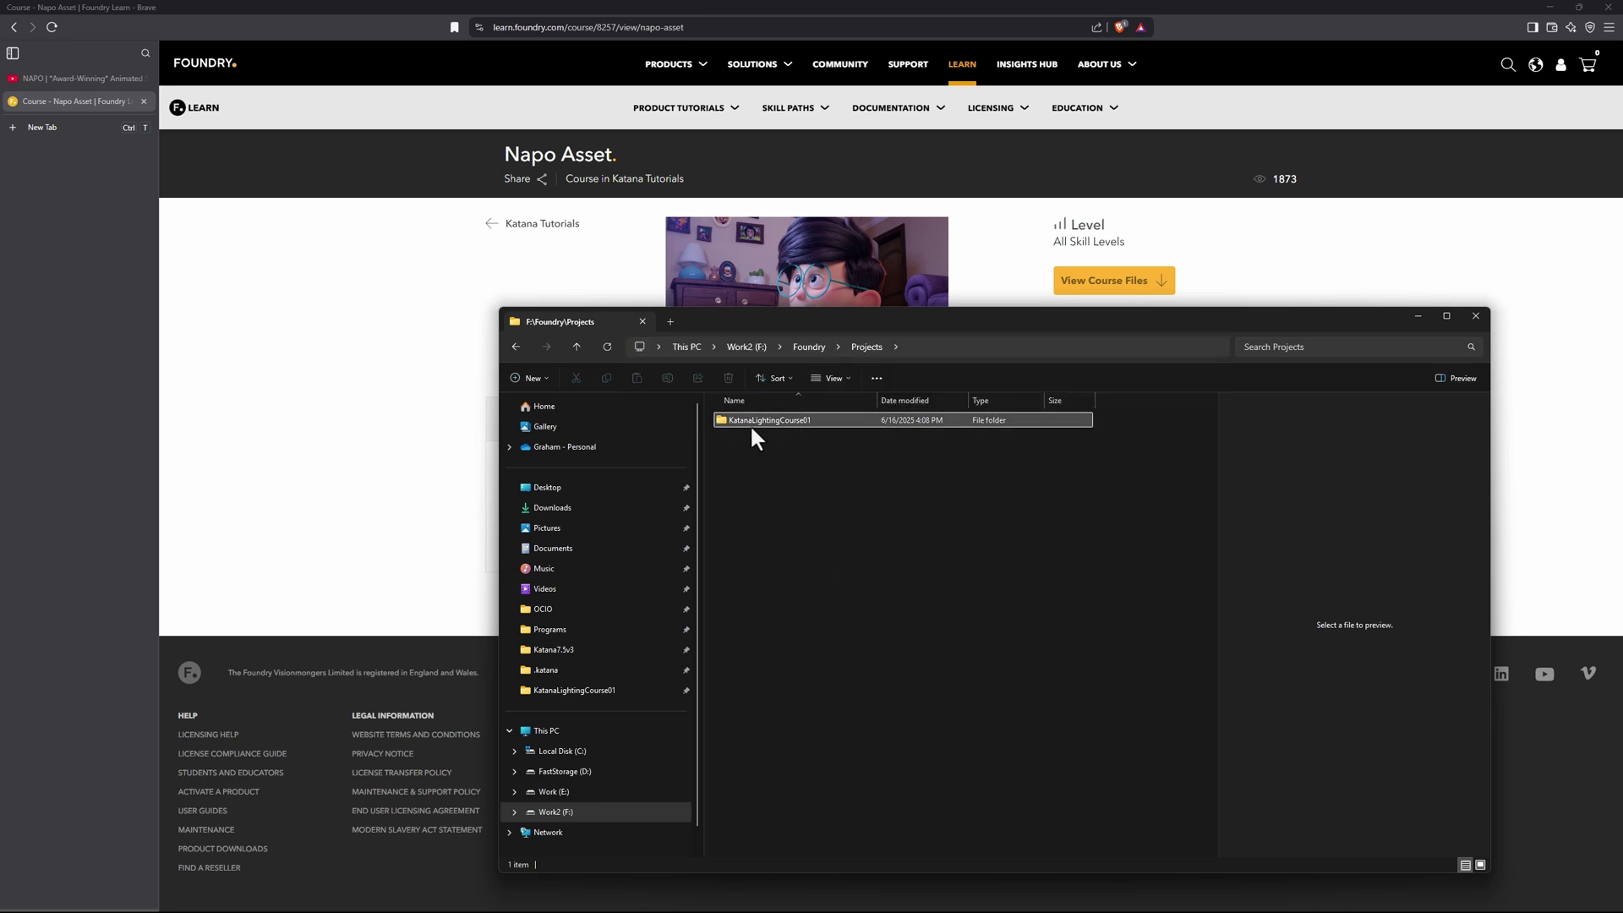
- Open the NAPO__ARNOLD folder inside the assets folder of KatanaLightingCourse01 and examine its subfolders
mouse_move(760, 417)
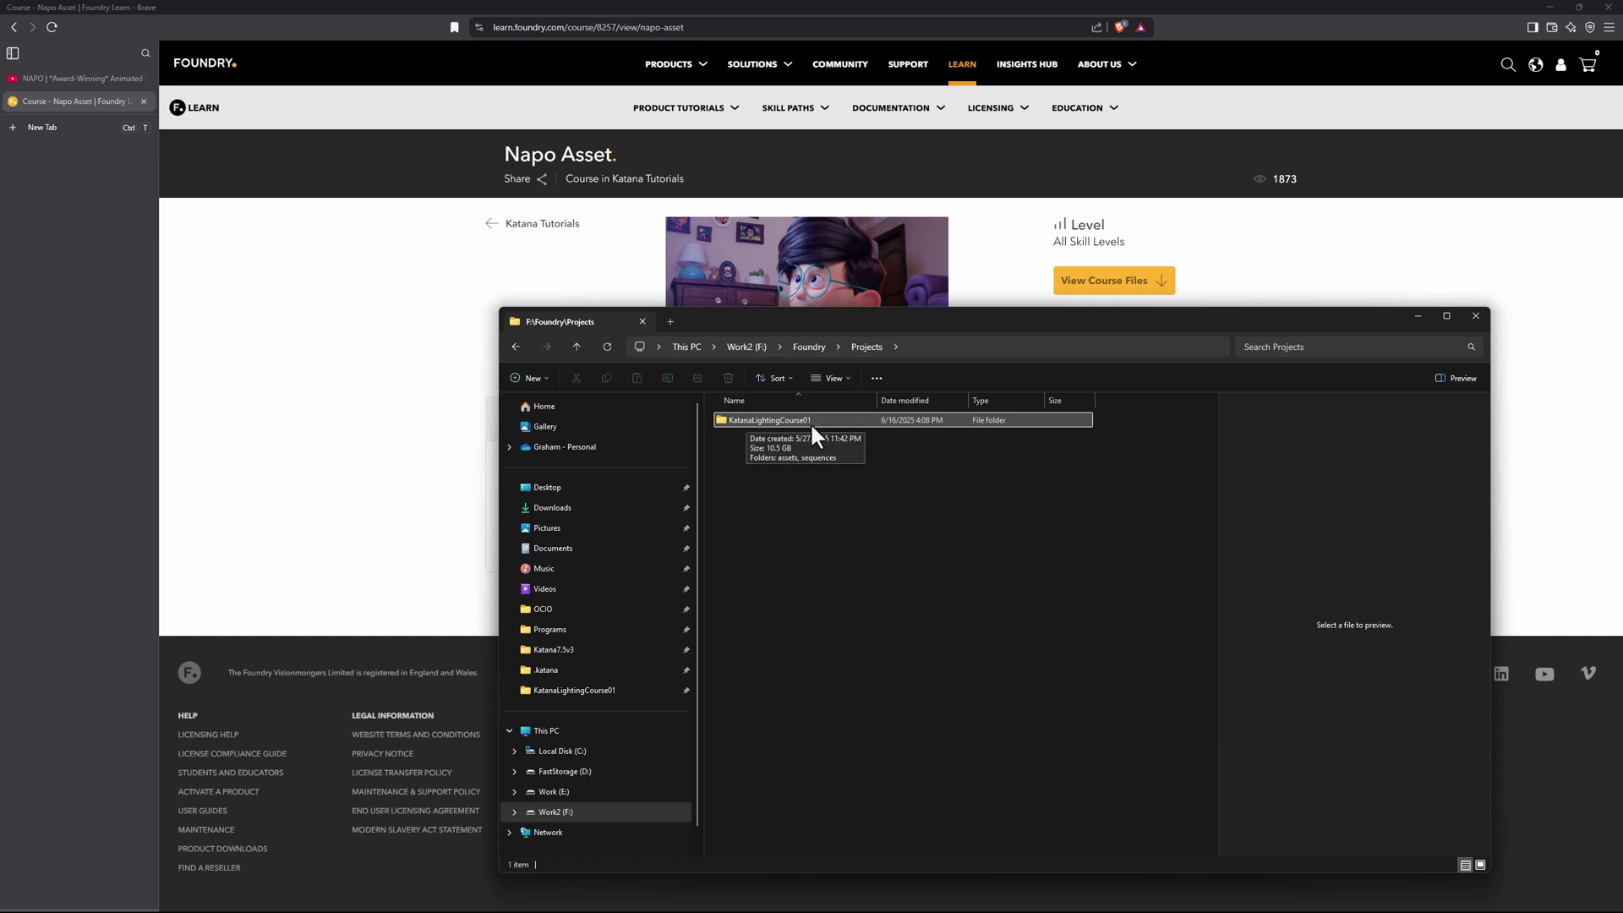
double_click(790, 420)
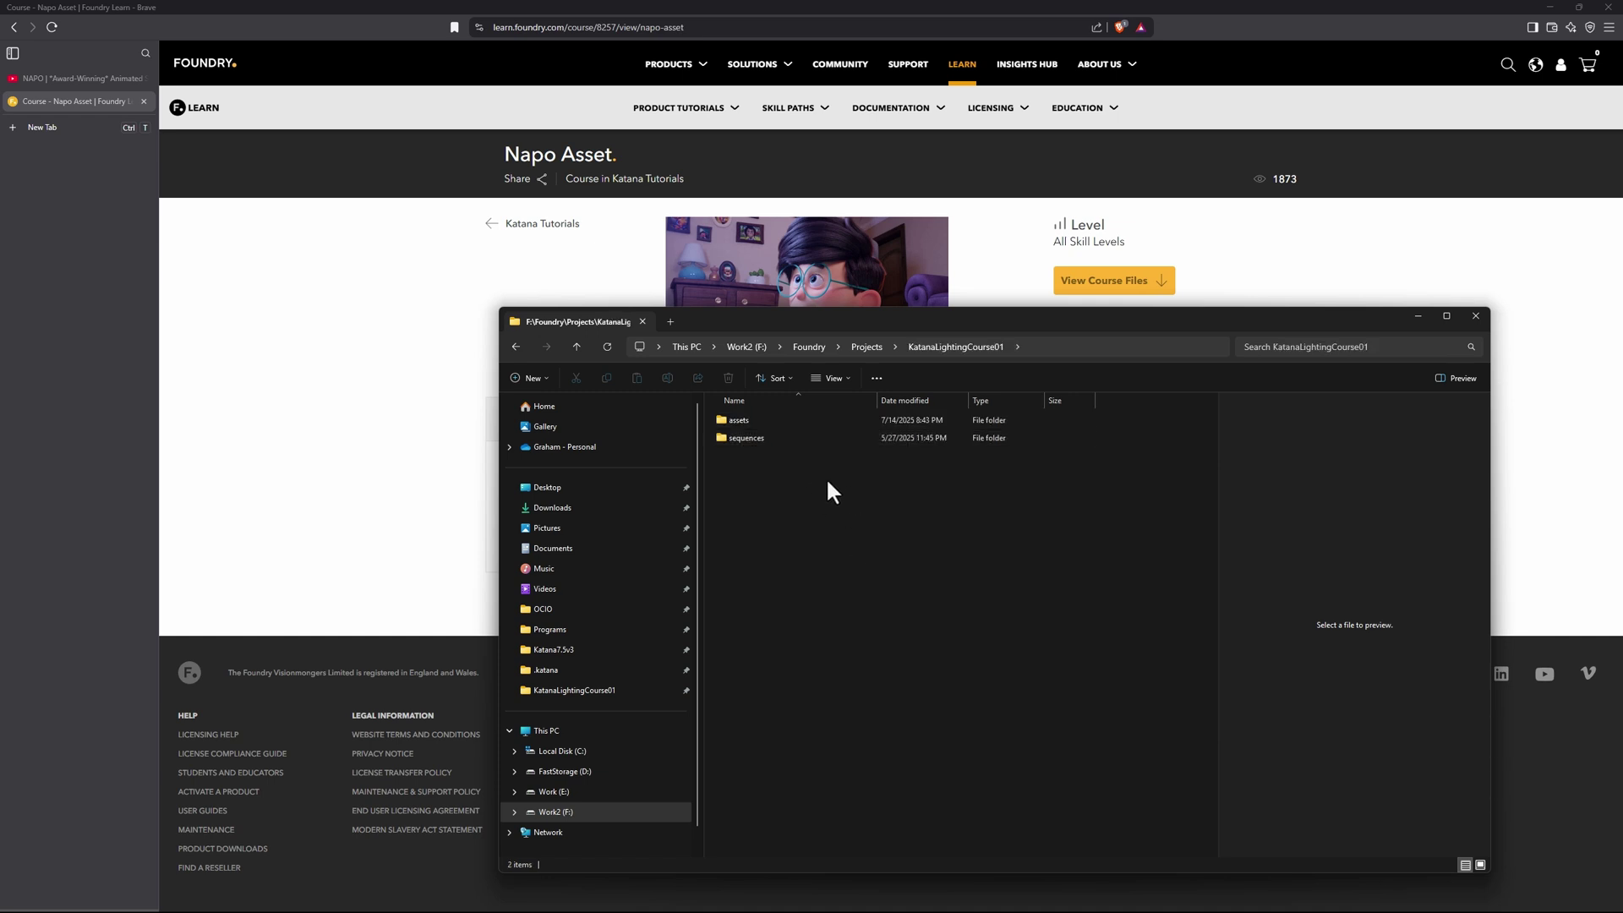
double_click(730, 415)
double_click(758, 437)
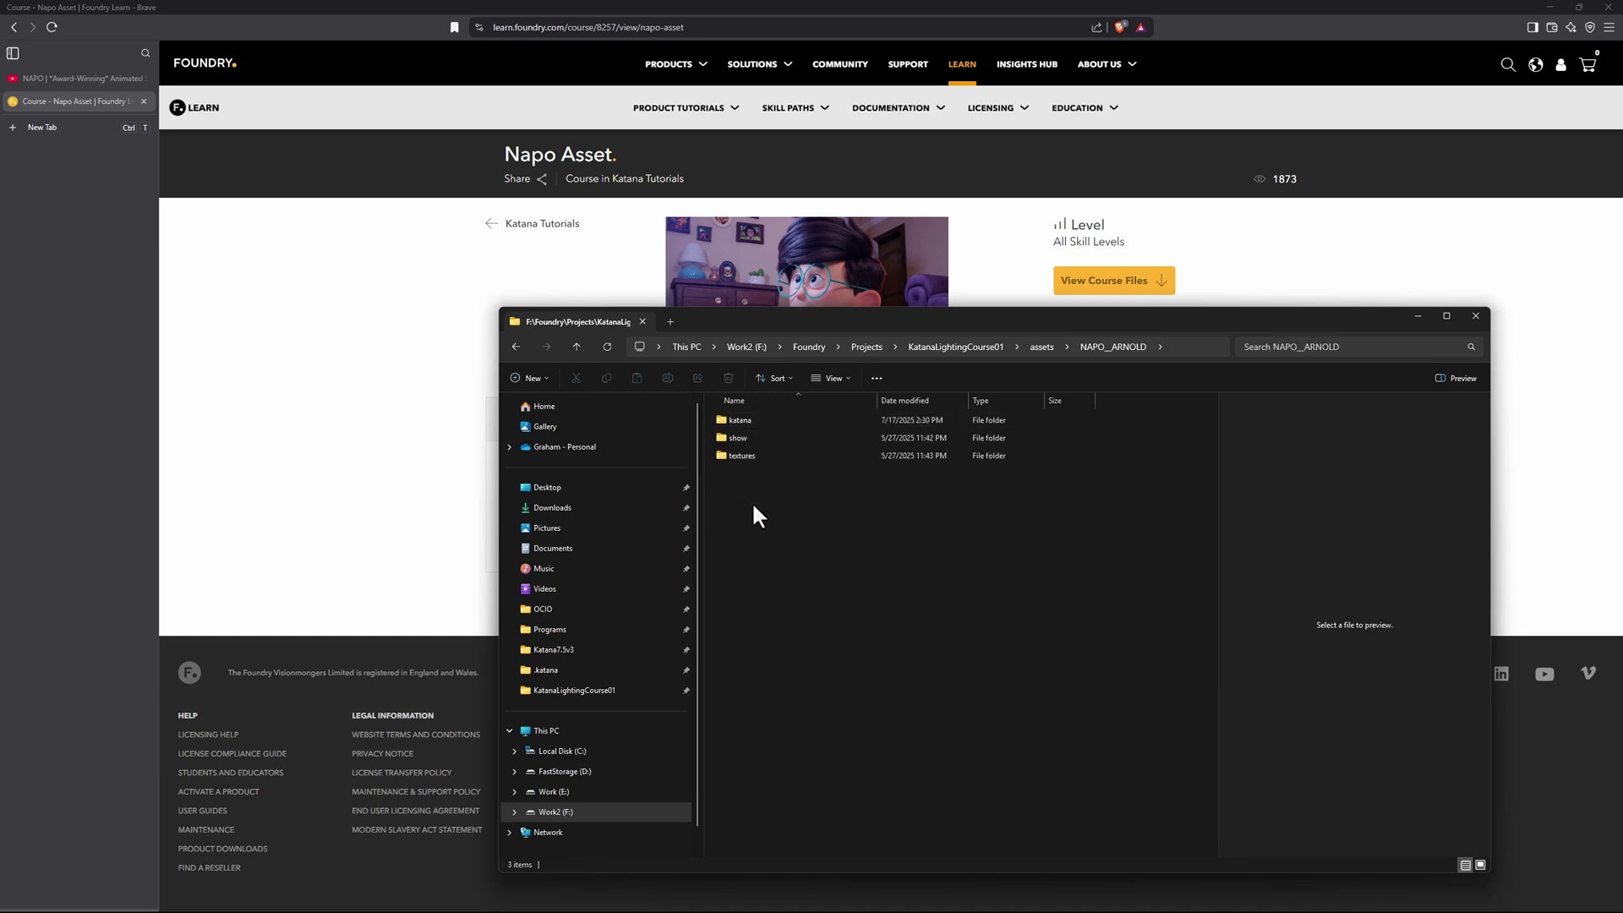
- Return to the assets folder and open the groom folder to examine its contents
click(1041, 347)
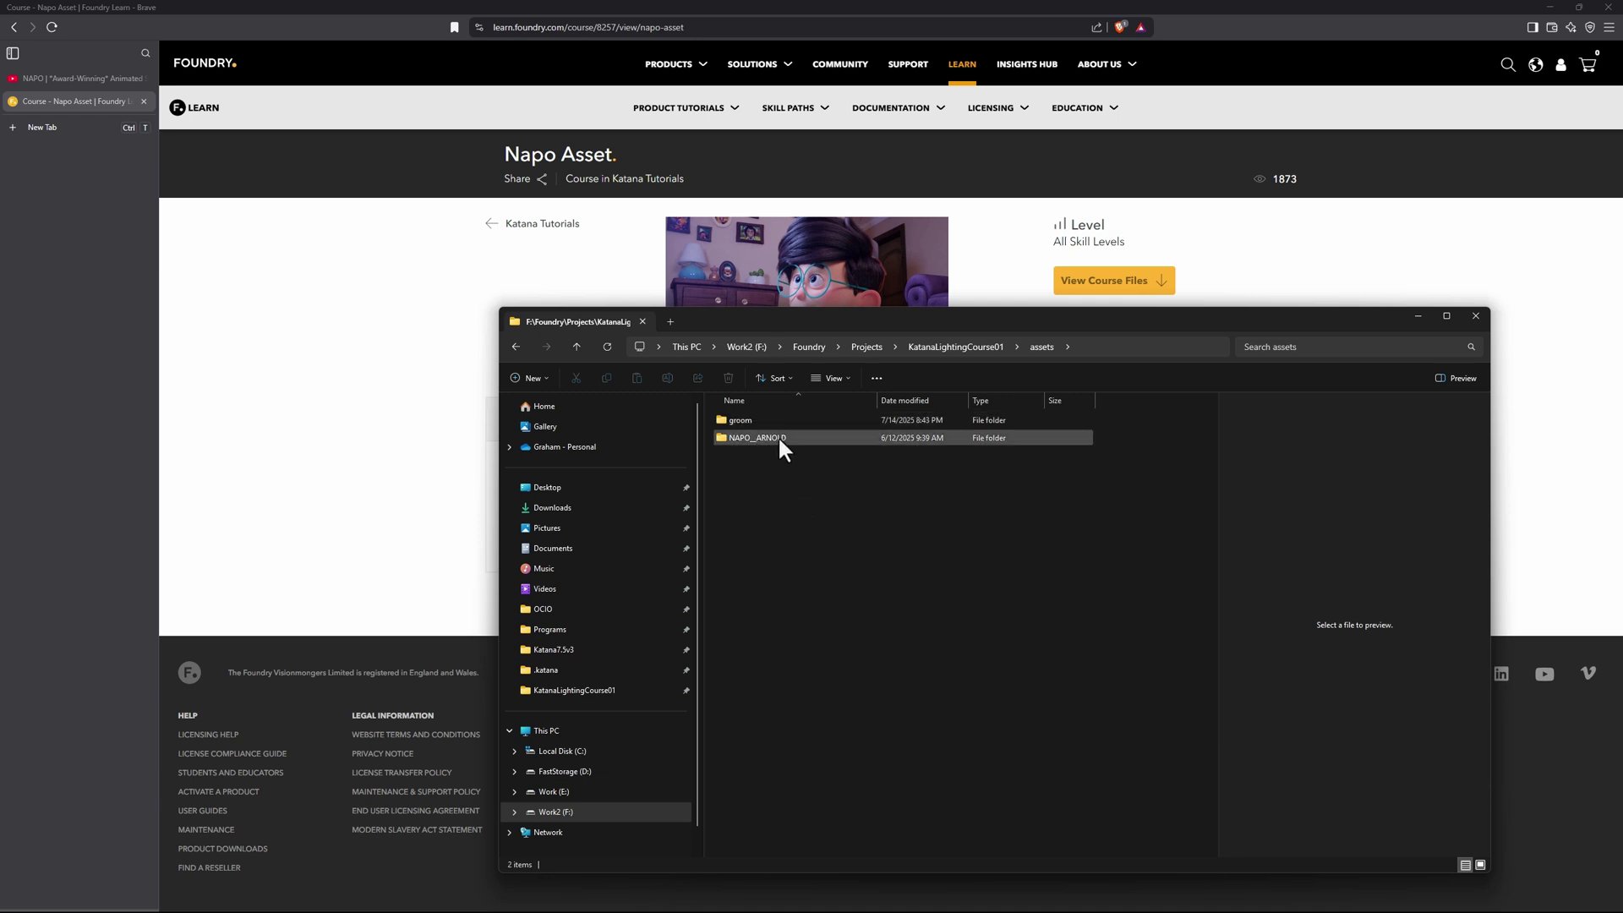
mouse_move(772, 449)
mouse_move(817, 421)
double_click(741, 420)
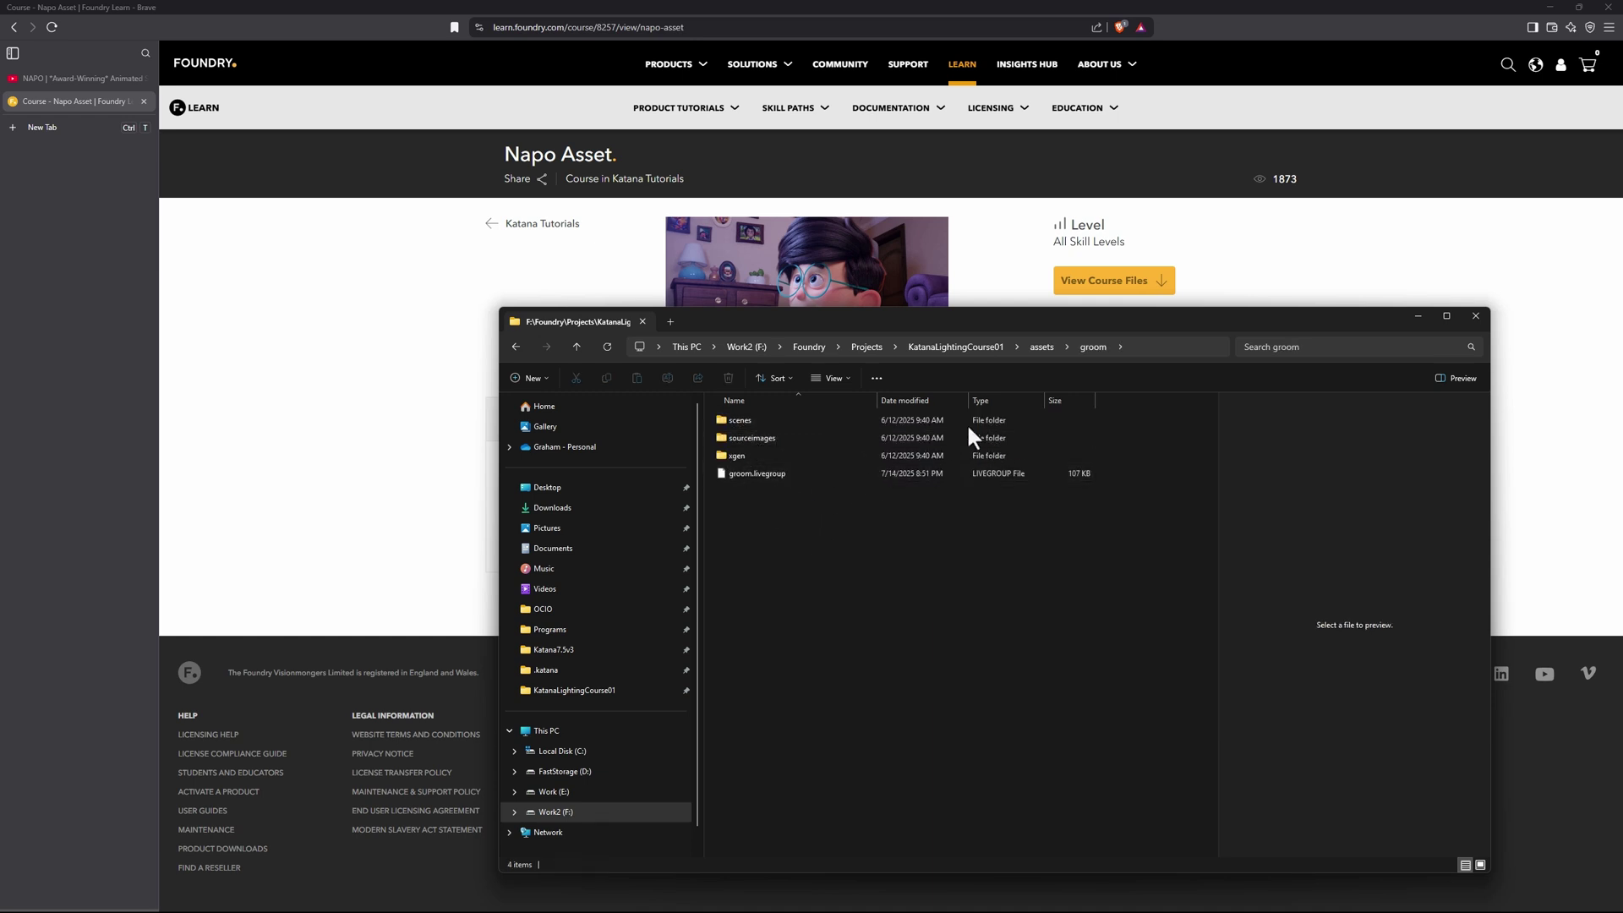
- Go back to KatanaLightingCourse01 and open the s1010 shot folder inside sequences\SE010 to examine its subfolders
key(alt+Up)
key(alt+Up)
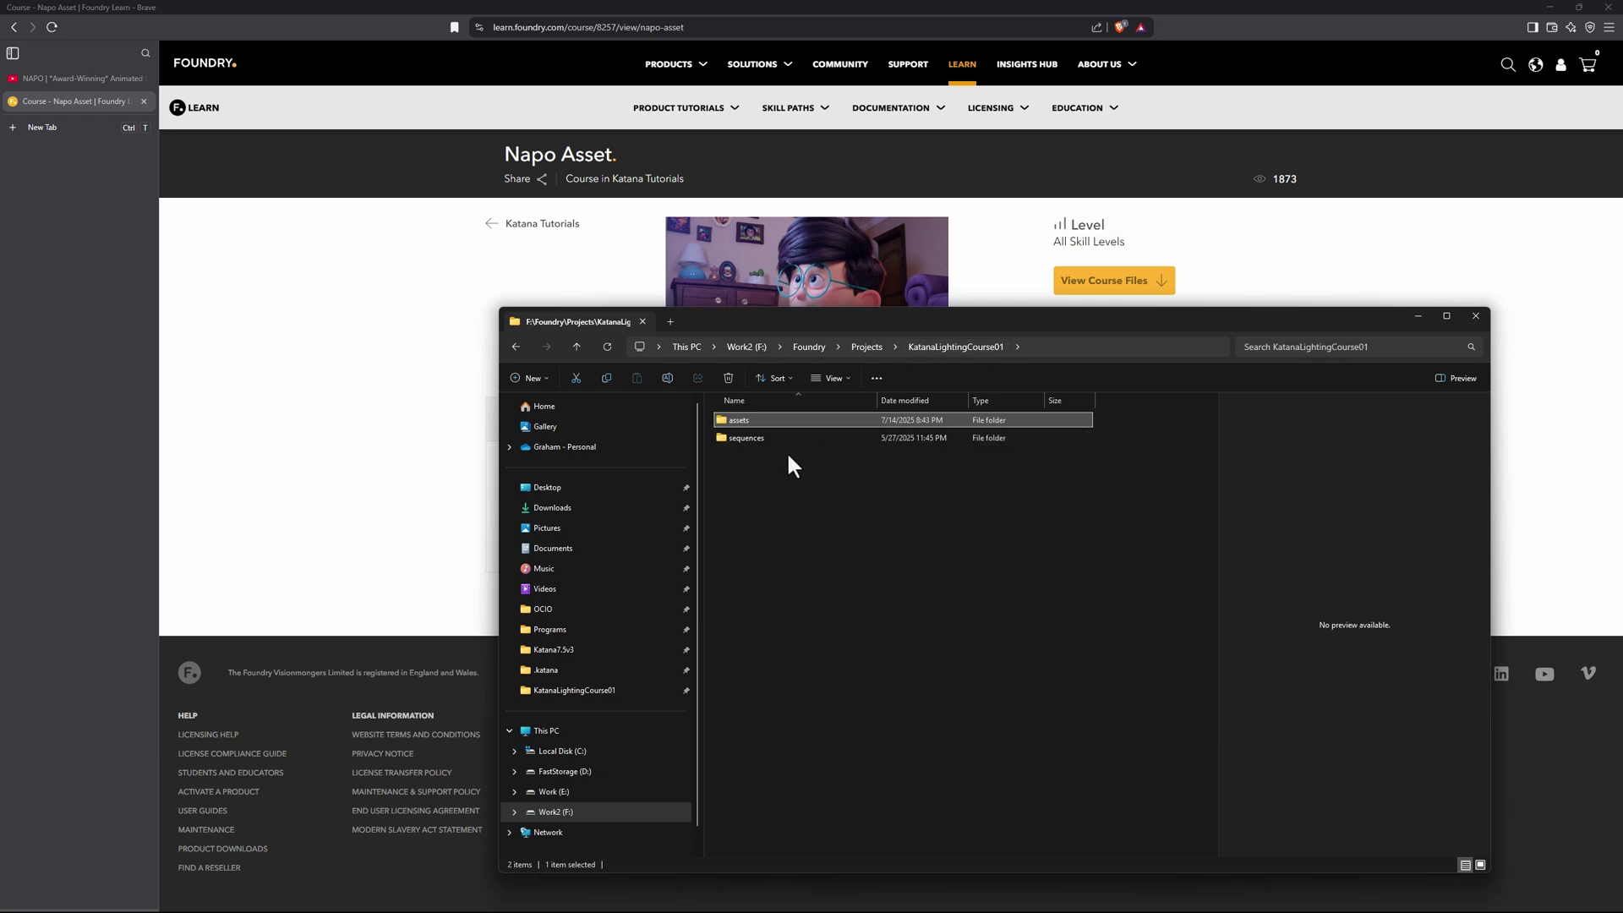
double_click(735, 437)
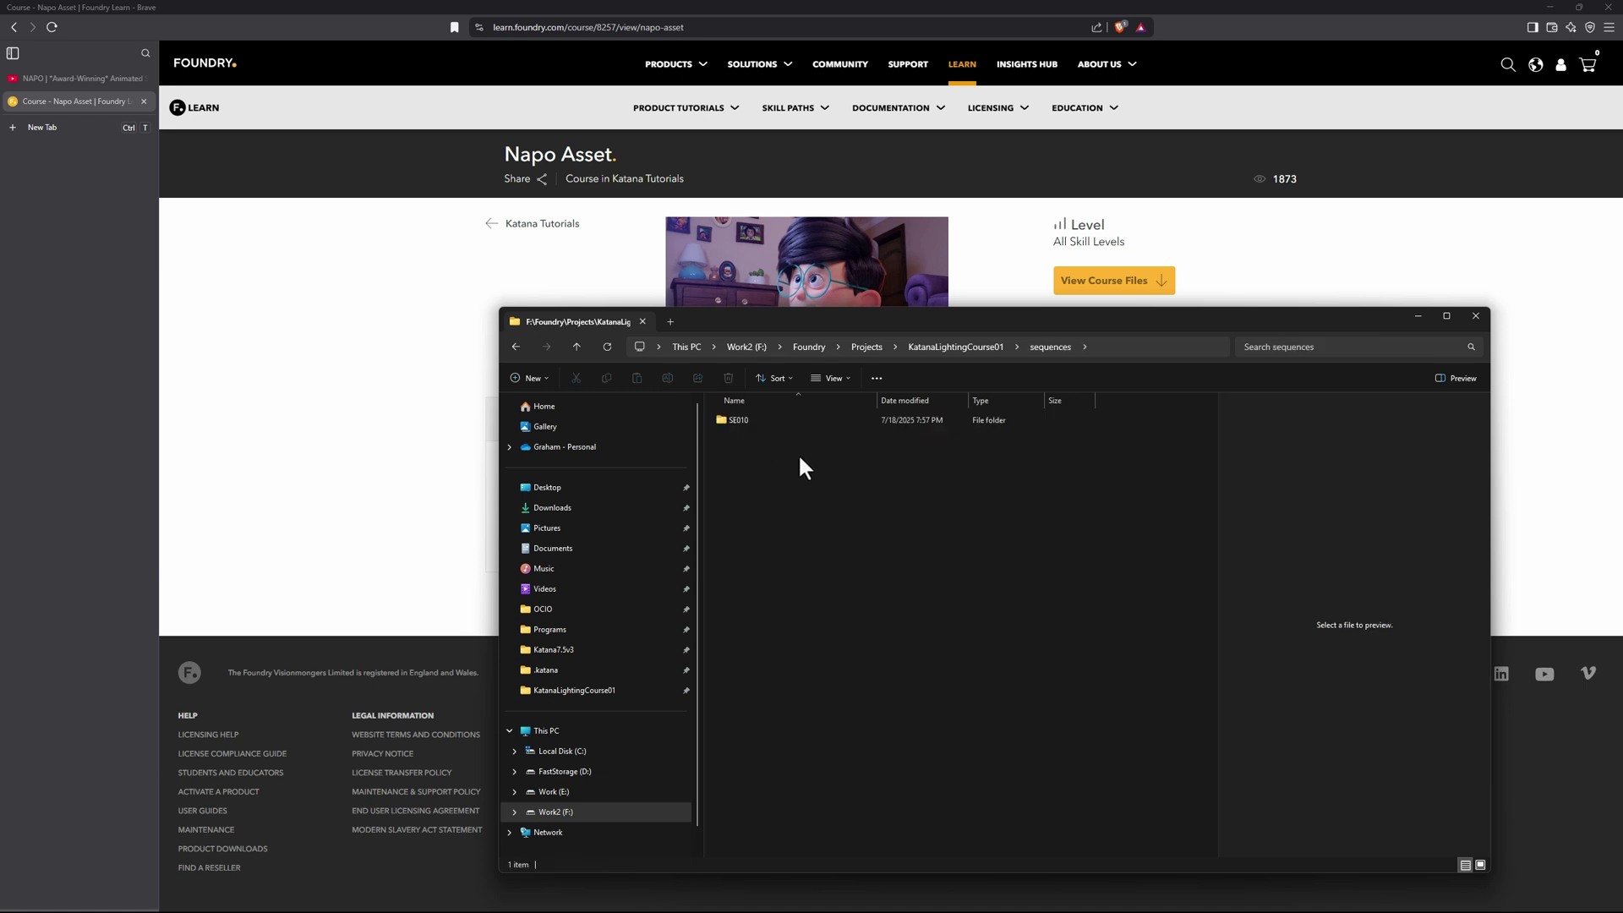
double_click(740, 418)
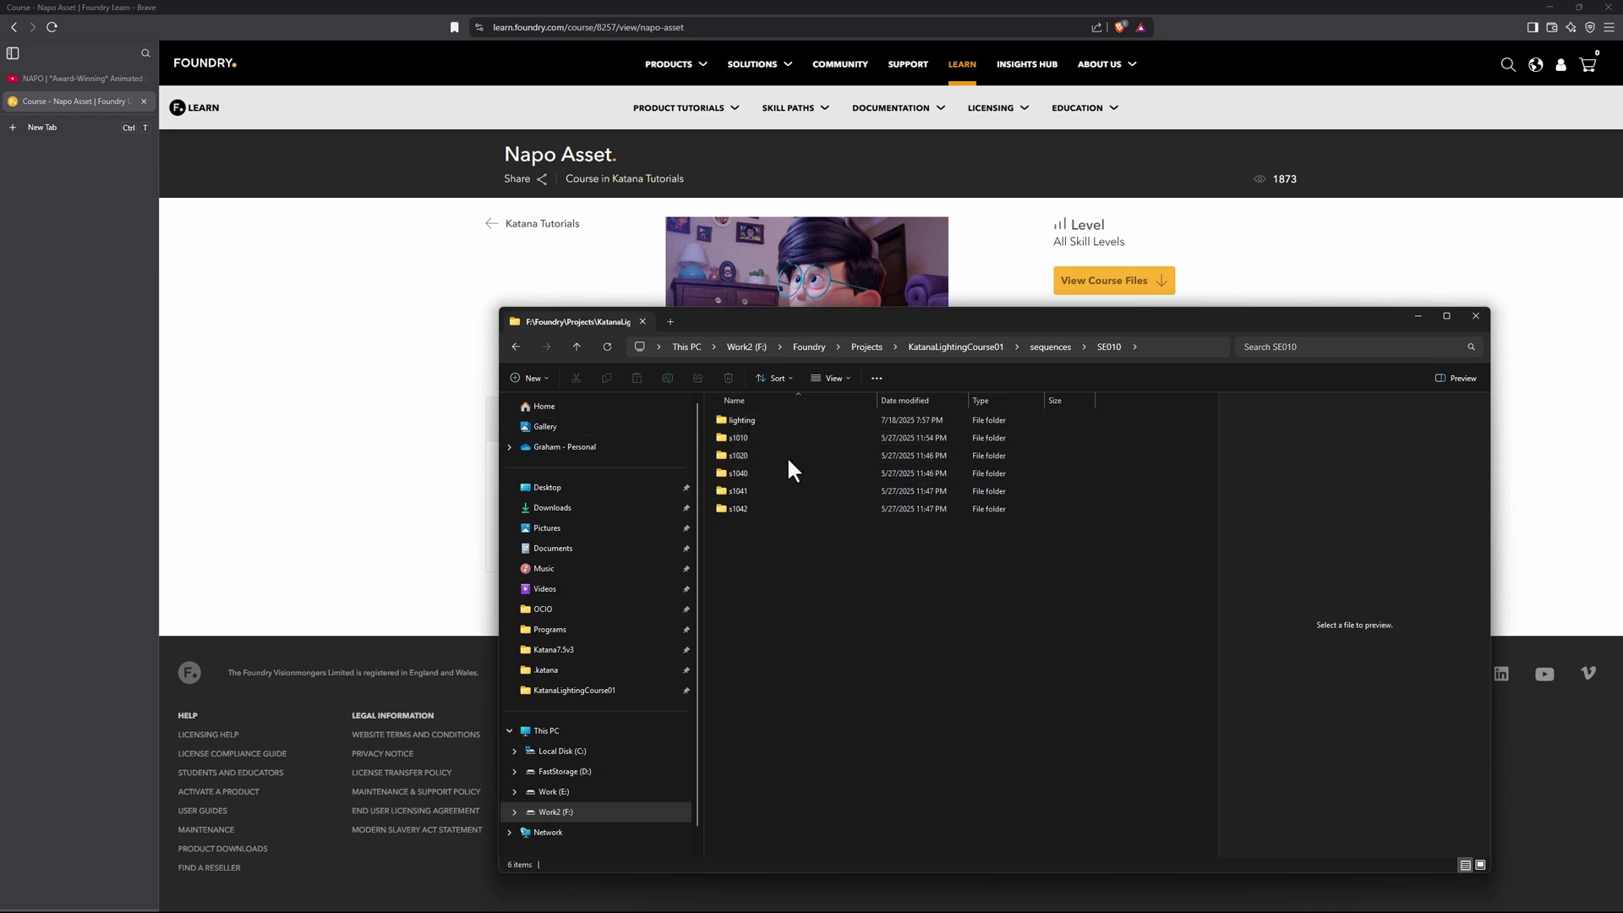
double_click(738, 439)
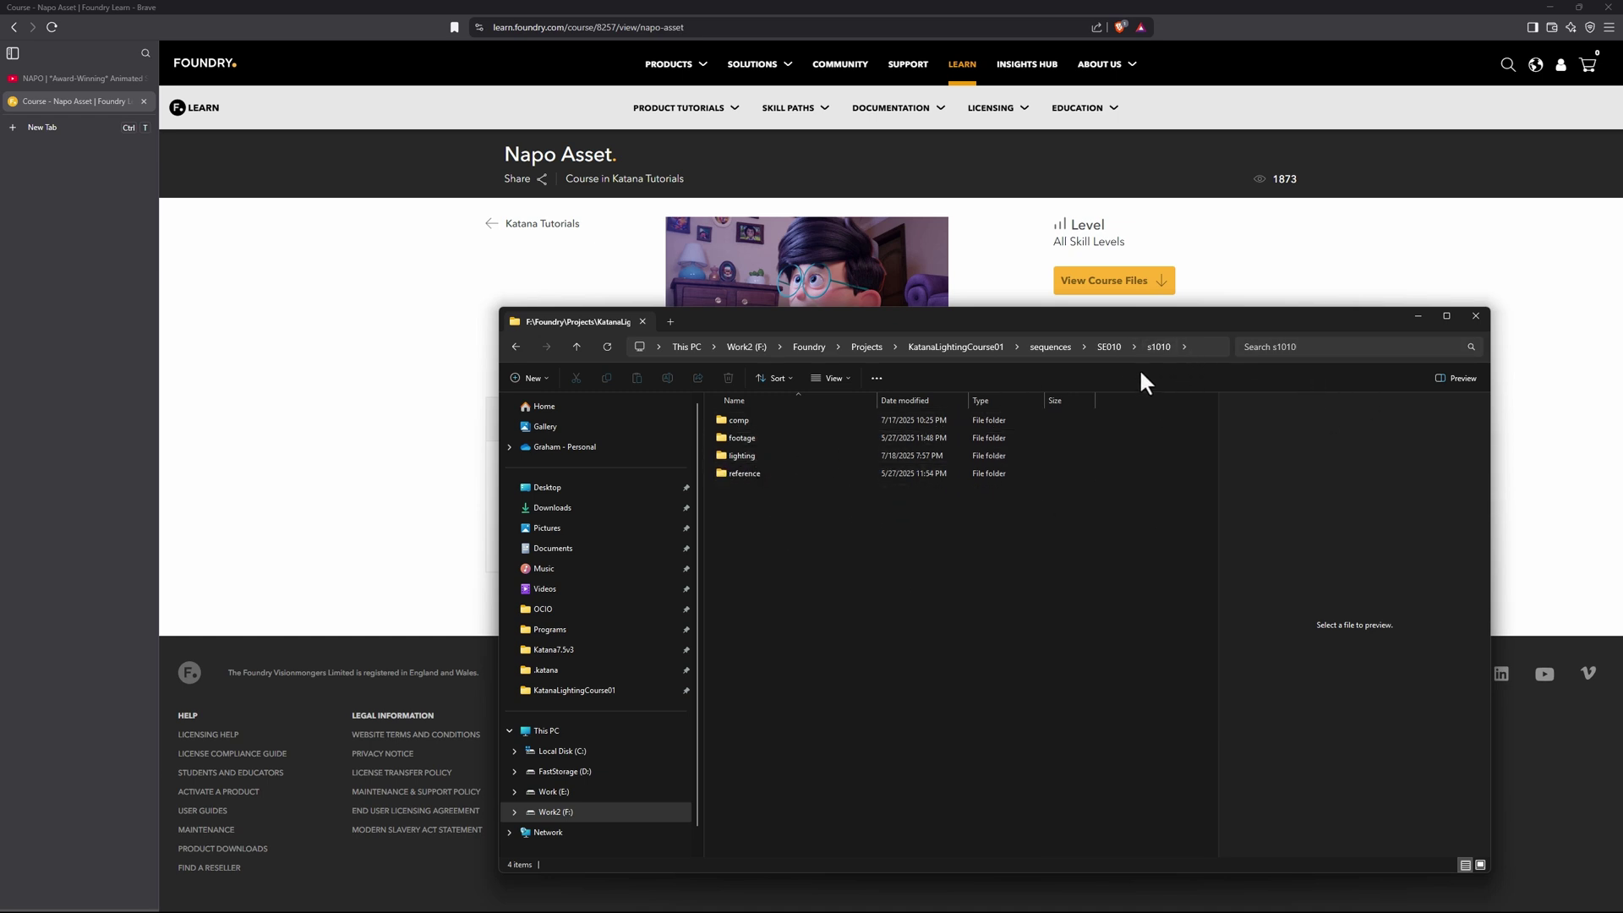
- Return to SE010, open its sequence-level lighting folder, and browse the versioned NAPO Katana scene files
click(1107, 347)
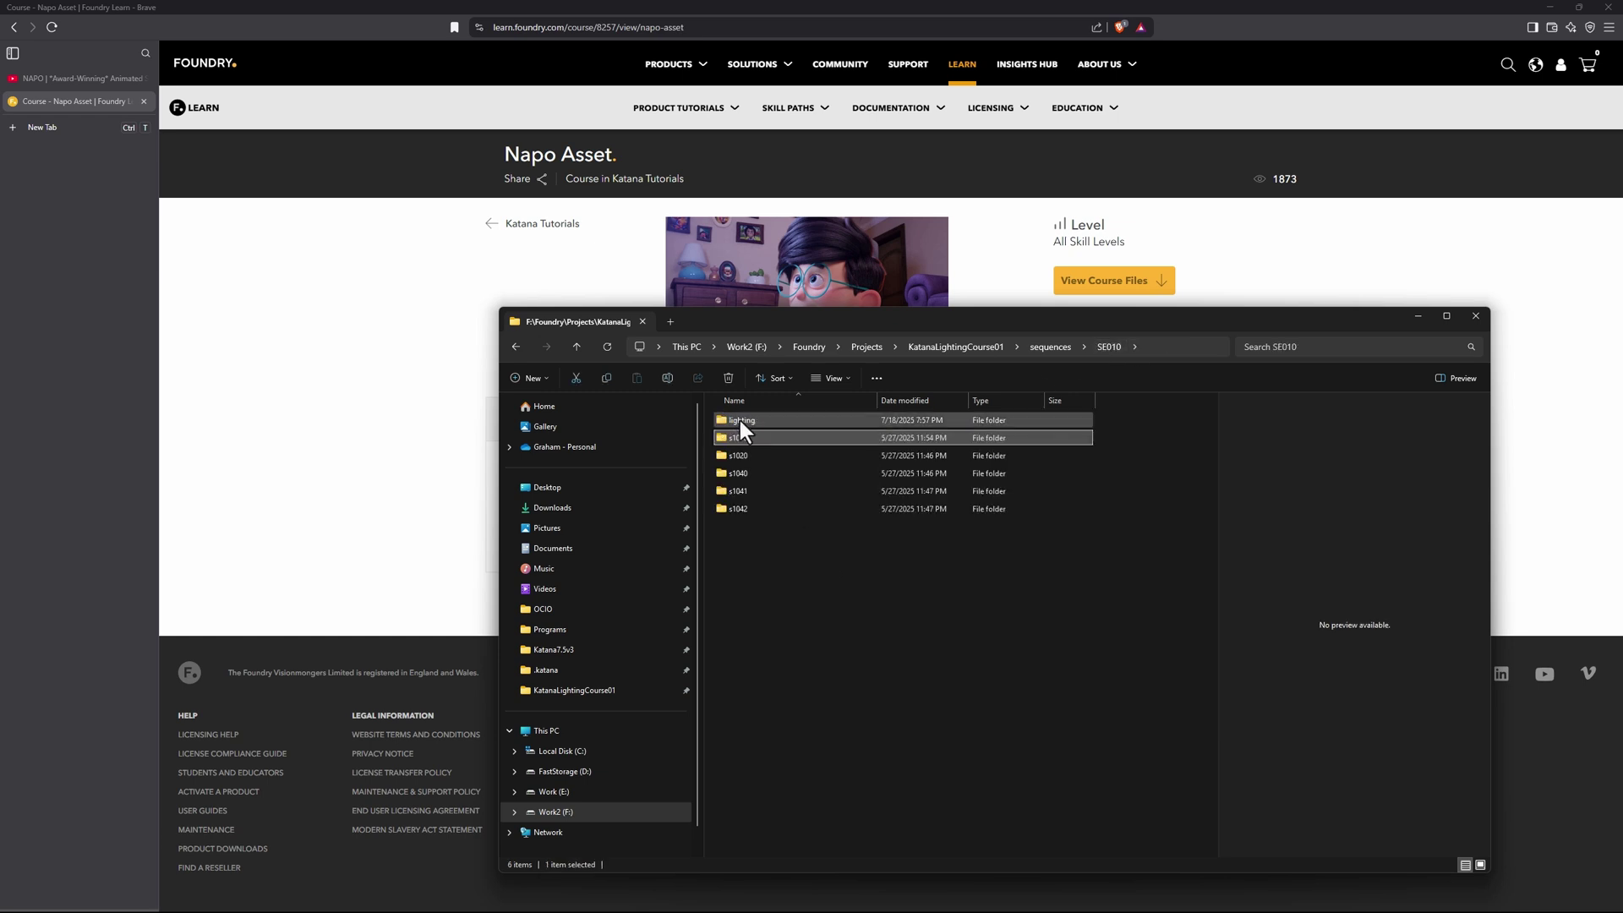
double_click(738, 419)
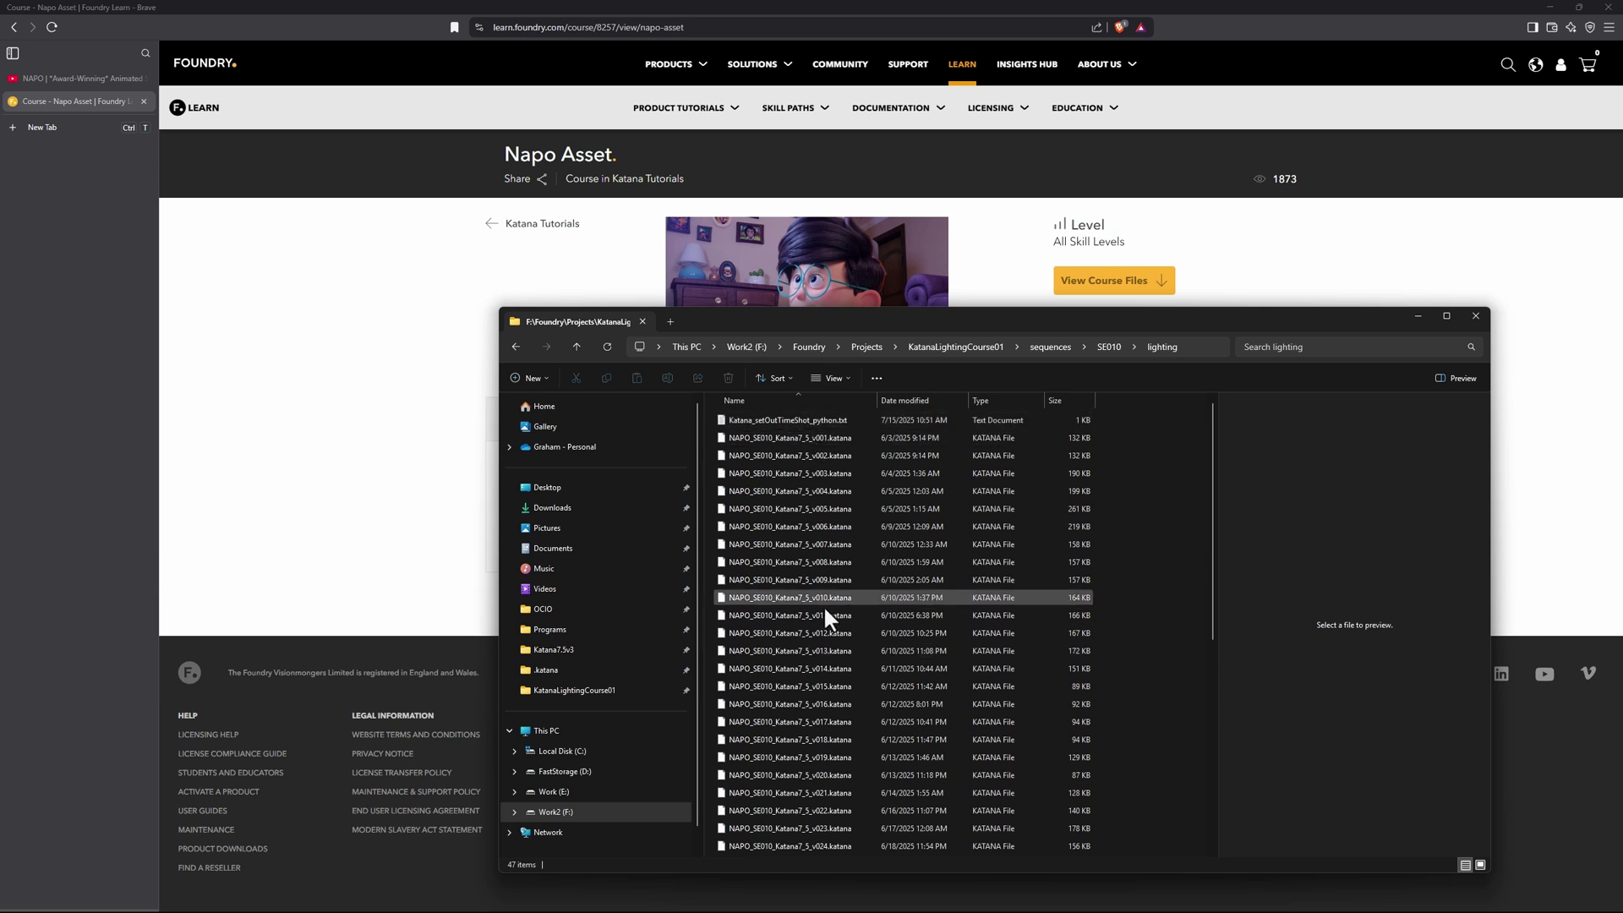
scroll(823, 605, down, 8)
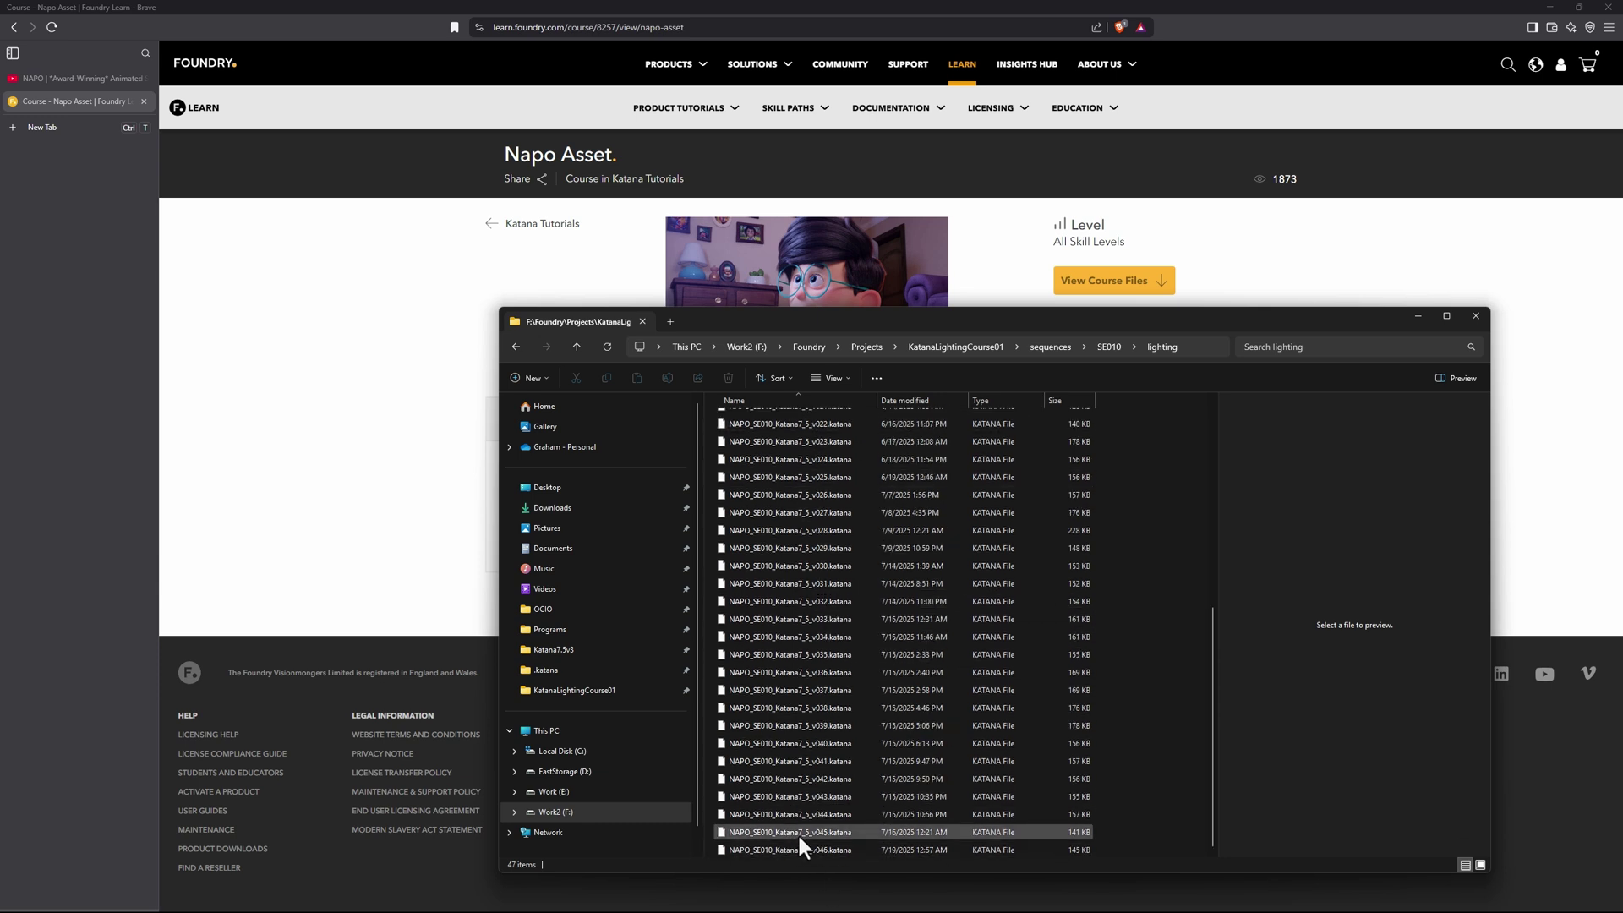